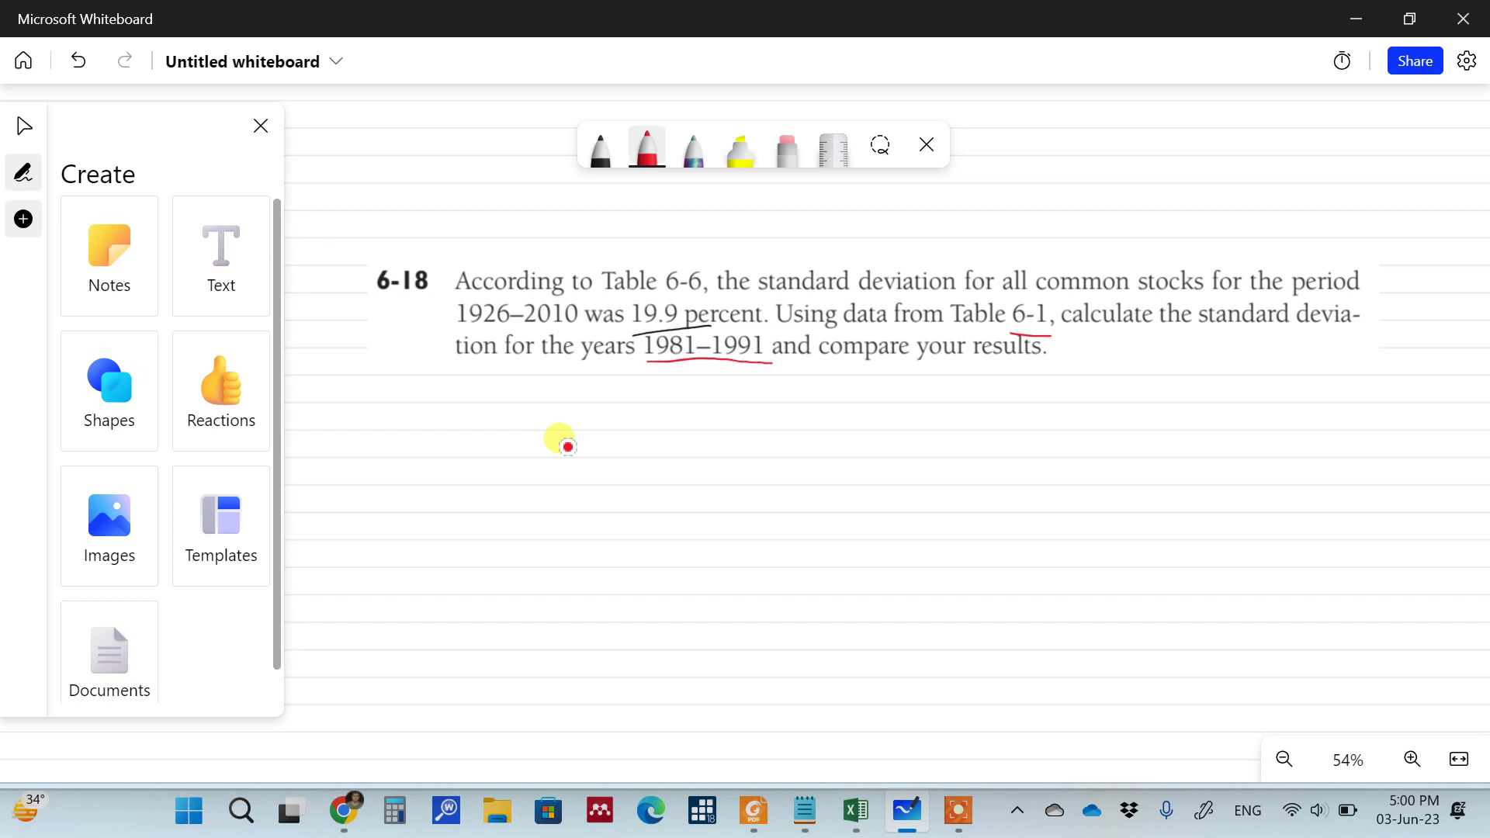
- Handwrite the formula S.D = Σ(x − x̄)² / (n − 1) in red below the problem text
{"action": "mouse_move", "coordinate": [599, 469]}
{"action": "left_mouse_down"}
{"action": "mouse_move", "coordinate": [583, 484]}
{"action": "mouse_move", "coordinate": [698, 480]}
{"action": "left_mouse_up"}
{"action": "mouse_move", "coordinate": [806, 430]}
{"action": "left_mouse_down"}
{"action": "mouse_move", "coordinate": [815, 455]}
{"action": "mouse_move", "coordinate": [943, 452]}
{"action": "left_mouse_up"}
{"action": "mouse_move", "coordinate": [943, 437]}
{"action": "left_mouse_down"}
{"action": "mouse_move", "coordinate": [925, 452]}
{"action": "mouse_move", "coordinate": [949, 428]}
{"action": "left_mouse_up"}
{"action": "left_click_drag", "start_coordinate": [854, 428], "coordinate": [861, 458]}
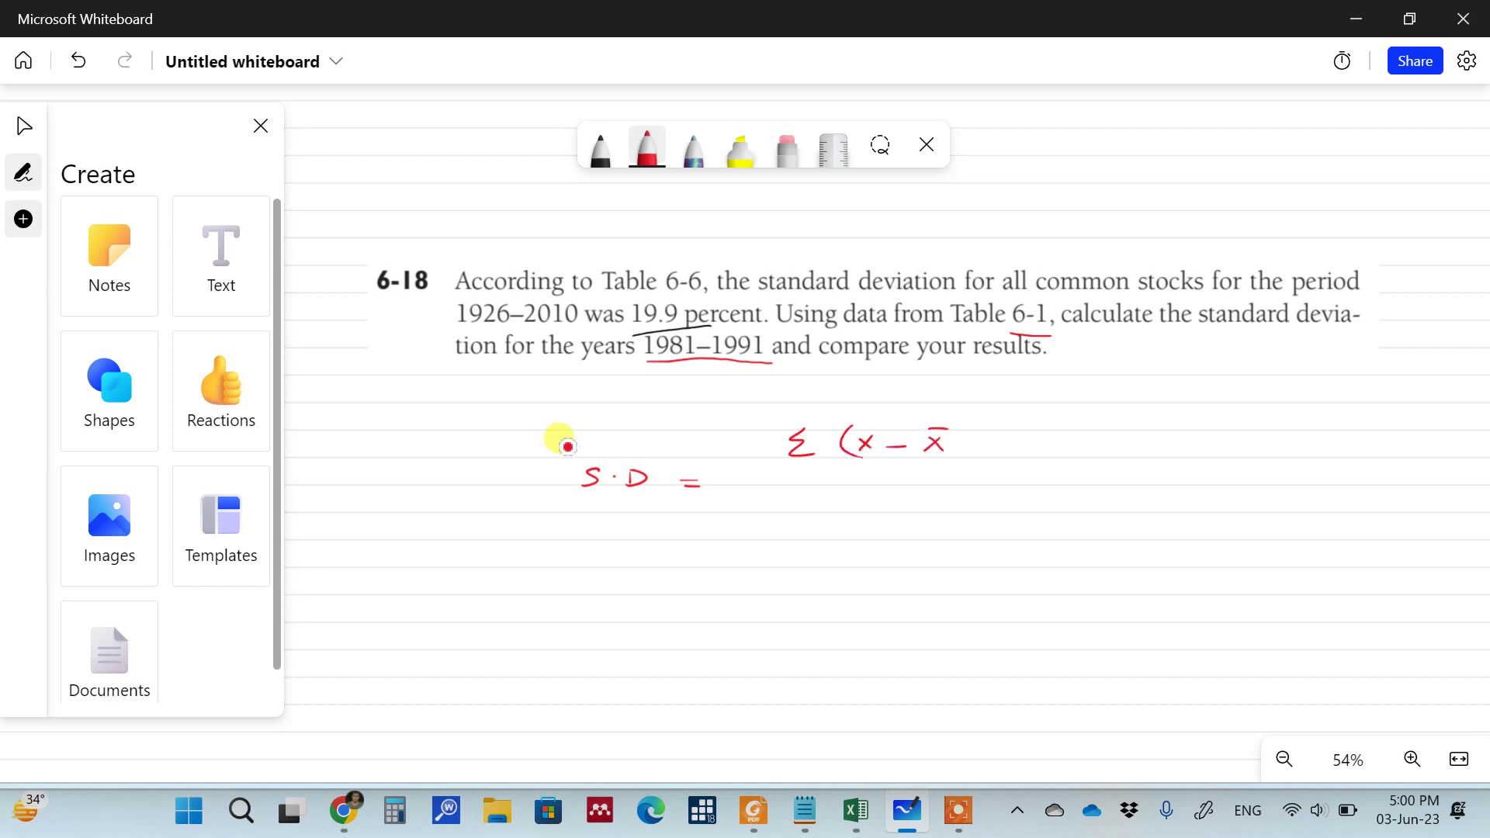
{"action": "mouse_move", "coordinate": [961, 431]}
{"action": "left_mouse_down"}
{"action": "mouse_move", "coordinate": [963, 458]}
{"action": "mouse_move", "coordinate": [984, 428]}
{"action": "left_mouse_up"}
{"action": "left_click_drag", "start_coordinate": [778, 472], "coordinate": [975, 466]}
{"action": "left_click_drag", "start_coordinate": [832, 507], "coordinate": [903, 513]}
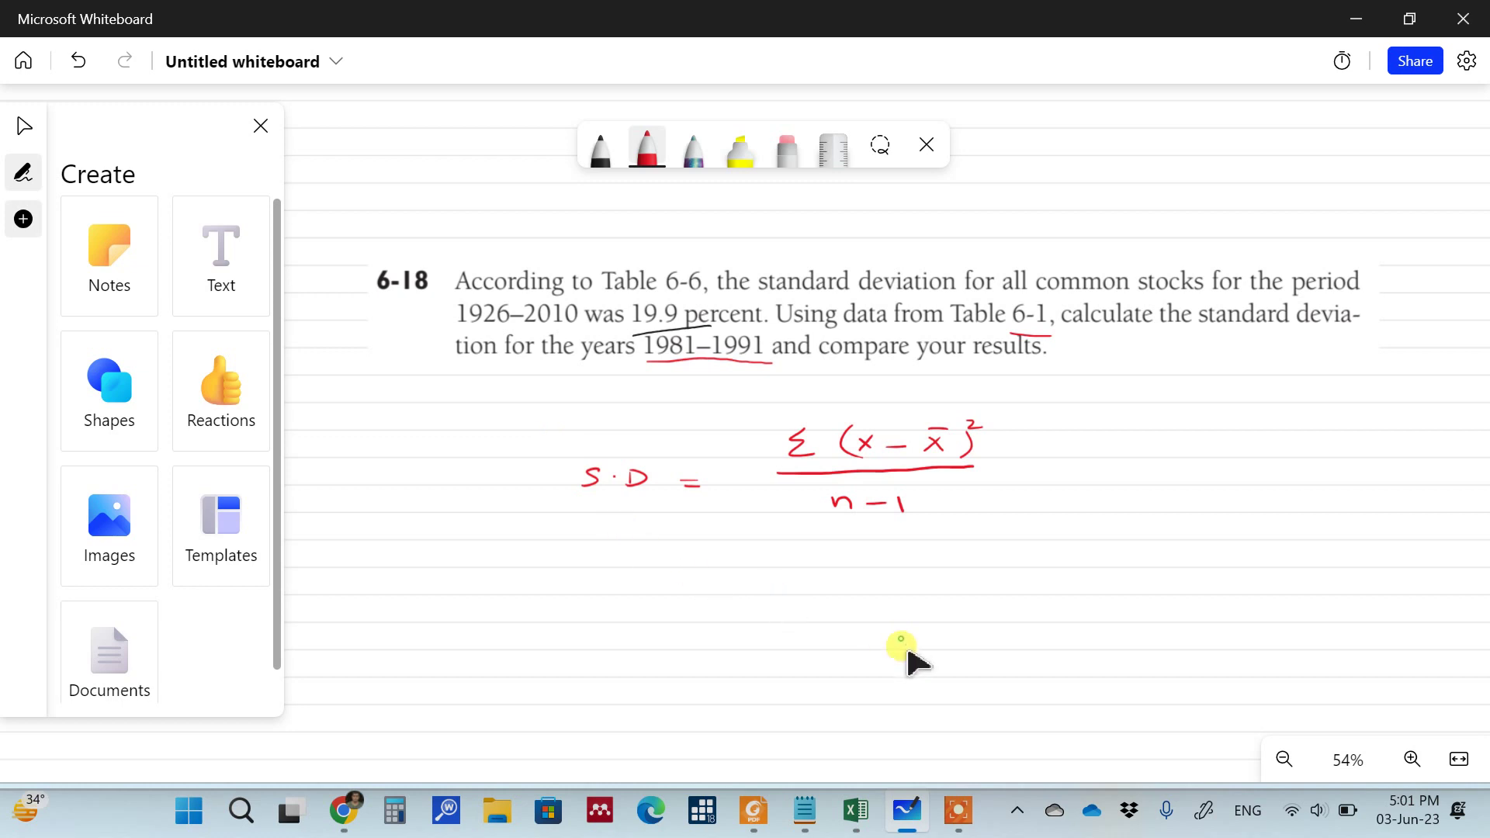
- Switch to the textbook PDF, find the continuation of Table 6-1 in the original edition, and mark the 1981–1991 rows
{"action": "left_click", "coordinate": [747, 813]}
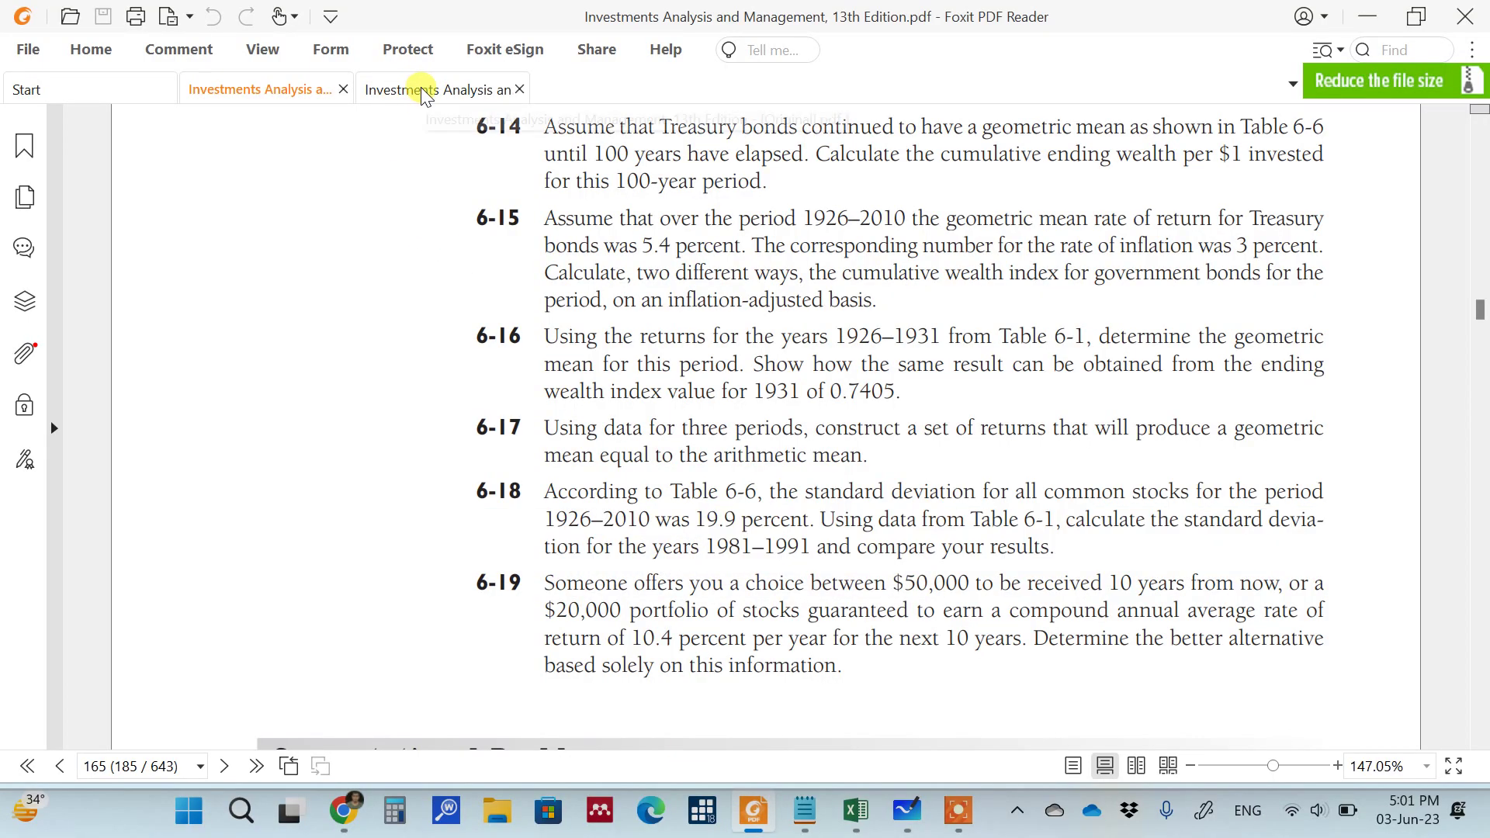
{"action": "left_click", "coordinate": [417, 90]}
{"action": "scroll", "coordinate": [318, 506], "scroll_direction": "down", "scroll_amount": 6}
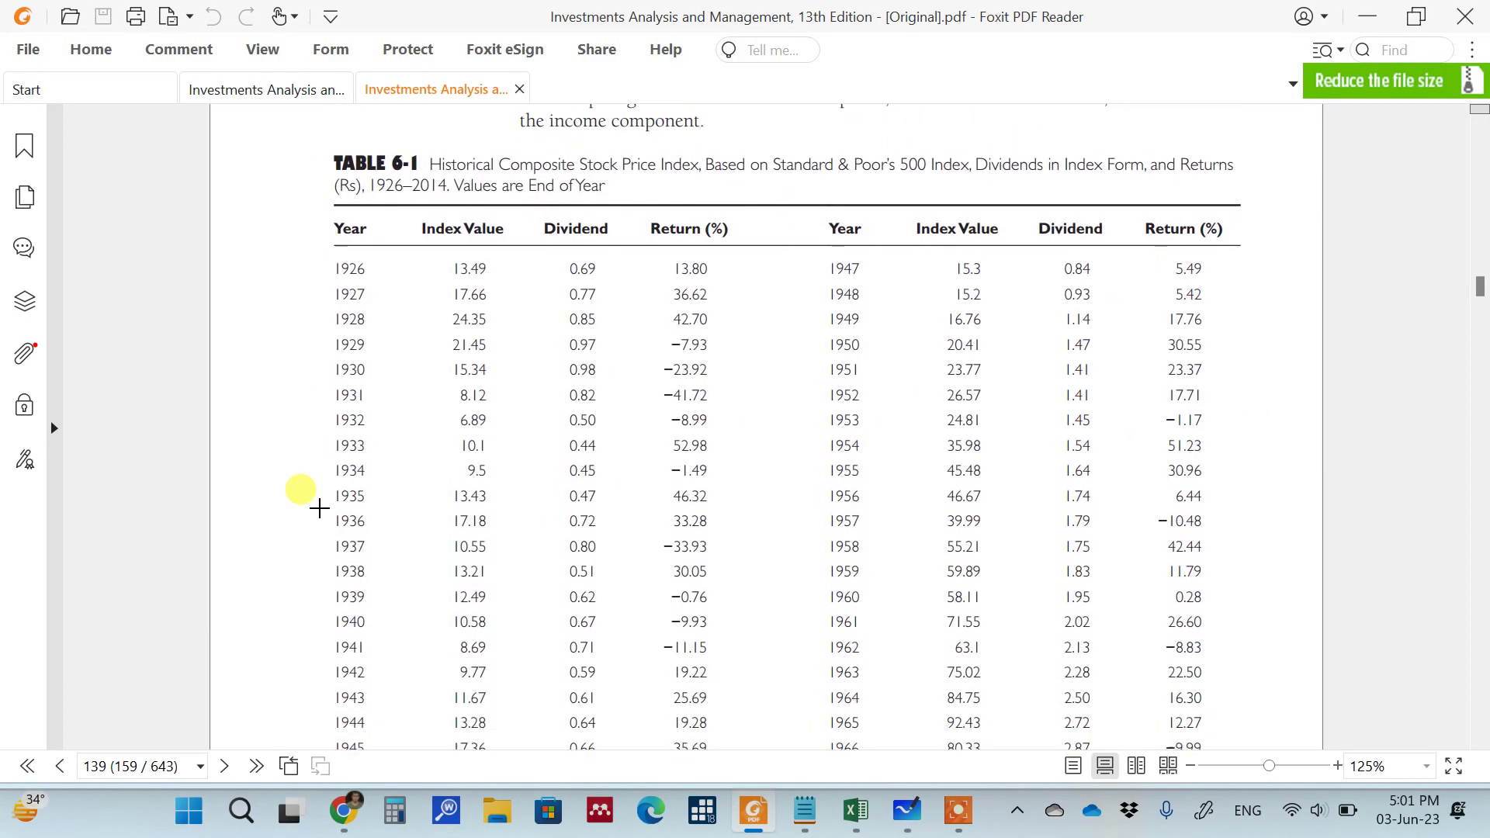
{"action": "scroll", "coordinate": [319, 508], "scroll_direction": "down", "scroll_amount": 8}
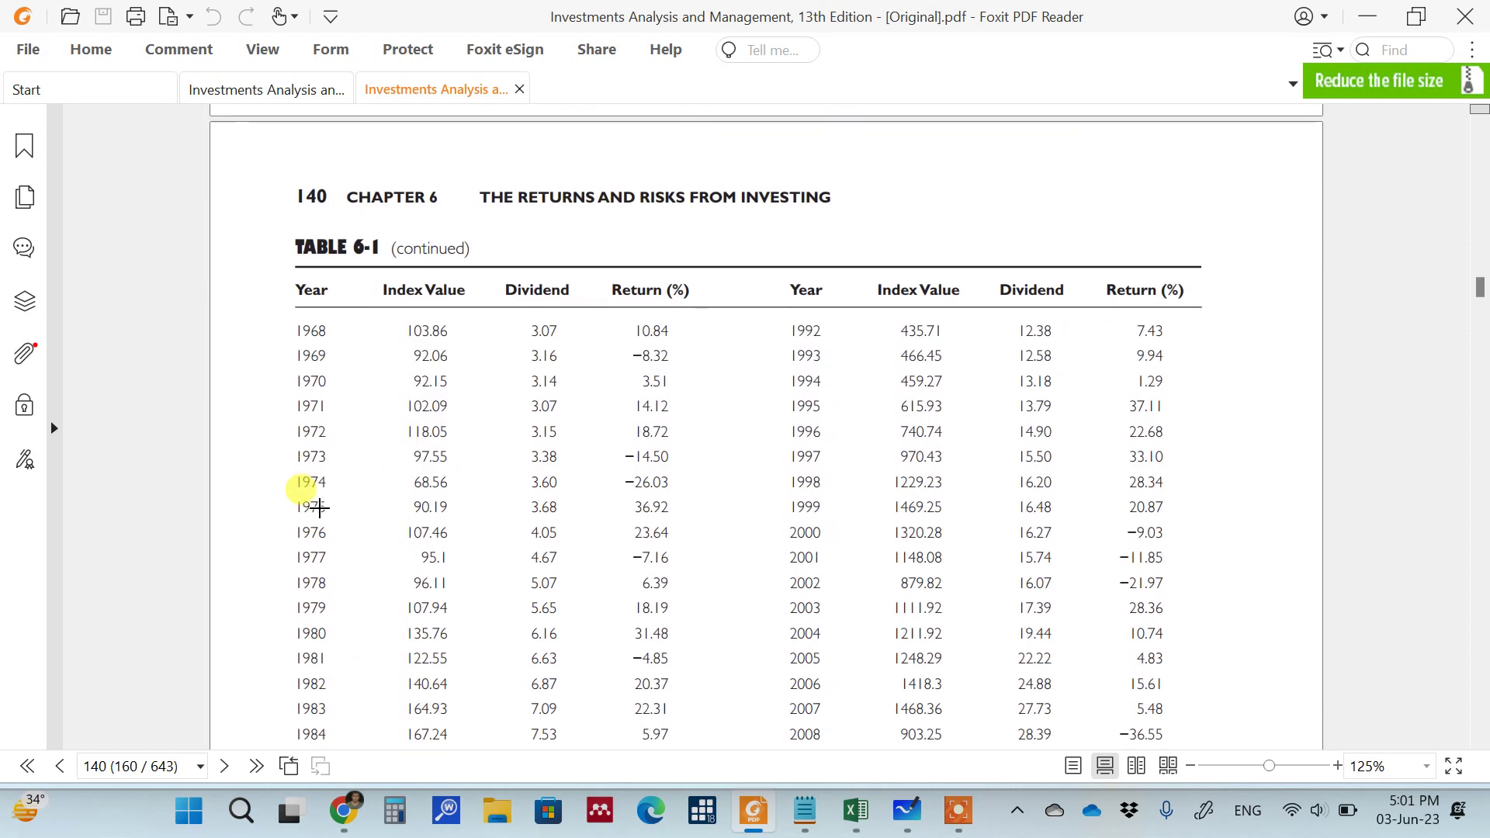
{"action": "scroll", "coordinate": [319, 507], "scroll_direction": "down", "scroll_amount": 3}
{"action": "scroll", "coordinate": [319, 508], "scroll_direction": "up", "scroll_amount": 1}
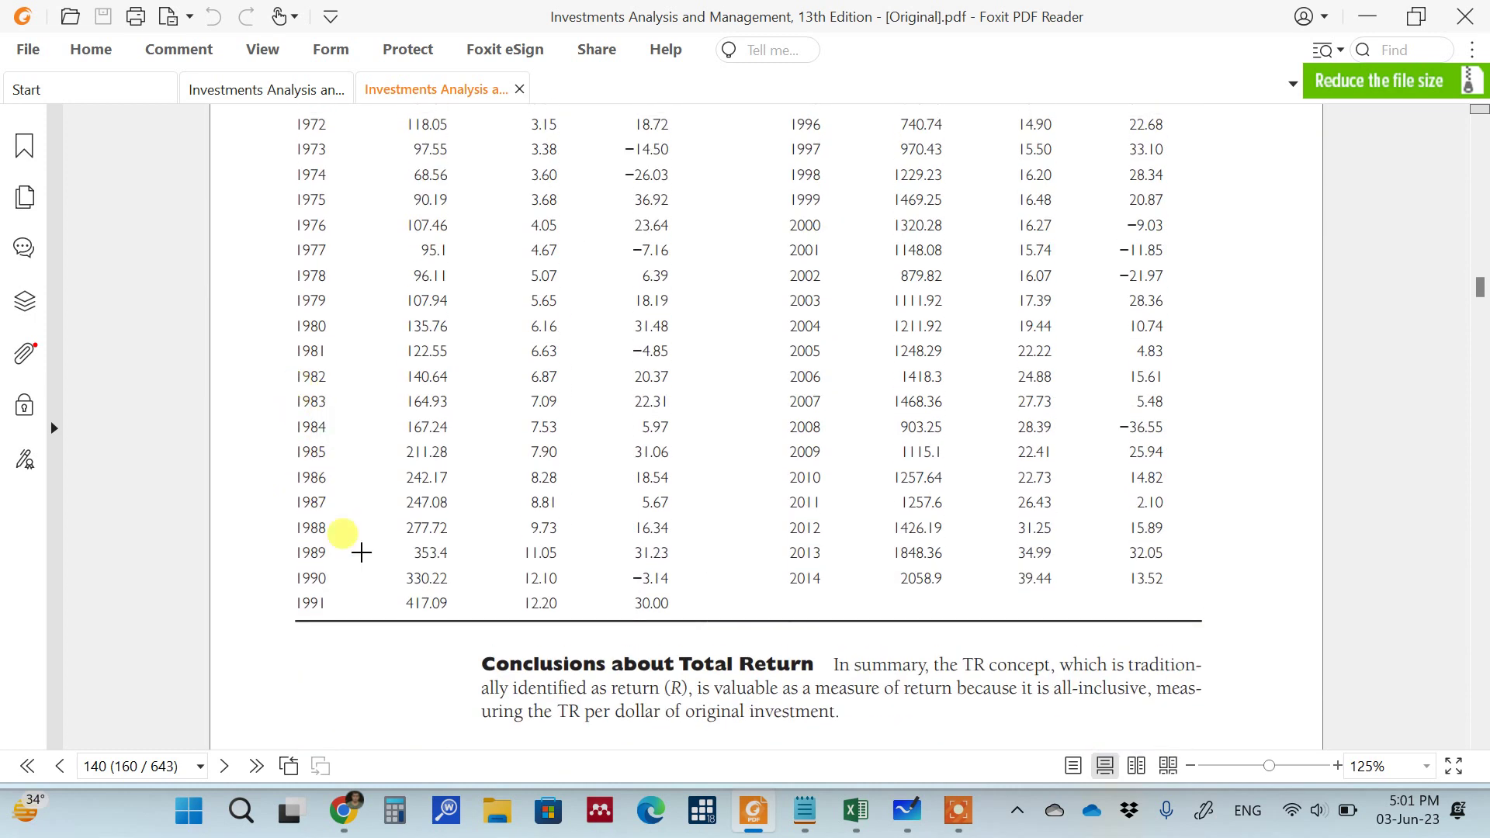
{"action": "left_click_drag", "start_coordinate": [294, 344], "coordinate": [702, 618]}
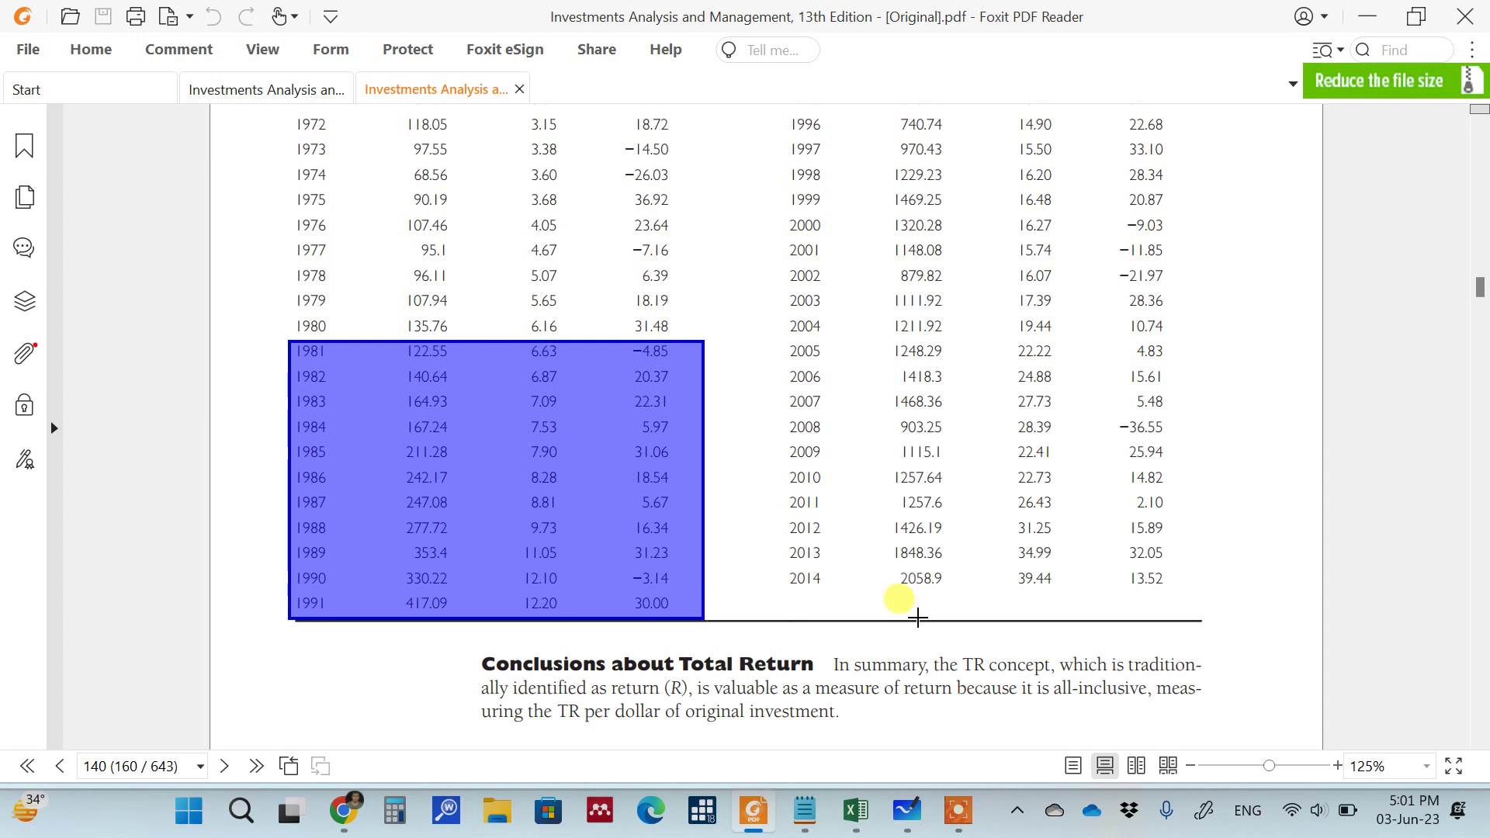
- Switch to the Standard Deviation workbook in Excel and insert two blank rows directly above the 1989 row
{"action": "left_click", "coordinate": [860, 822]}
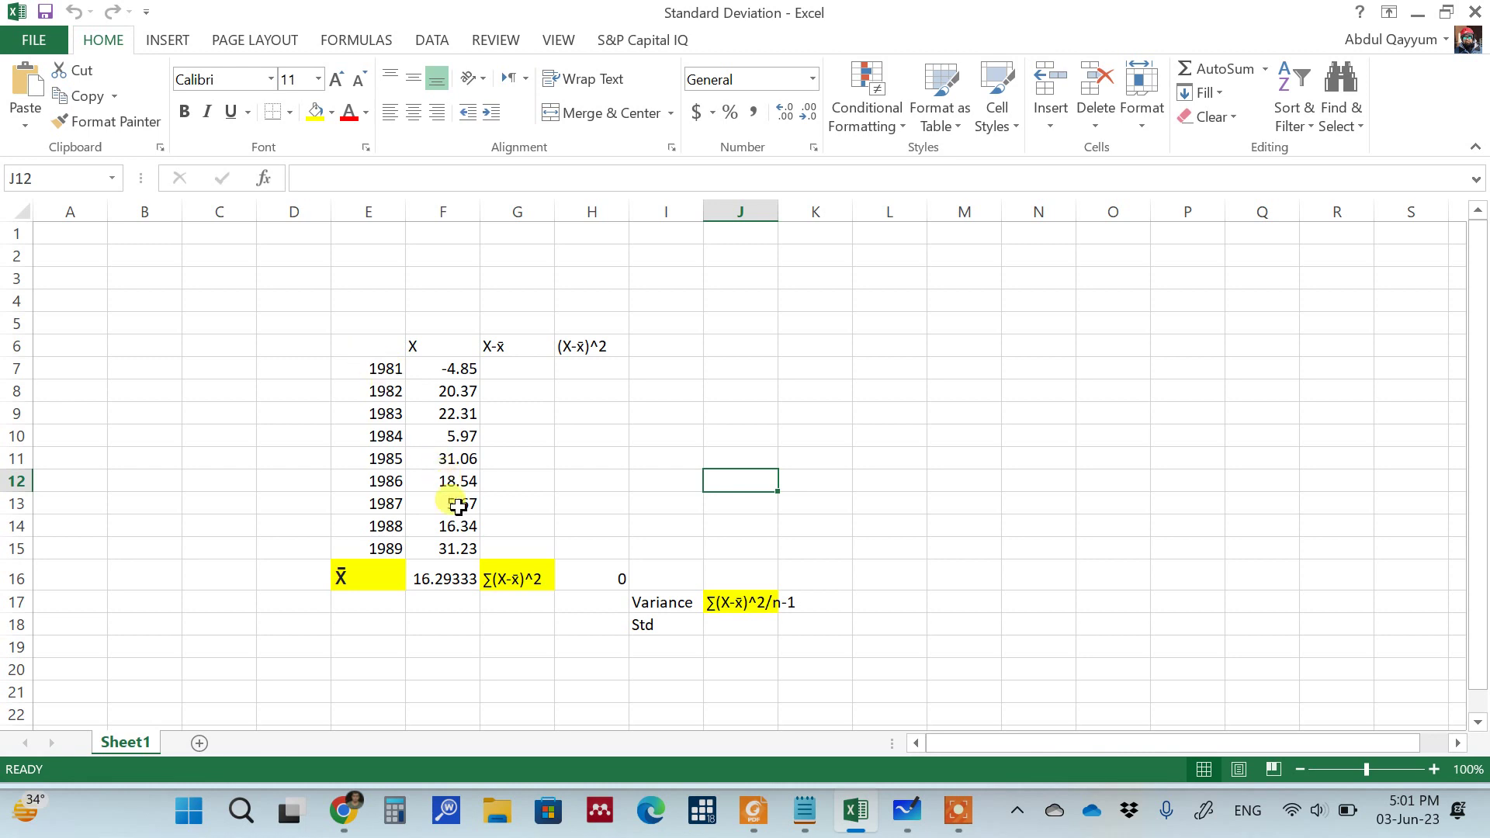
{"action": "left_click", "coordinate": [401, 552]}
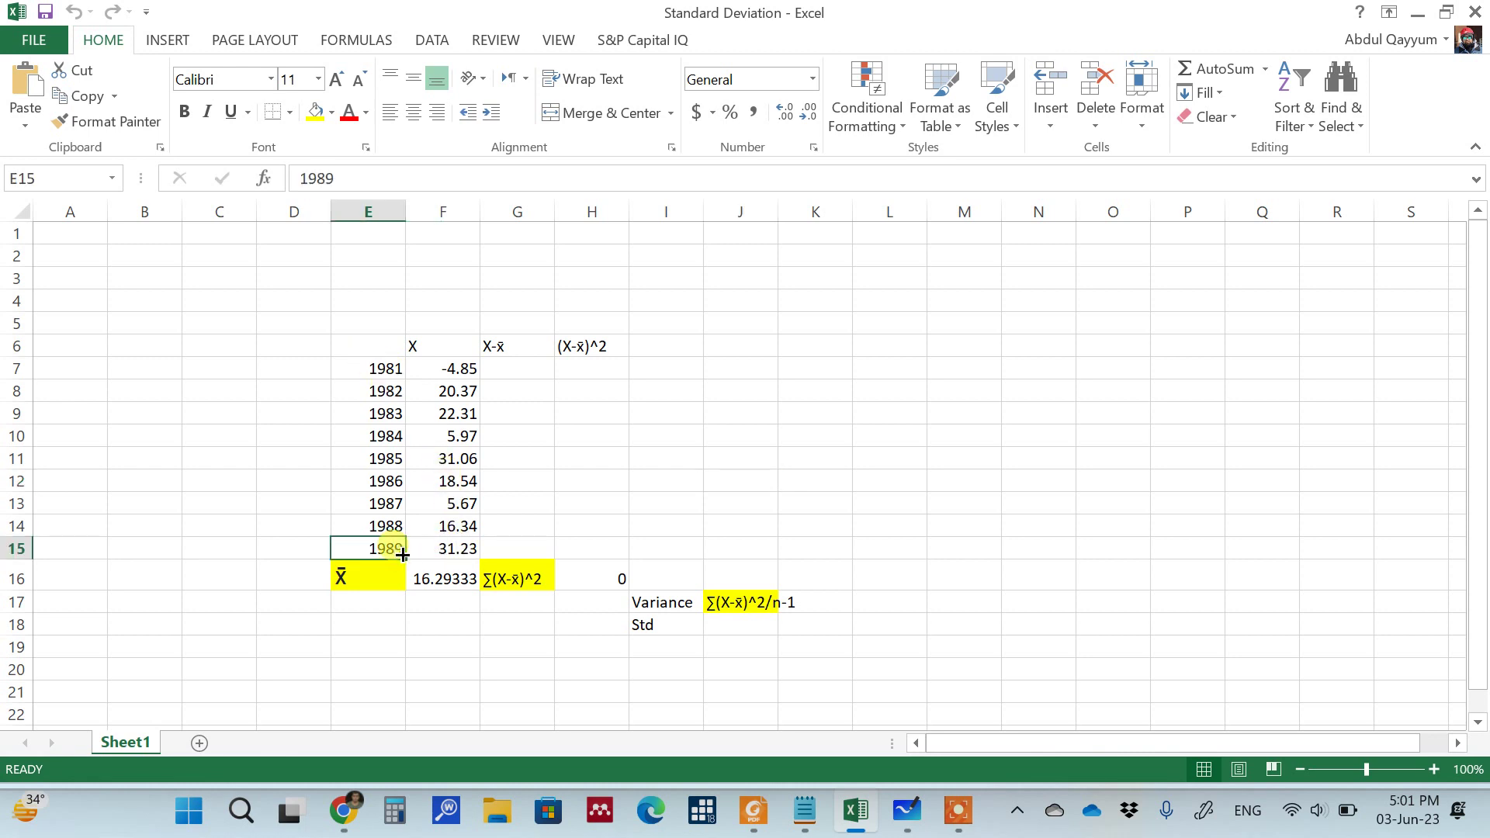
{"action": "left_click", "coordinate": [15, 548]}
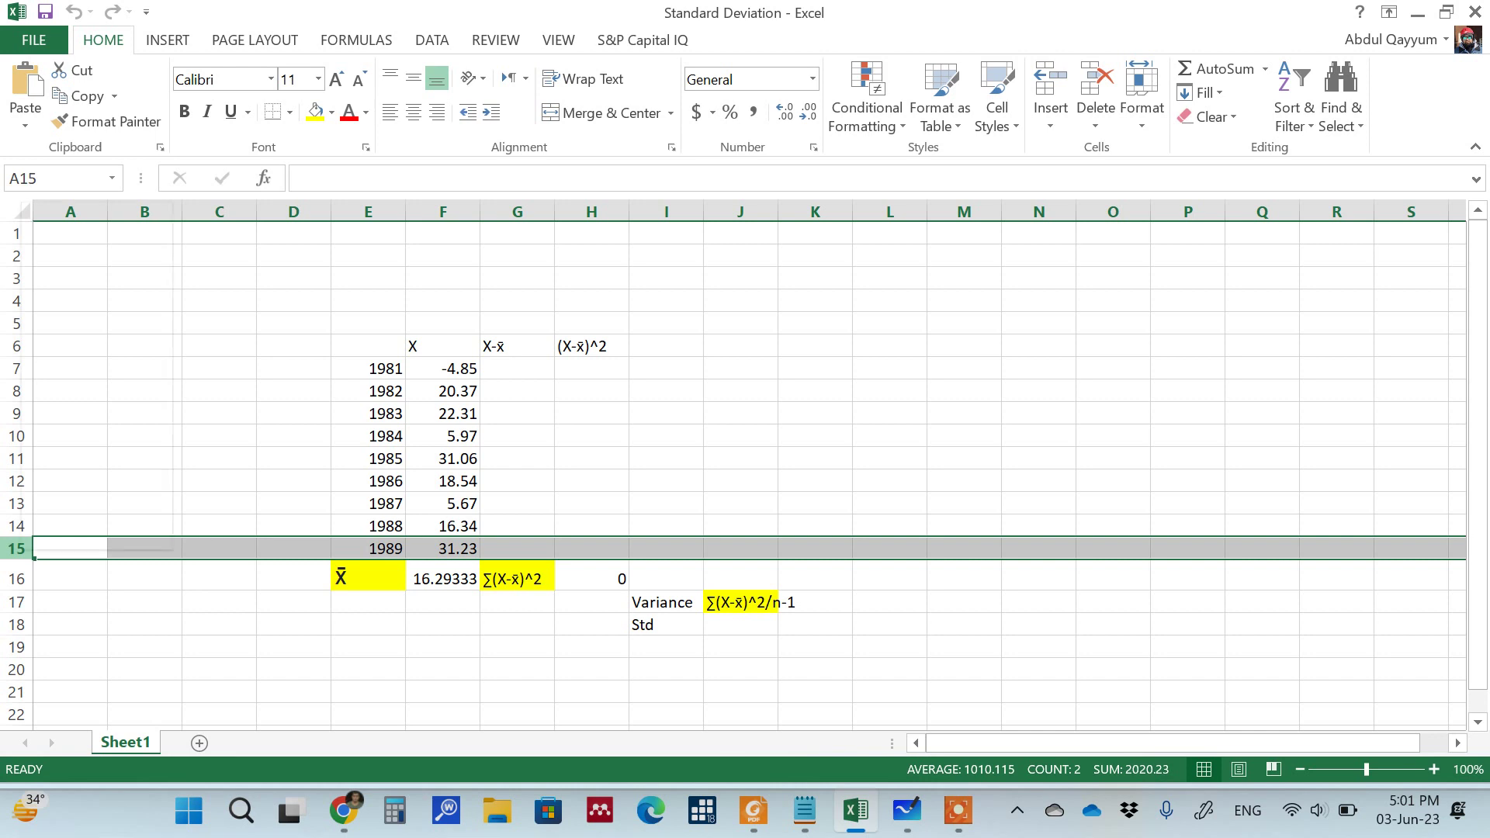
{"action": "right_click", "coordinate": [21, 548]}
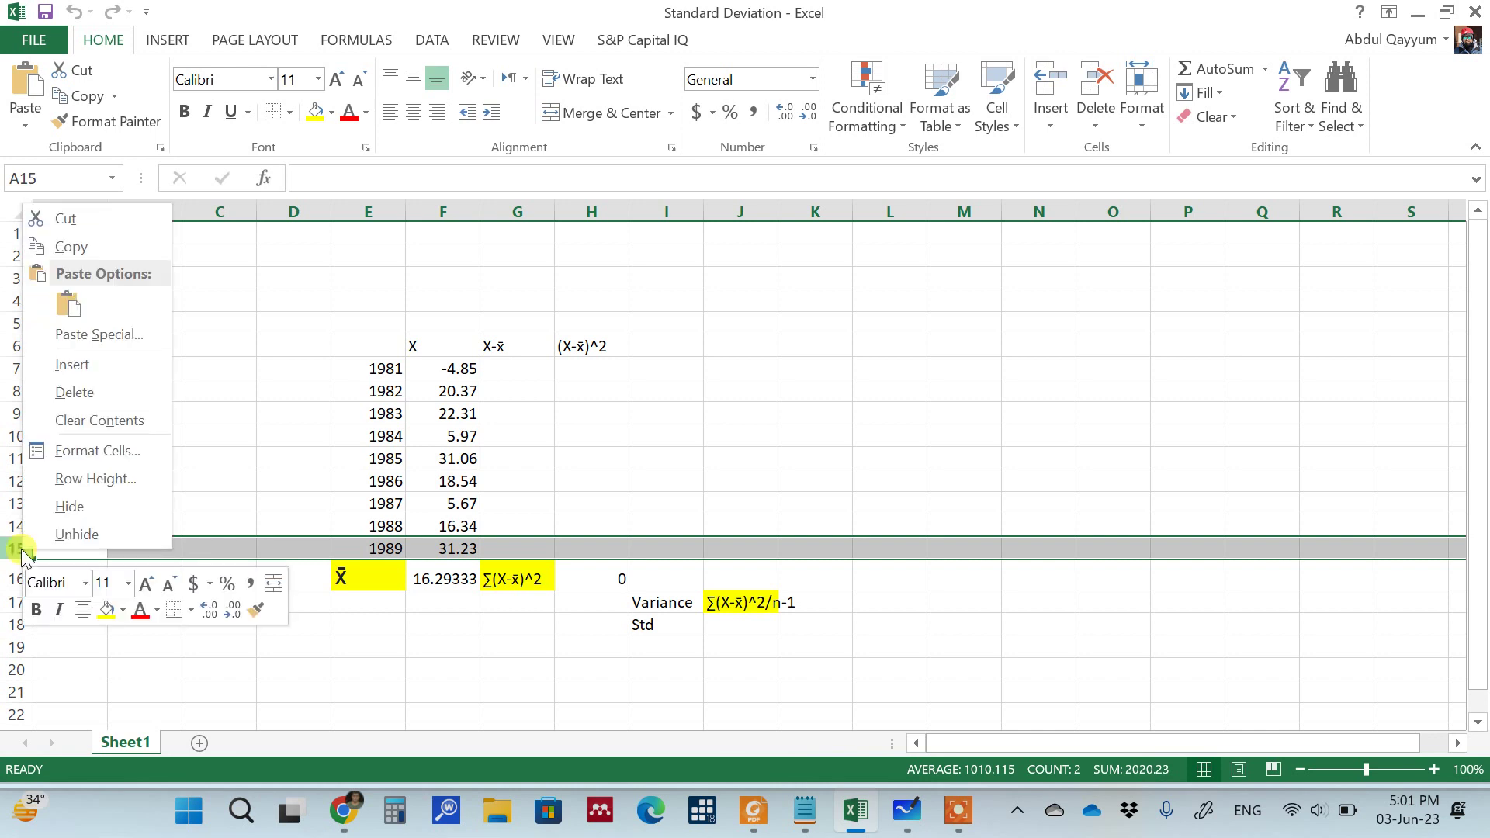
{"action": "left_click", "coordinate": [76, 370]}
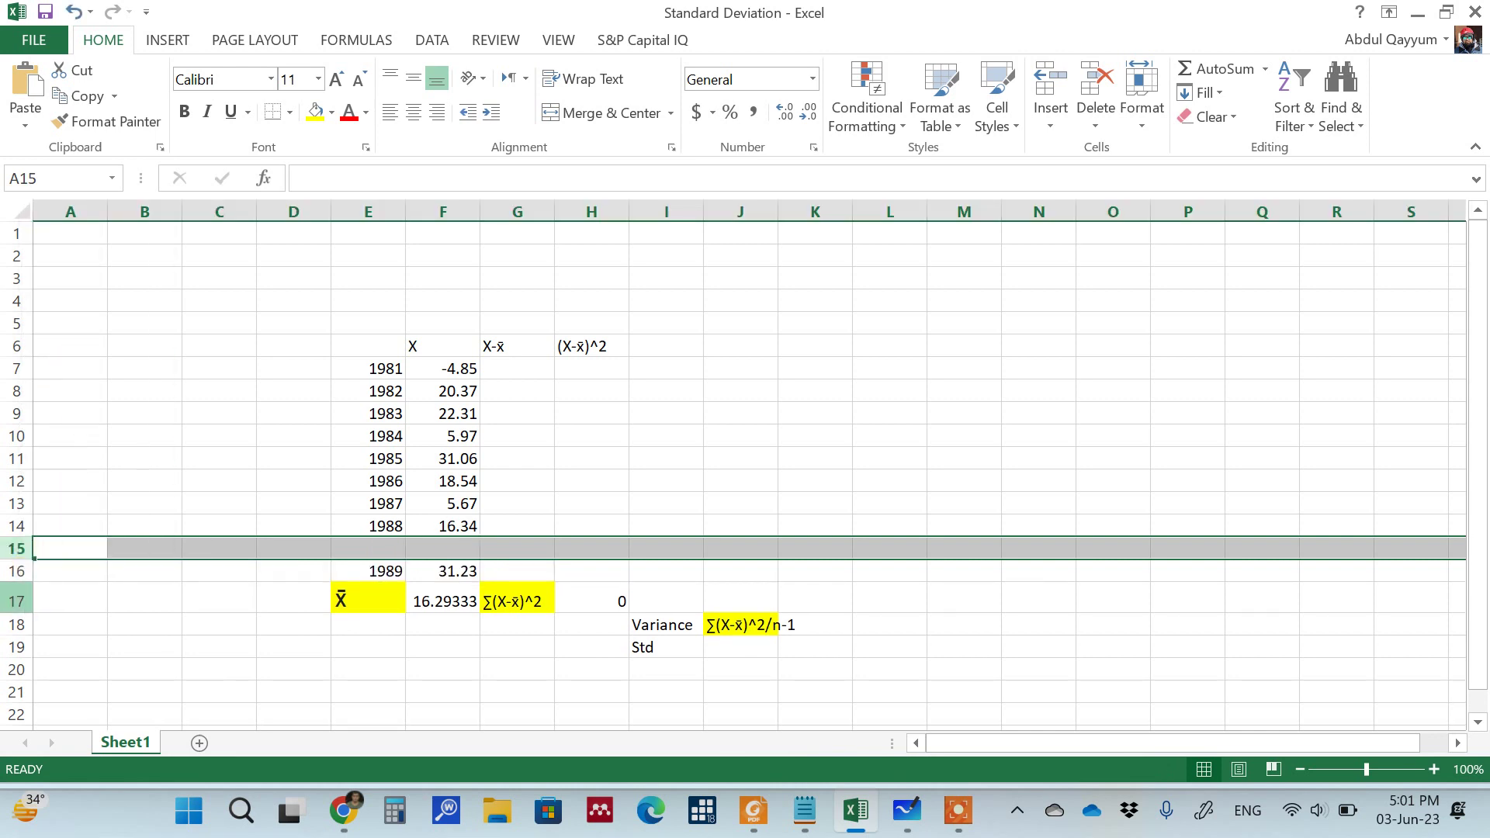
{"action": "left_click", "coordinate": [15, 572]}
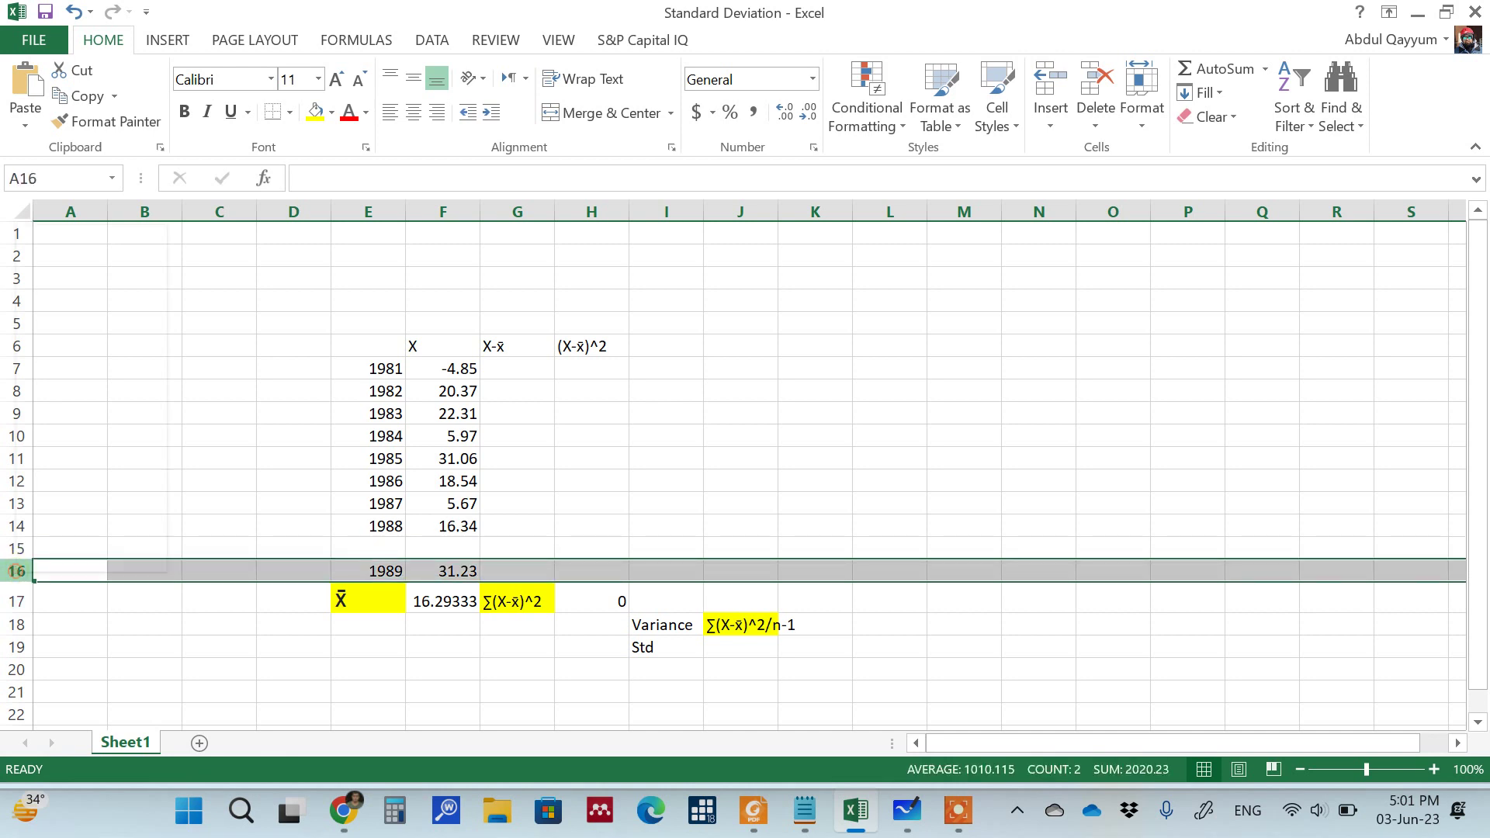
{"action": "right_click", "coordinate": [16, 574]}
{"action": "left_click", "coordinate": [66, 387]}
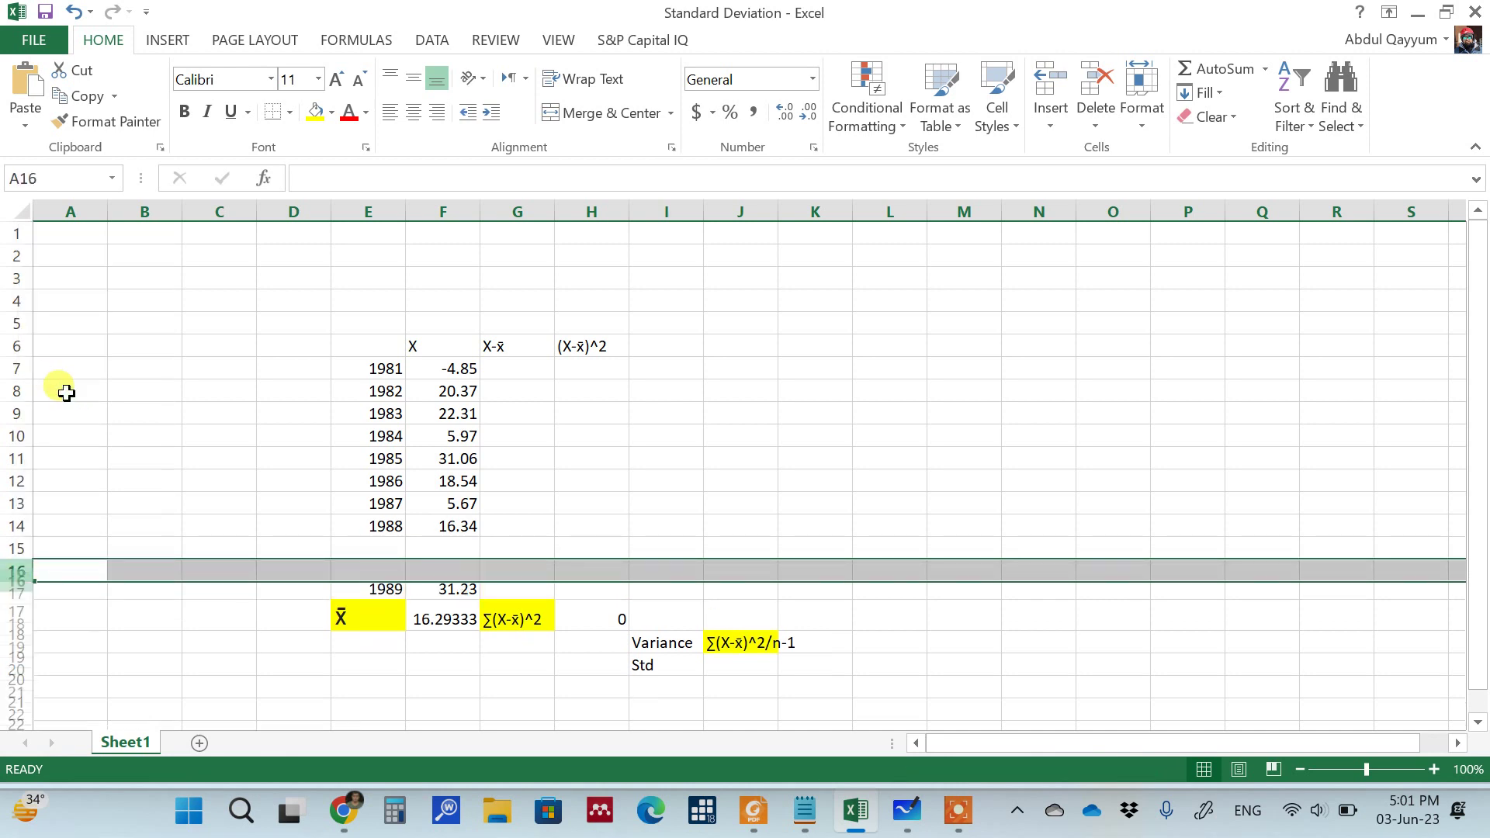
- Move the 1989 year and its return up to E15:F15, directly below the 1988 row
{"action": "left_click", "coordinate": [388, 595]}
{"action": "key", "text": "shift+Right"}
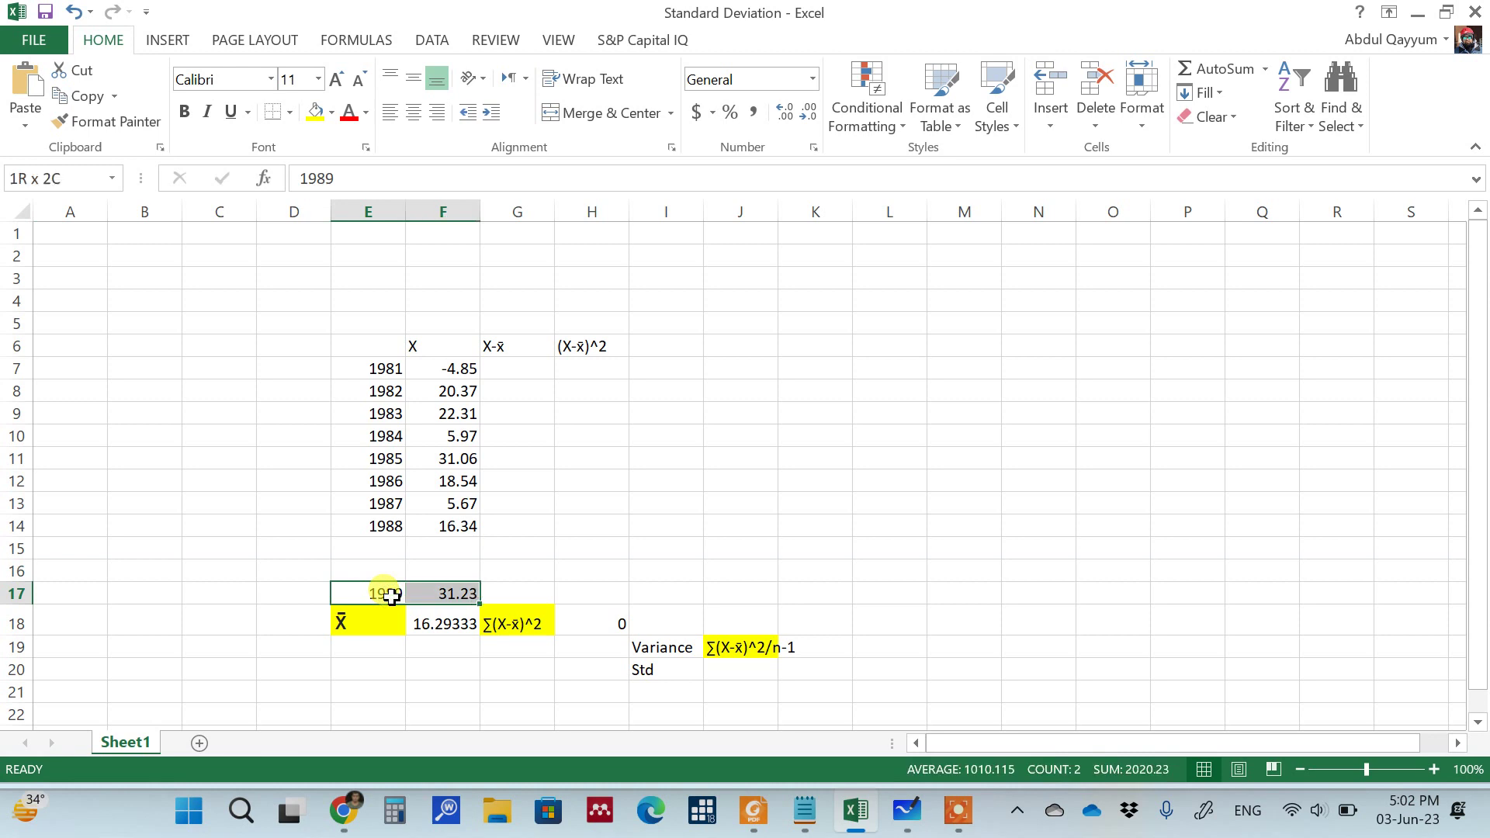
{"action": "key", "text": "ctrl+x"}
{"action": "key", "text": "Up"}
{"action": "key", "text": "Up"}
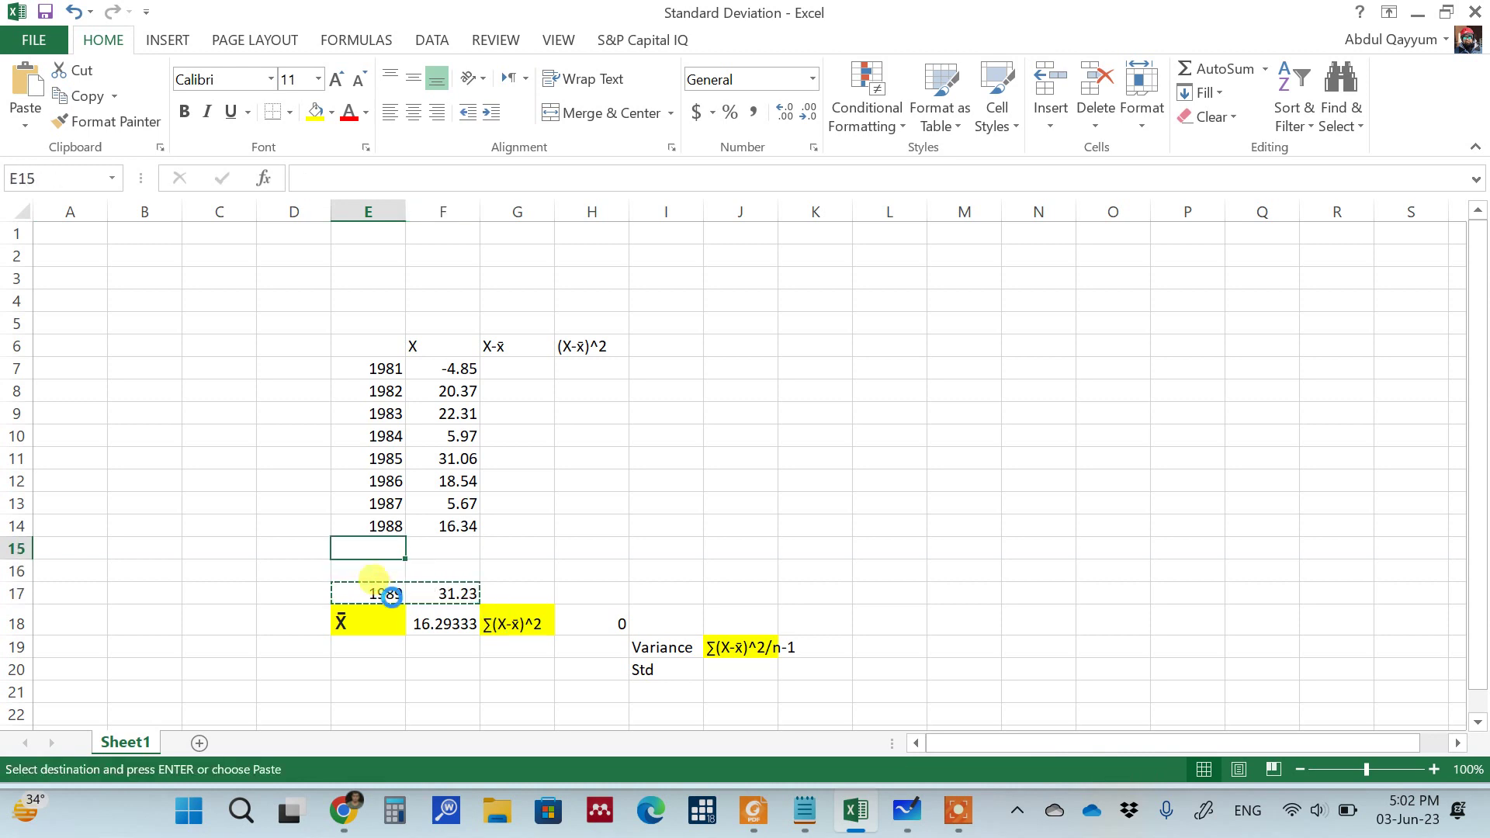
{"action": "key", "text": "ctrl+v"}
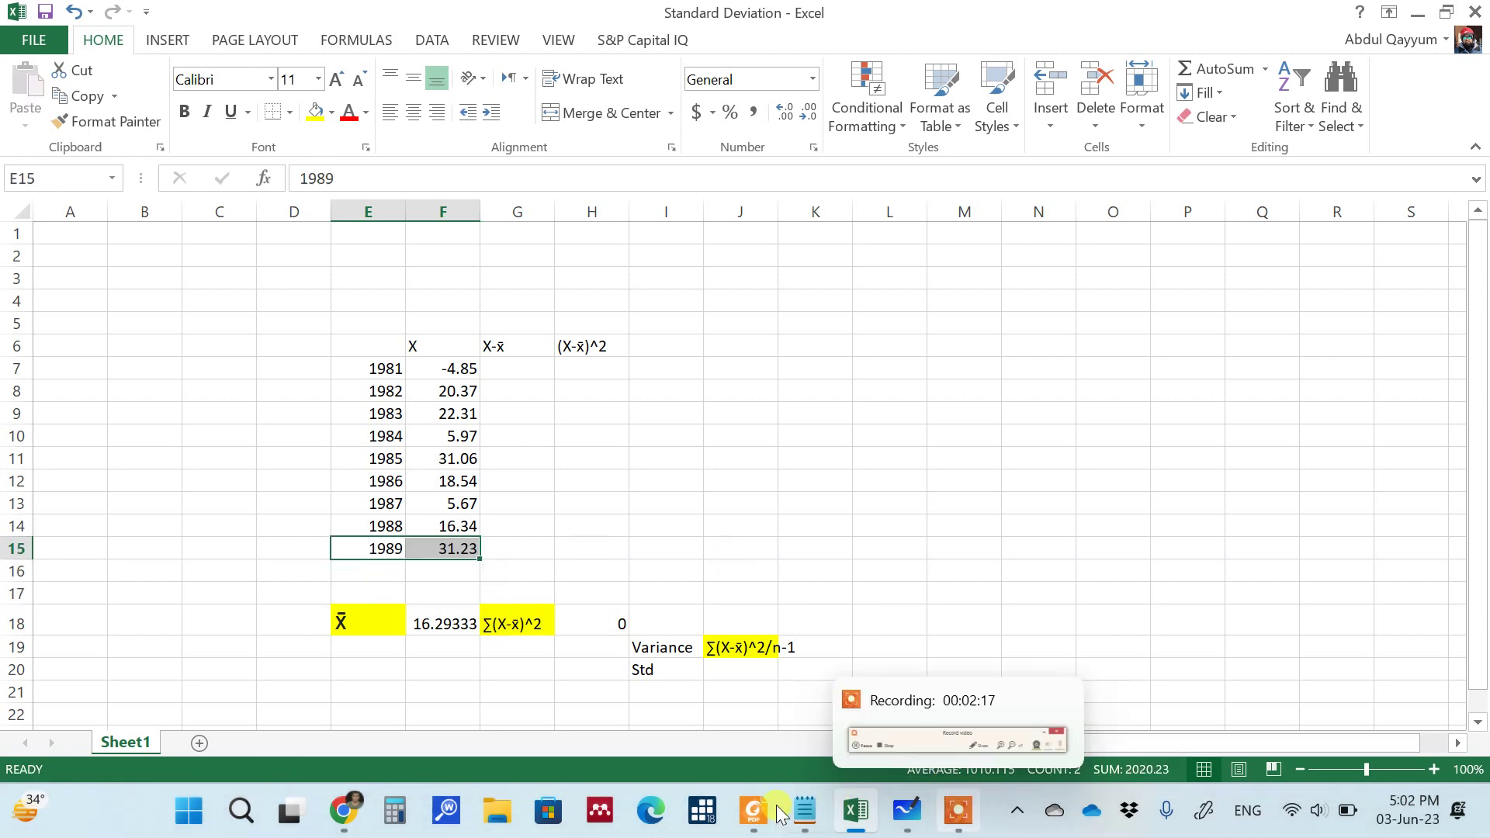
- Look up the 1990 return in the PDF table, enter 1990 with -3.14 in row 16, and enter the year 1991 in E17
{"action": "left_click", "coordinate": [750, 821]}
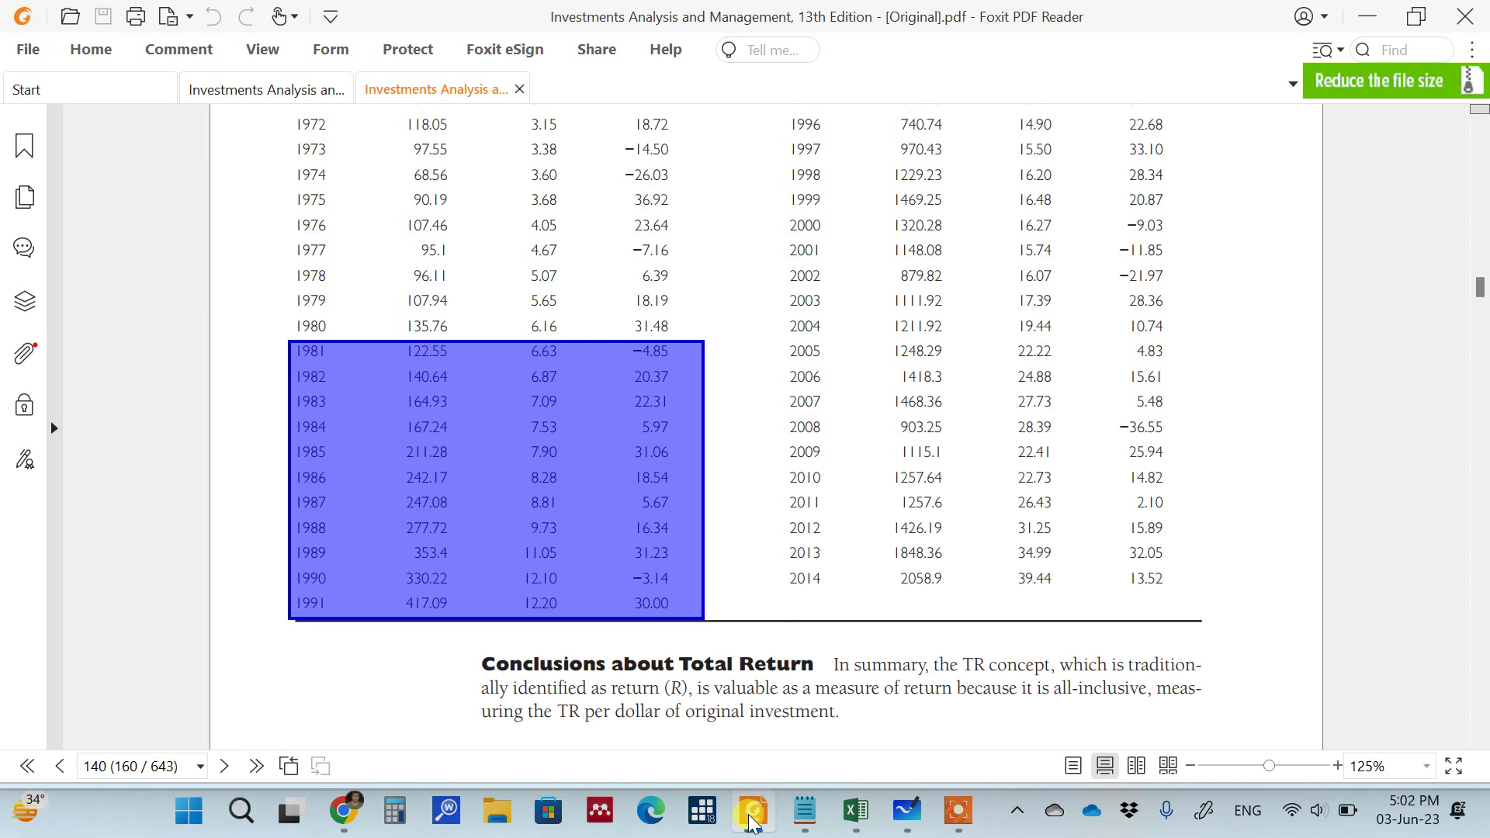
{"action": "left_click", "coordinate": [750, 822]}
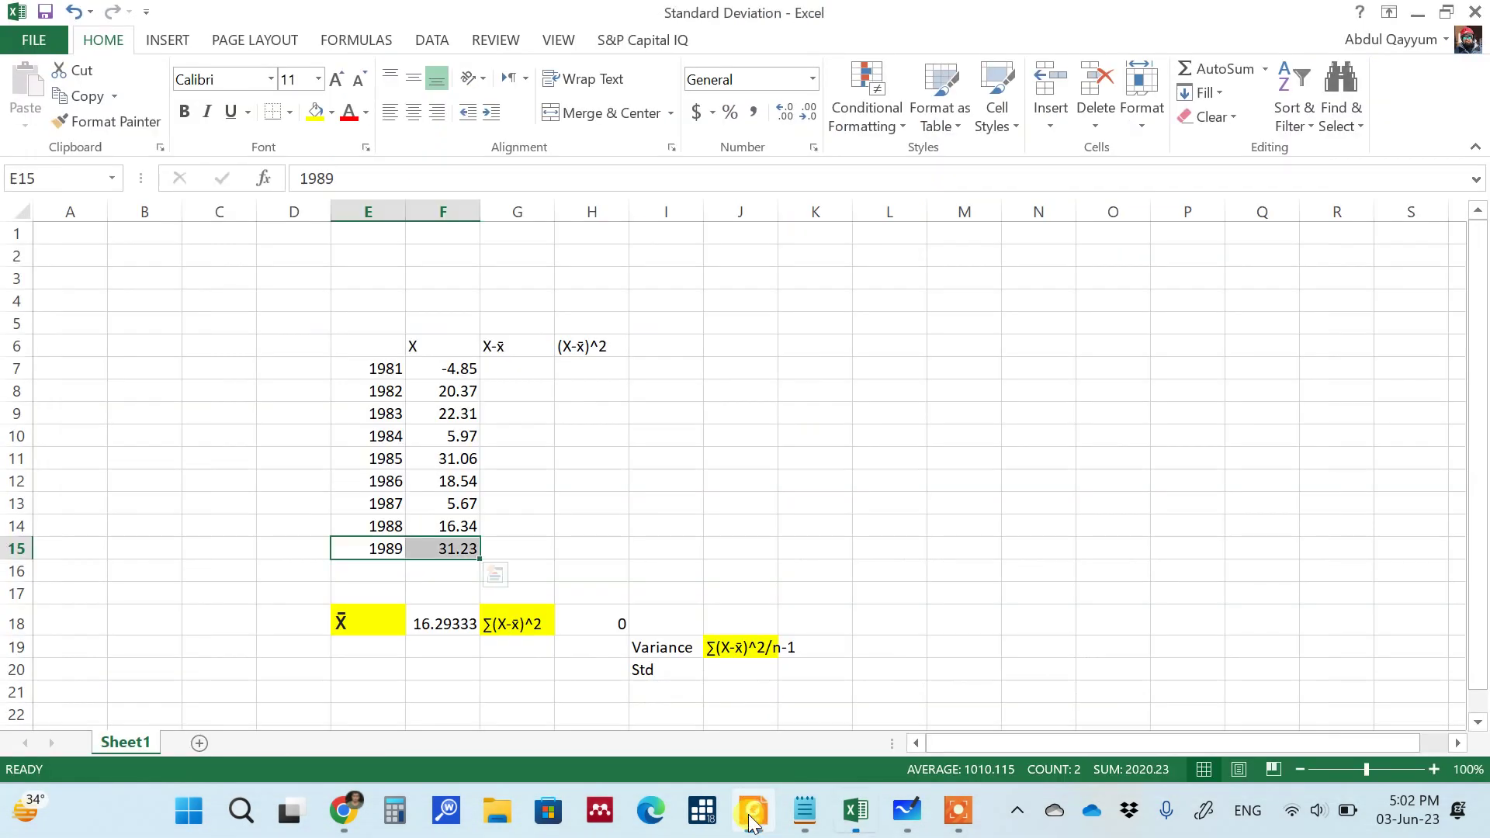
{"action": "left_click", "coordinate": [432, 575]}
{"action": "type", "text": "-3.14"}
{"action": "key", "text": "Left"}
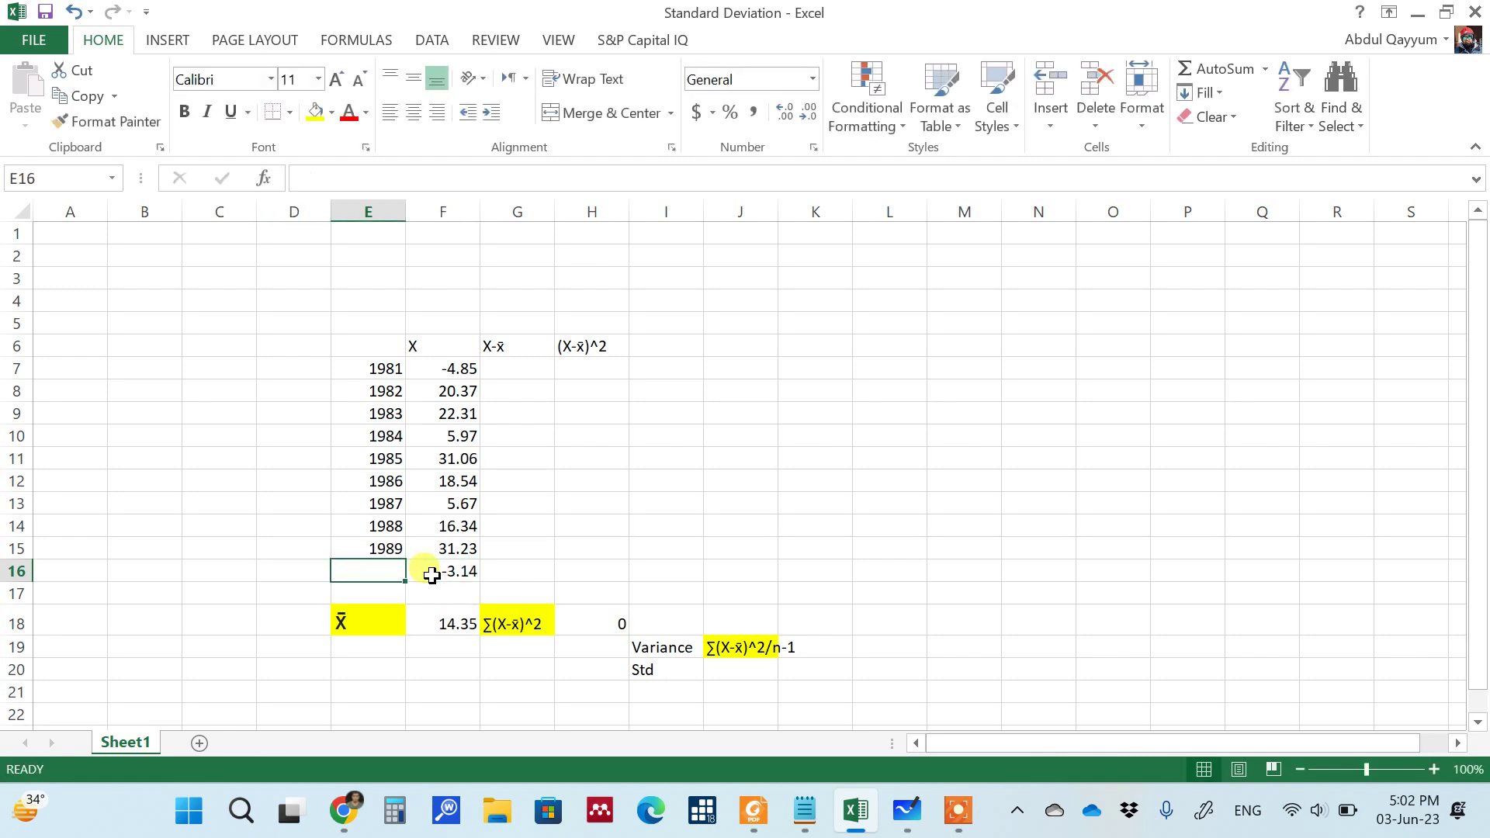
{"action": "type", "text": "1990"}
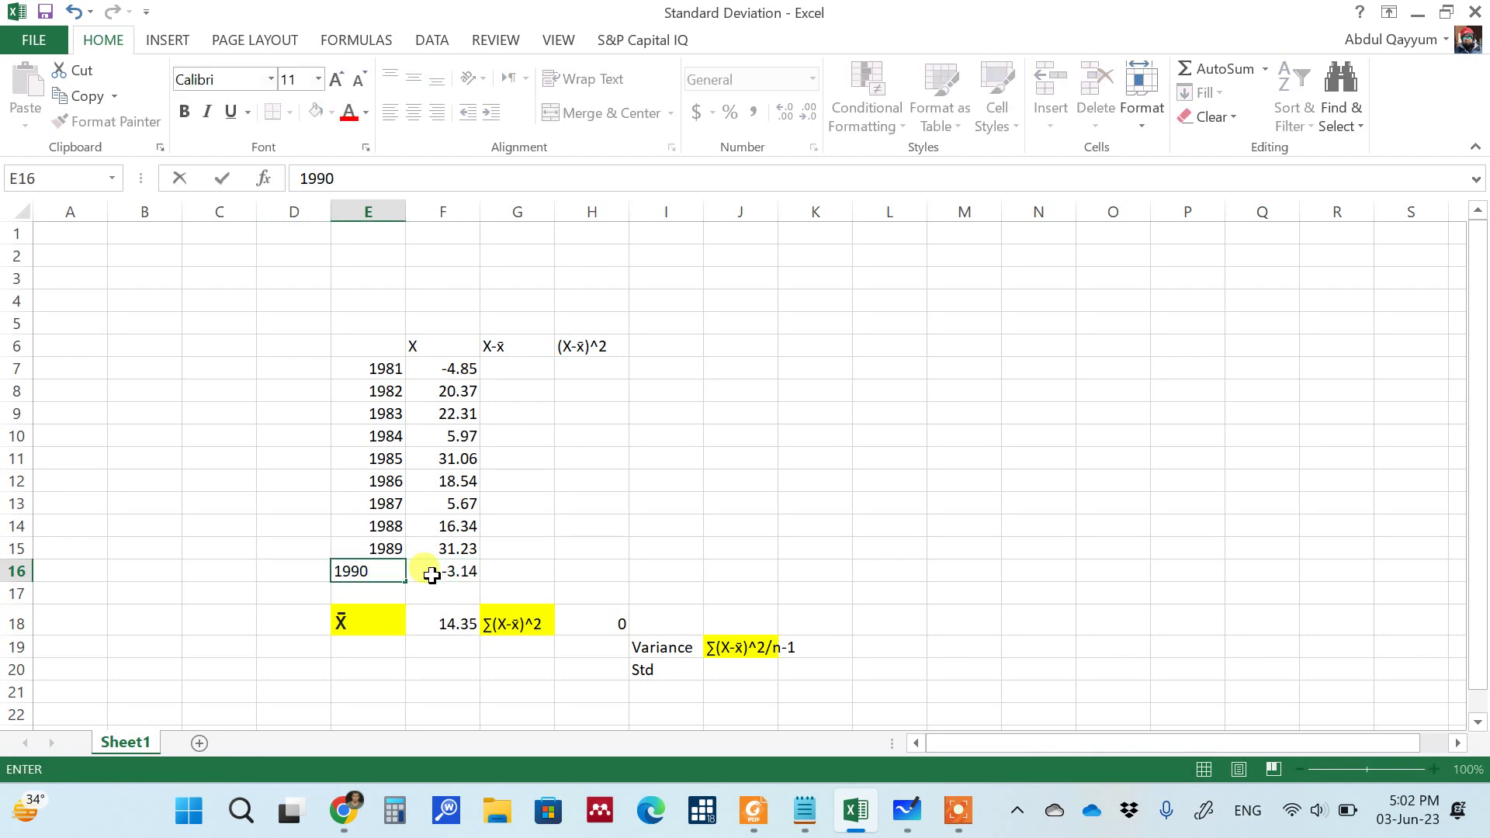
{"action": "key", "text": "Return"}
{"action": "type", "text": "1991"}
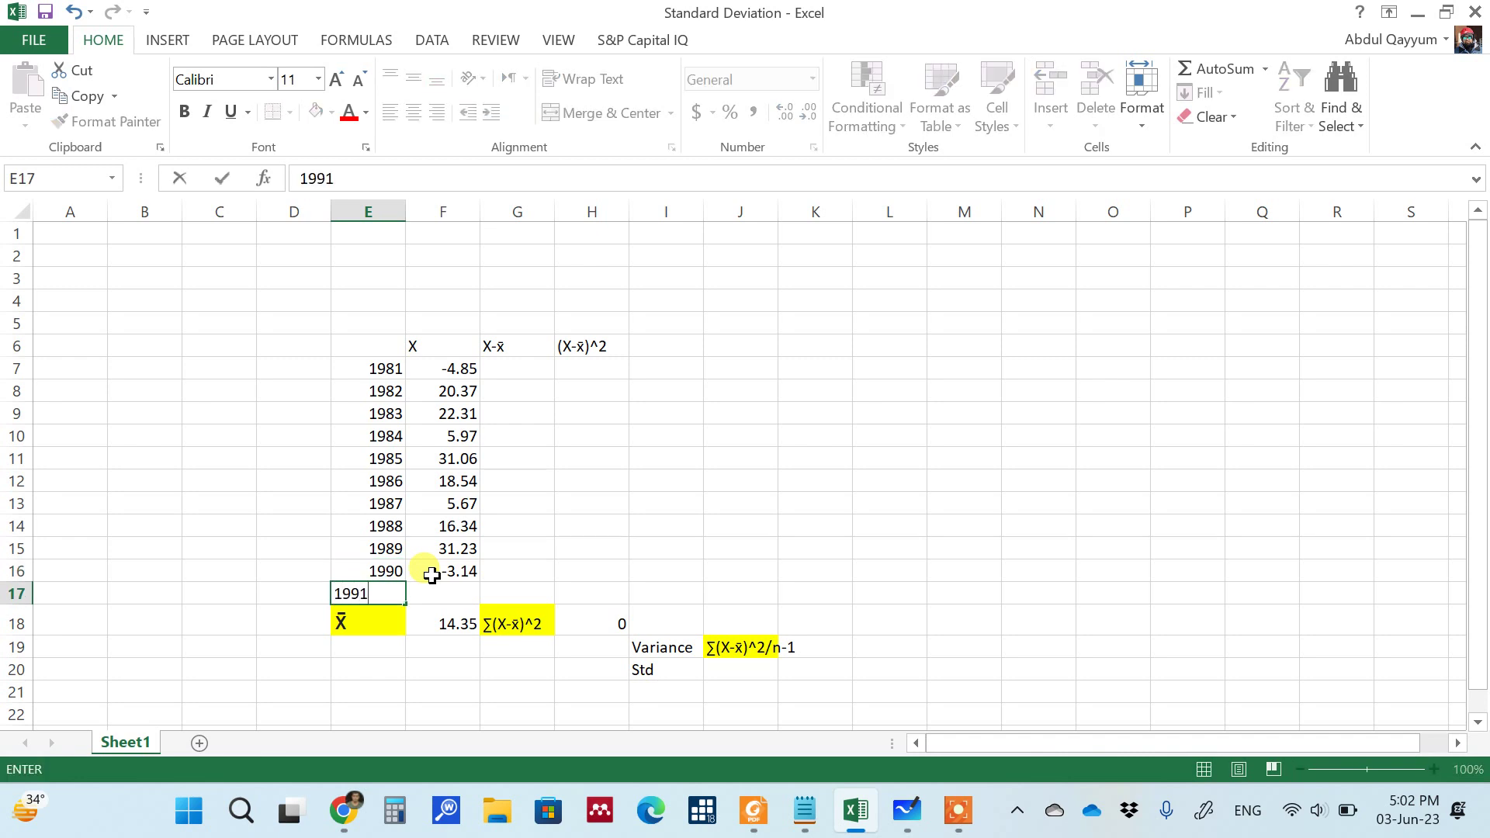
{"action": "key", "text": "Return"}
- Look up the 1991 return in the PDF table and enter 30 in cell F17
{"action": "key", "text": "Up"}
{"action": "key", "text": "Right"}
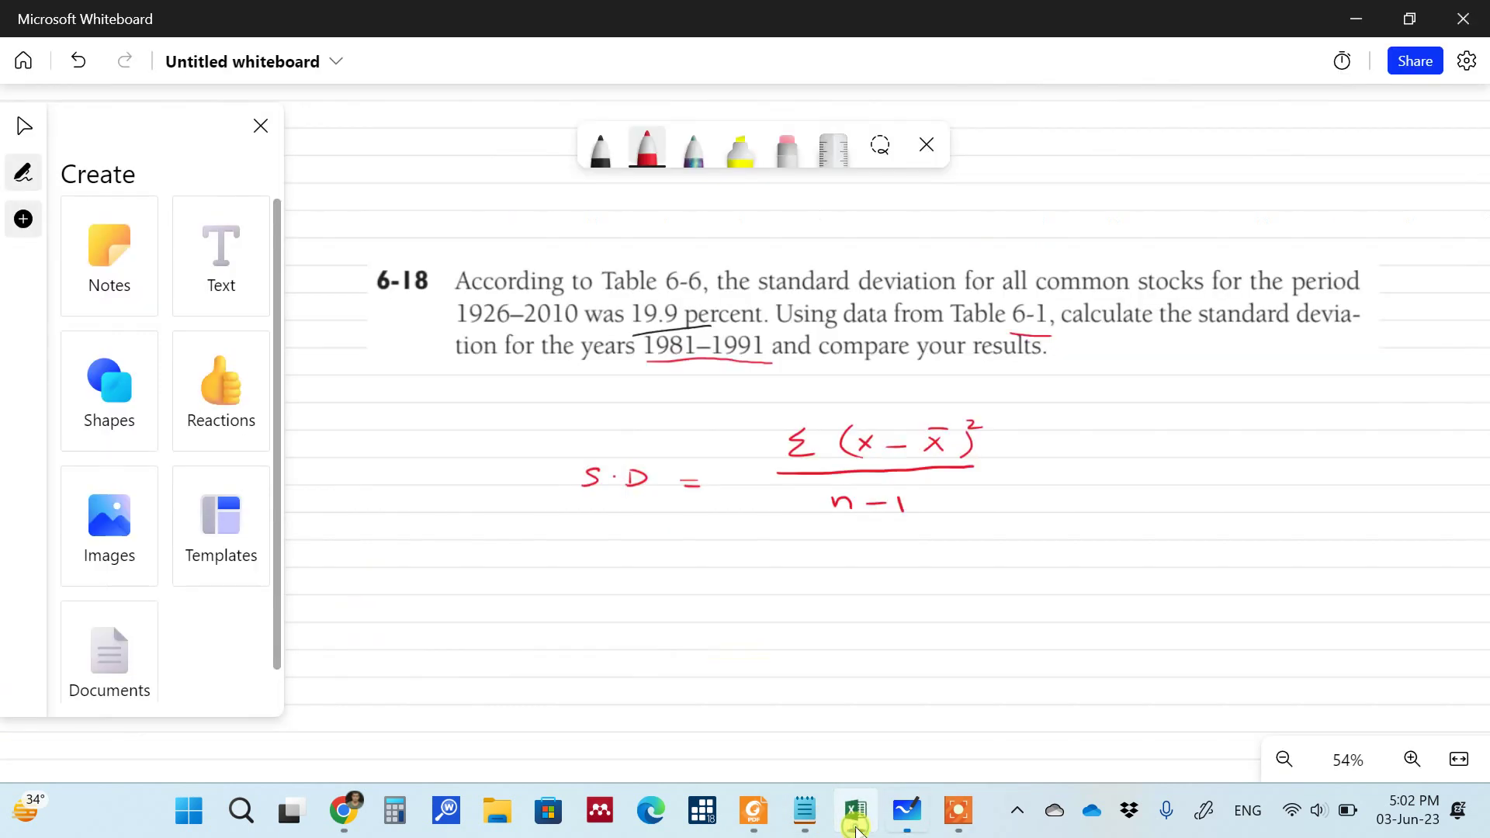
{"action": "left_click", "coordinate": [854, 828]}
{"action": "left_click", "coordinate": [854, 828]}
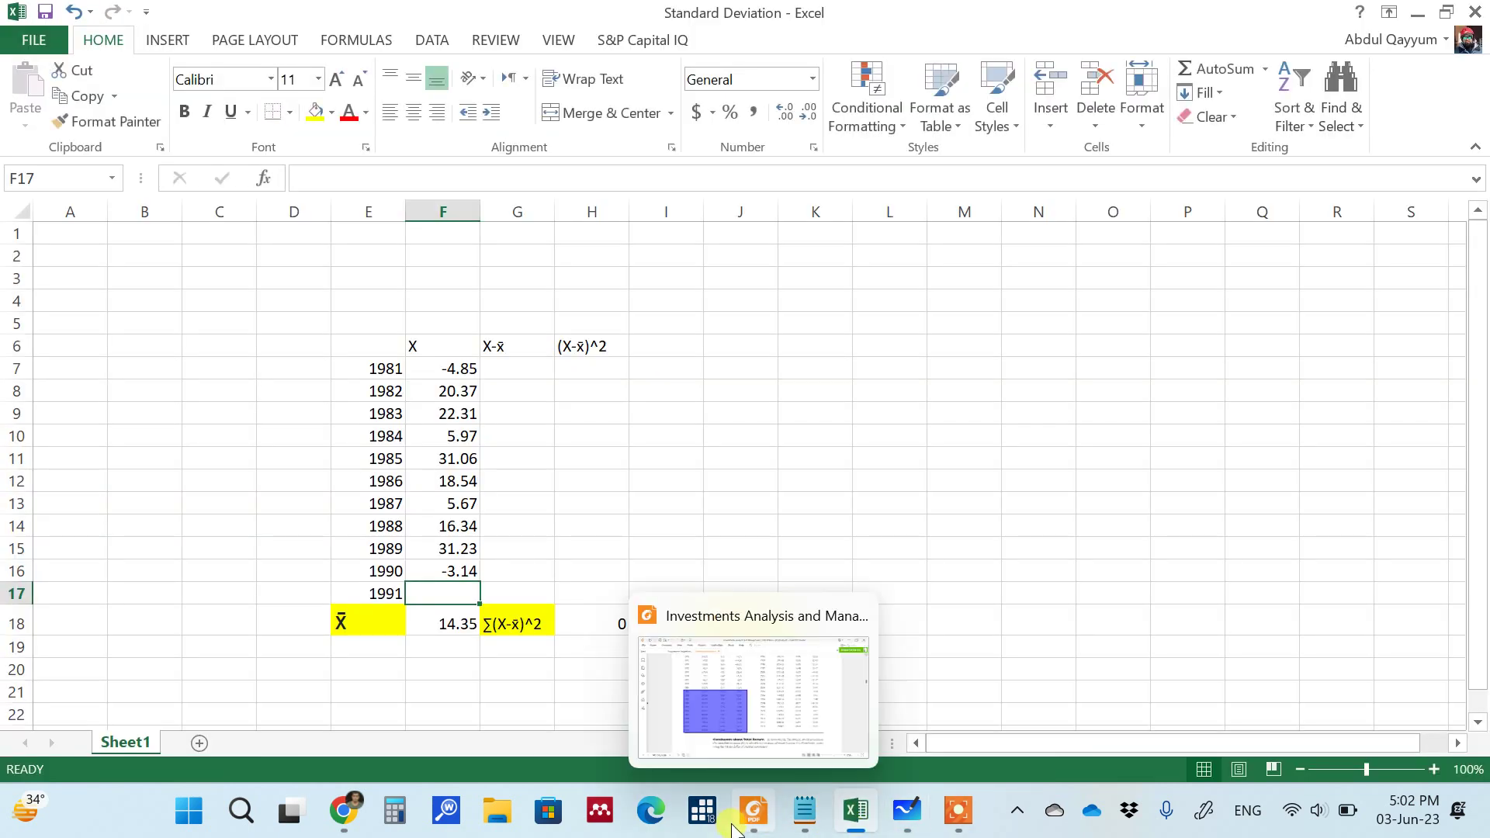
{"action": "left_click", "coordinate": [741, 824]}
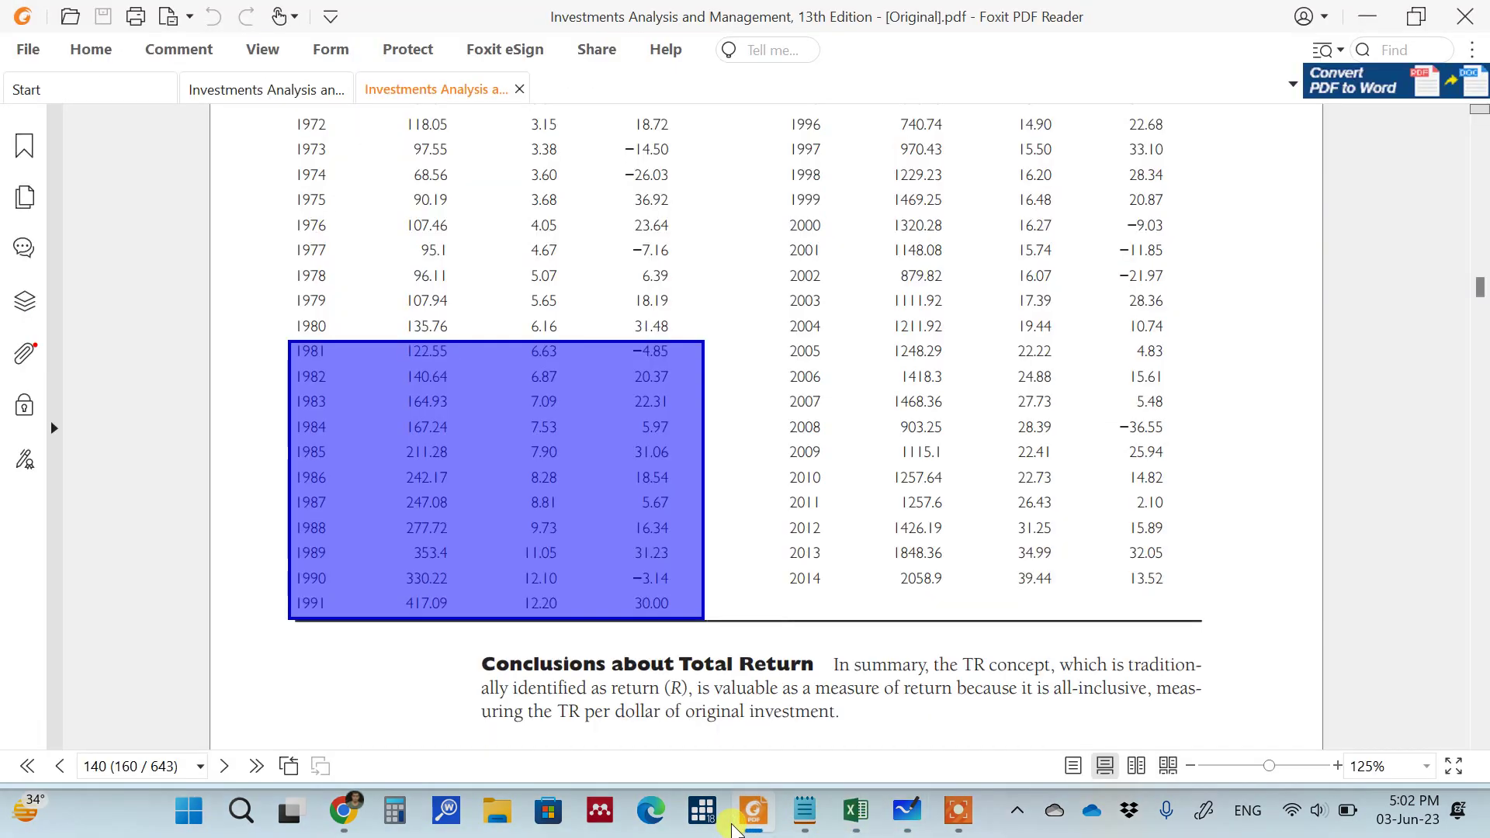
{"action": "left_click", "coordinate": [735, 828]}
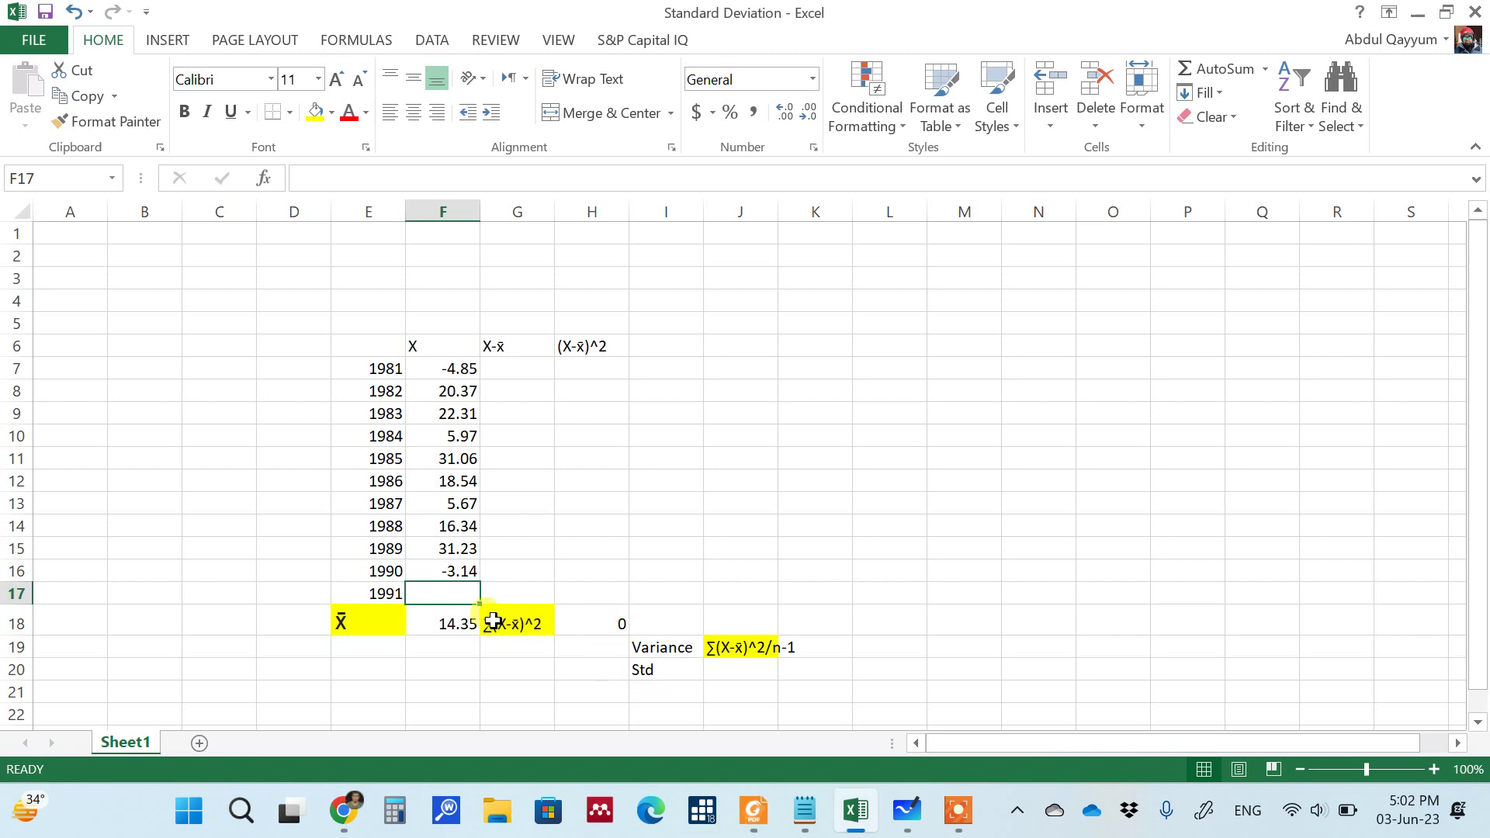
{"action": "type", "text": "30"}
{"action": "key", "text": "Return"}
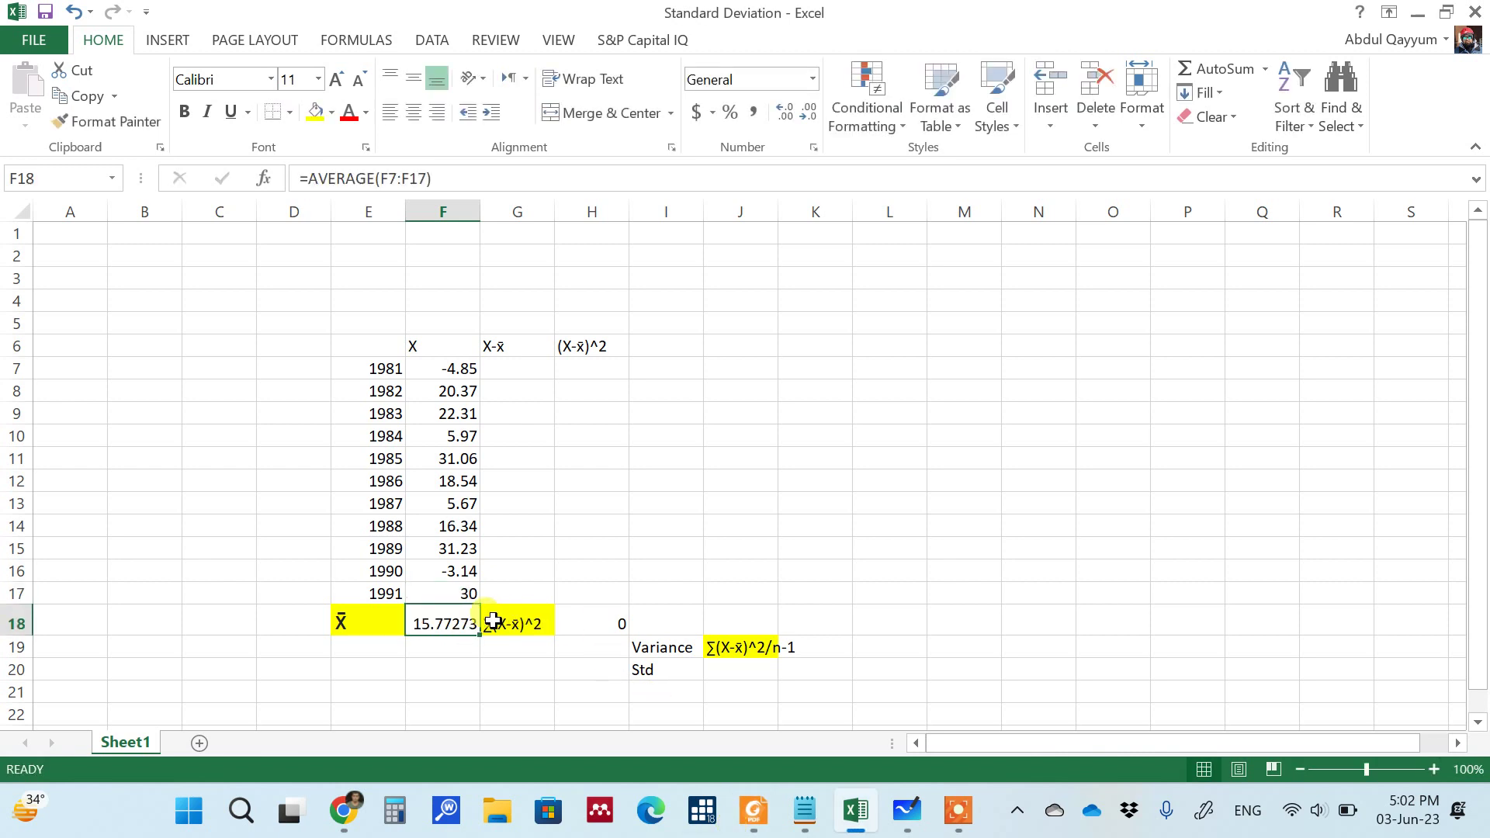
{"action": "key", "text": "BackSpace"}
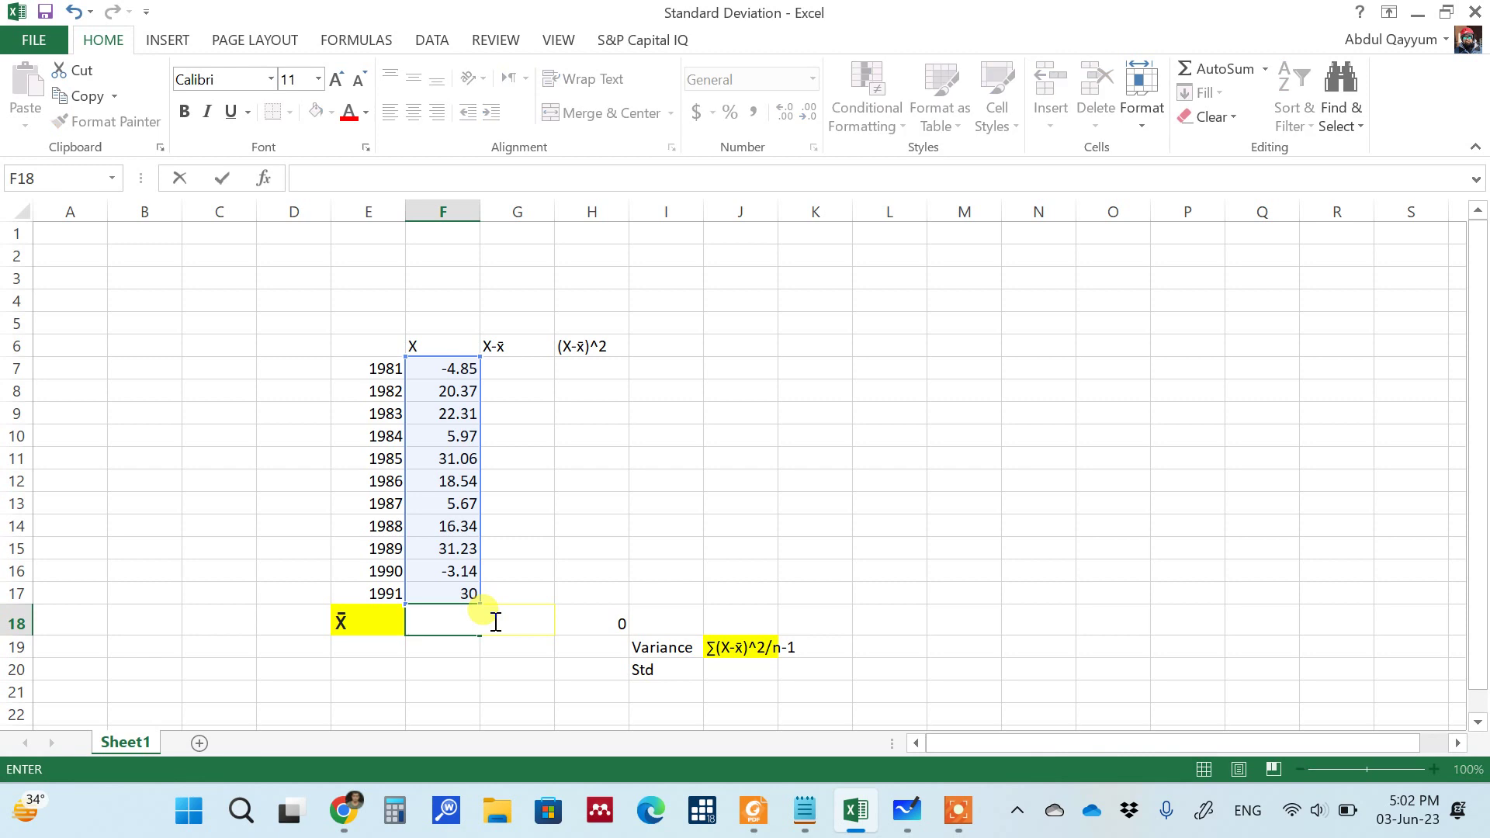
{"action": "key", "text": "ctrl+z"}
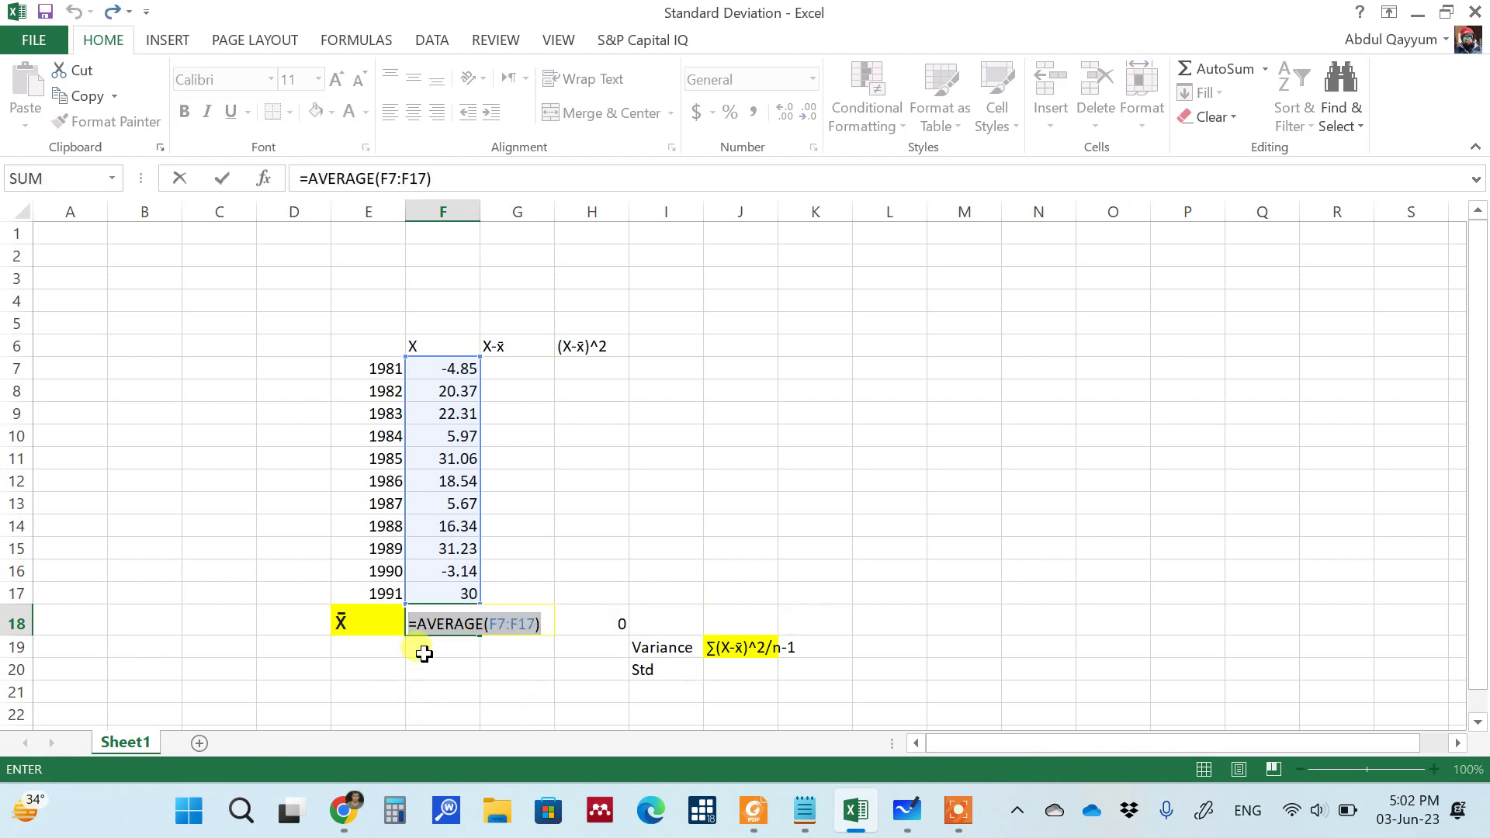
{"action": "key", "text": "Escape"}
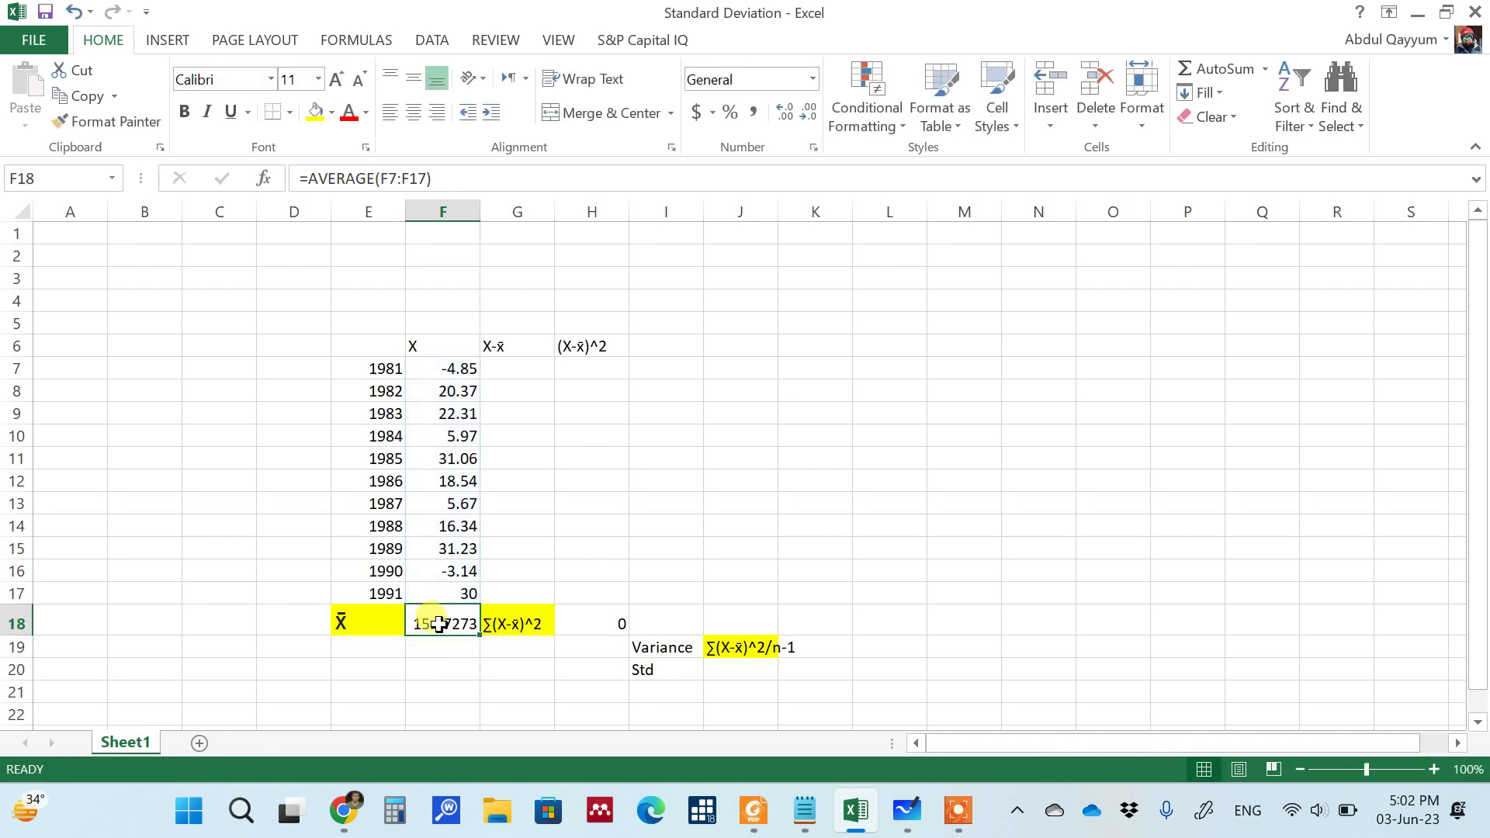
- Open the mean cell F18 for editing and erase its AVERAGE formula
{"action": "double_click", "coordinate": [441, 624]}
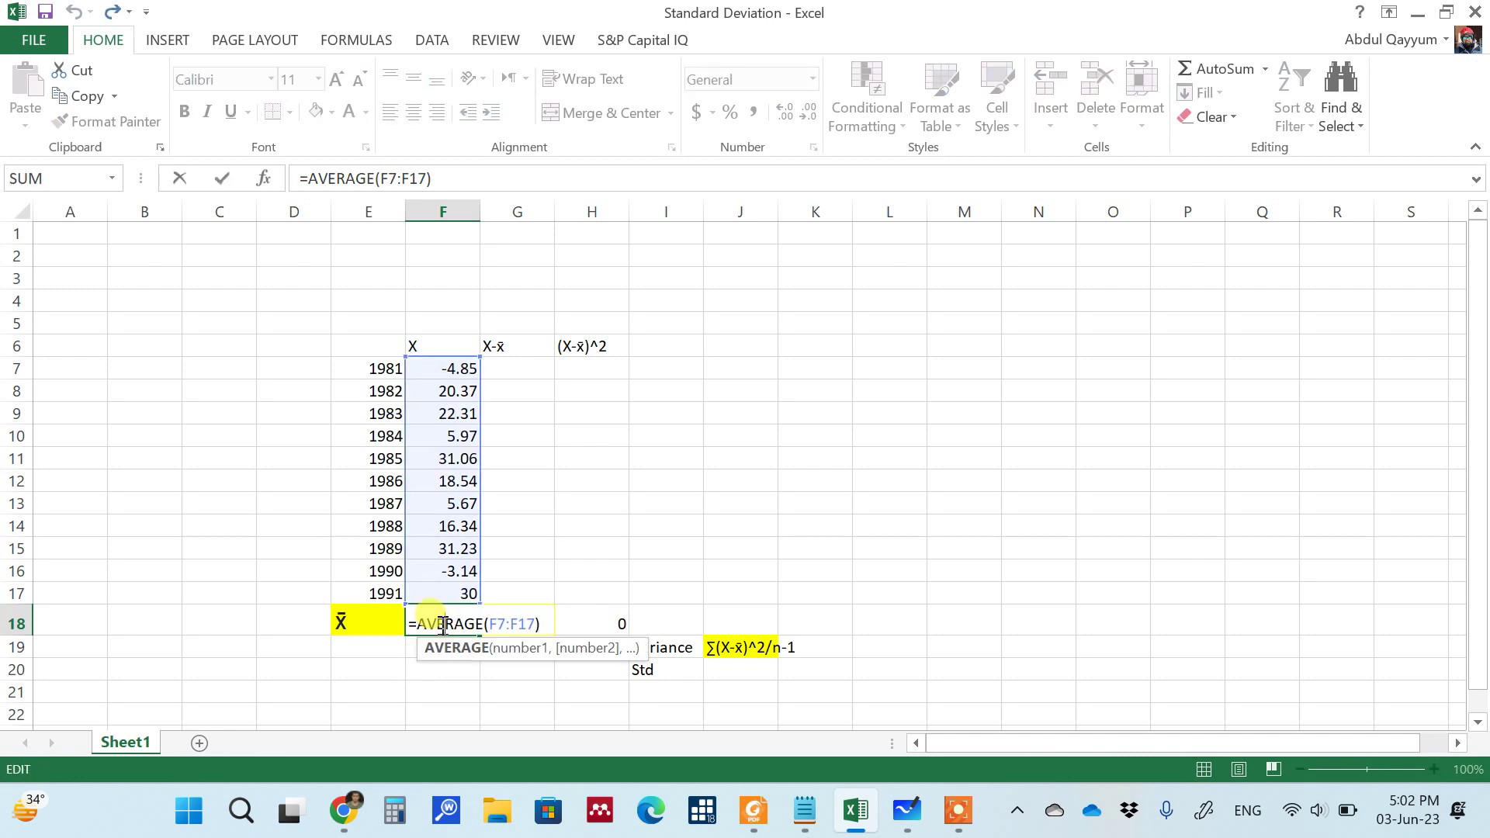
{"action": "key", "text": "Home"}
{"action": "key", "text": "shift+Right"}
{"action": "key", "text": "shift+Right"}
{"action": "key", "text": "shift+Right"}
{"action": "key", "text": "shift+Right"}
{"action": "key", "text": "shift+Right"}
{"action": "key", "text": "shift+Right"}
{"action": "key", "text": "shift+Right"}
{"action": "key", "text": "shift+Right"}
{"action": "key", "text": "shift+Right"}
{"action": "key", "text": "shift+Right"}
{"action": "key", "text": "shift+Right"}
{"action": "key", "text": "shift+Right"}
{"action": "key", "text": "shift+Right"}
{"action": "key", "text": "shift+Right"}
{"action": "key", "text": "shift+Right"}
{"action": "key", "text": "shift+Right"}
{"action": "key", "text": "Delete"}
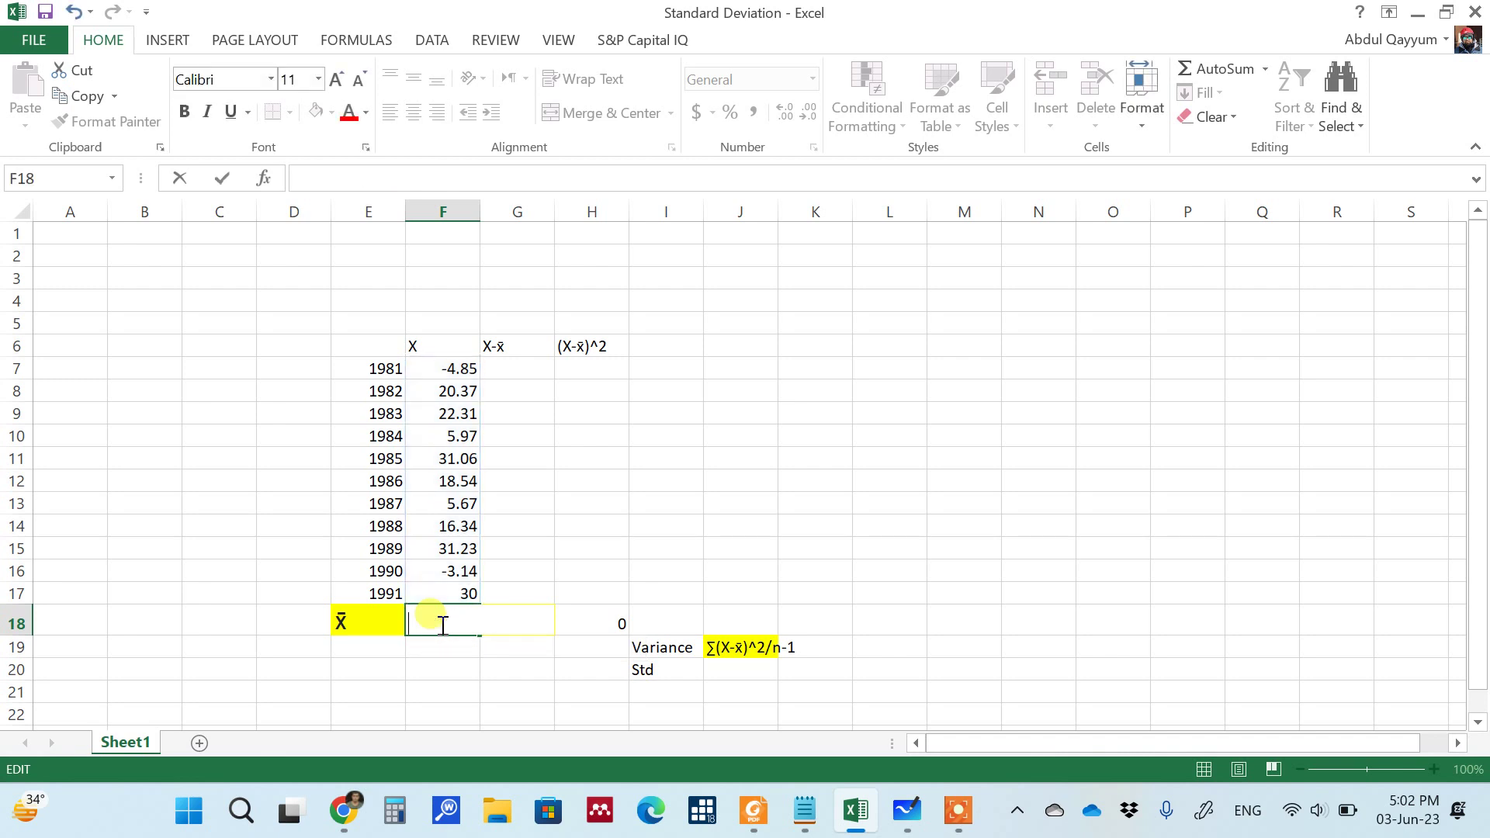
{"action": "type", "text": "=a"}
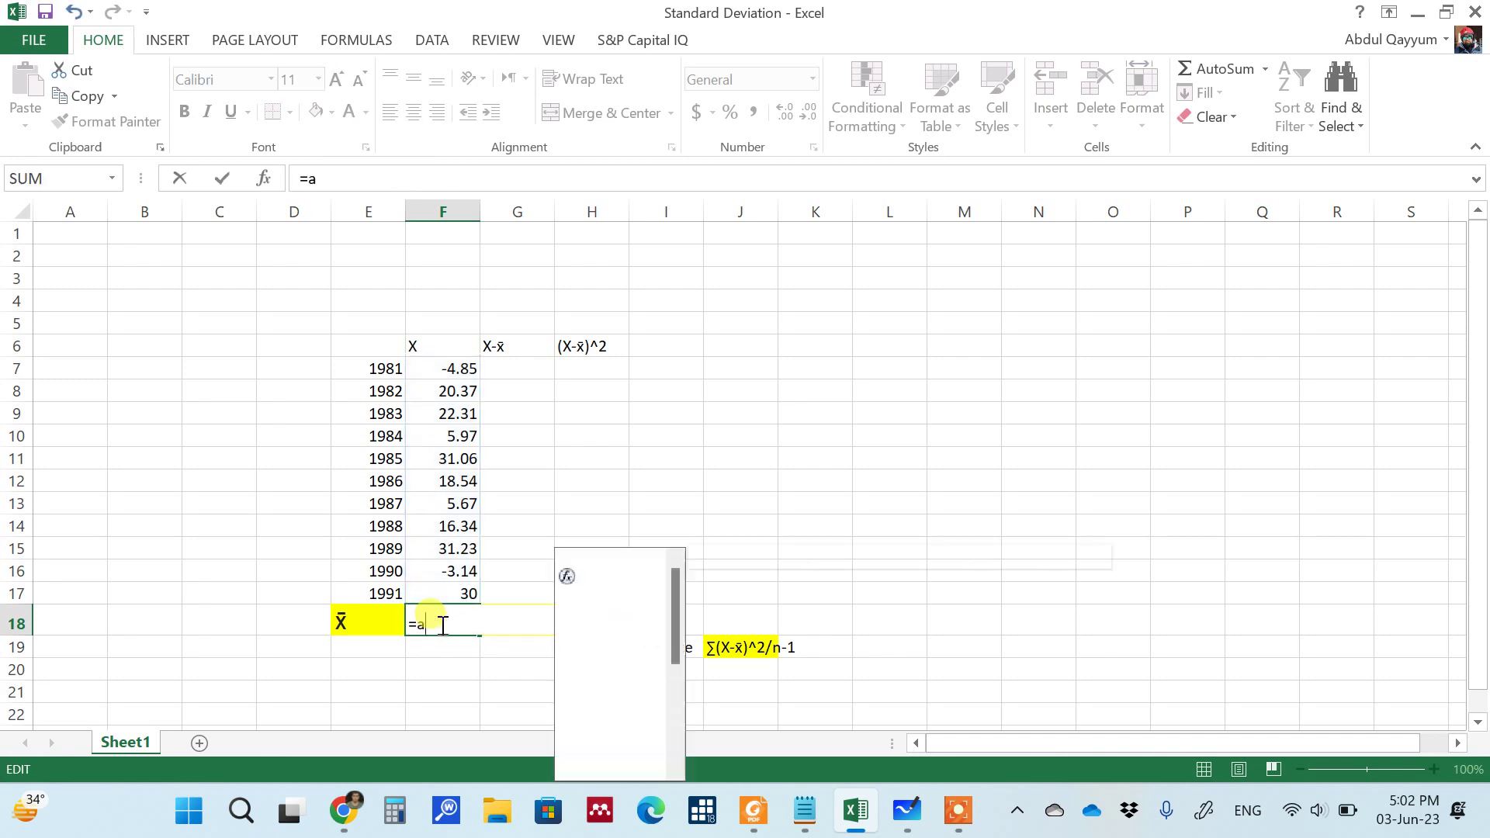
{"action": "type", "text": "vera"}
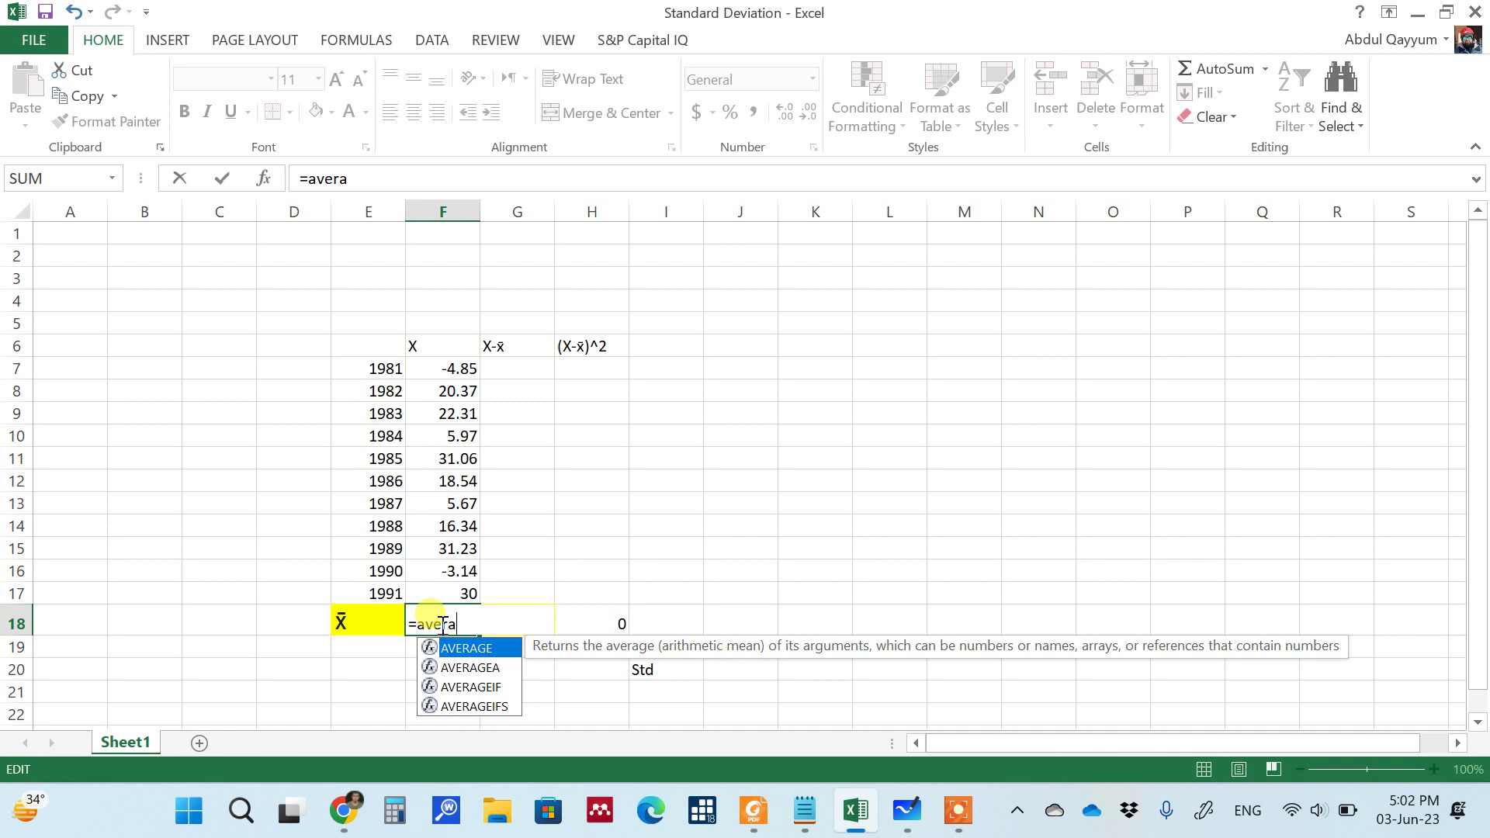
{"action": "key", "text": "BackSpace"}
{"action": "key", "text": "BackSpace"}
{"action": "key", "text": "BackSpace"}
{"action": "key", "text": "BackSpace"}
{"action": "key", "text": "BackSpace"}
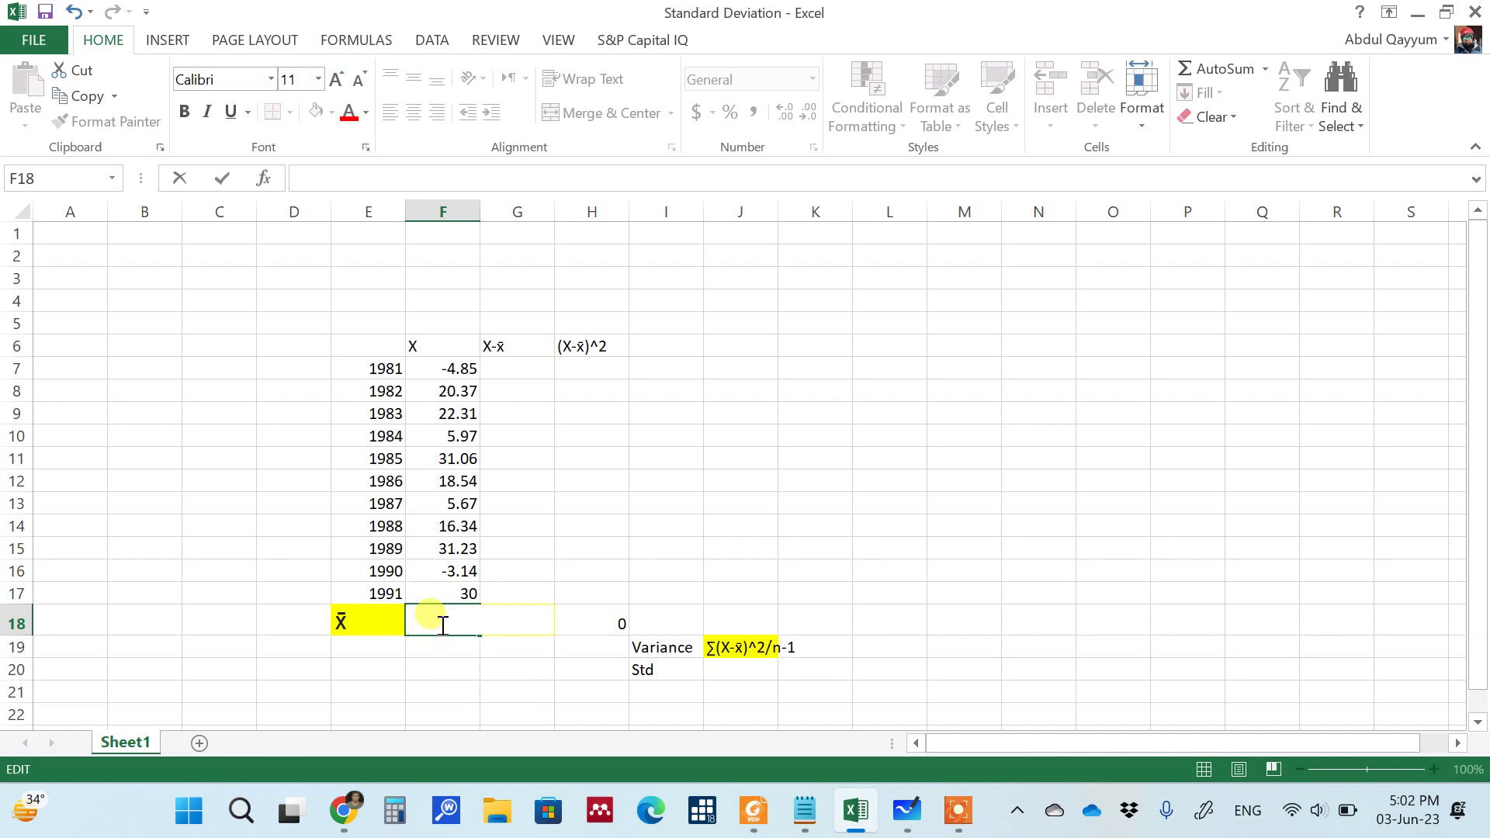
- Calculate the sample standard deviation of the 1981–1991 returns in E23 with =STDEV.S(F7:F17), leaving F18 empty
{"action": "key", "text": "Return"}
{"action": "scroll", "coordinate": [392, 701], "scroll_direction": "down", "scroll_amount": 1}
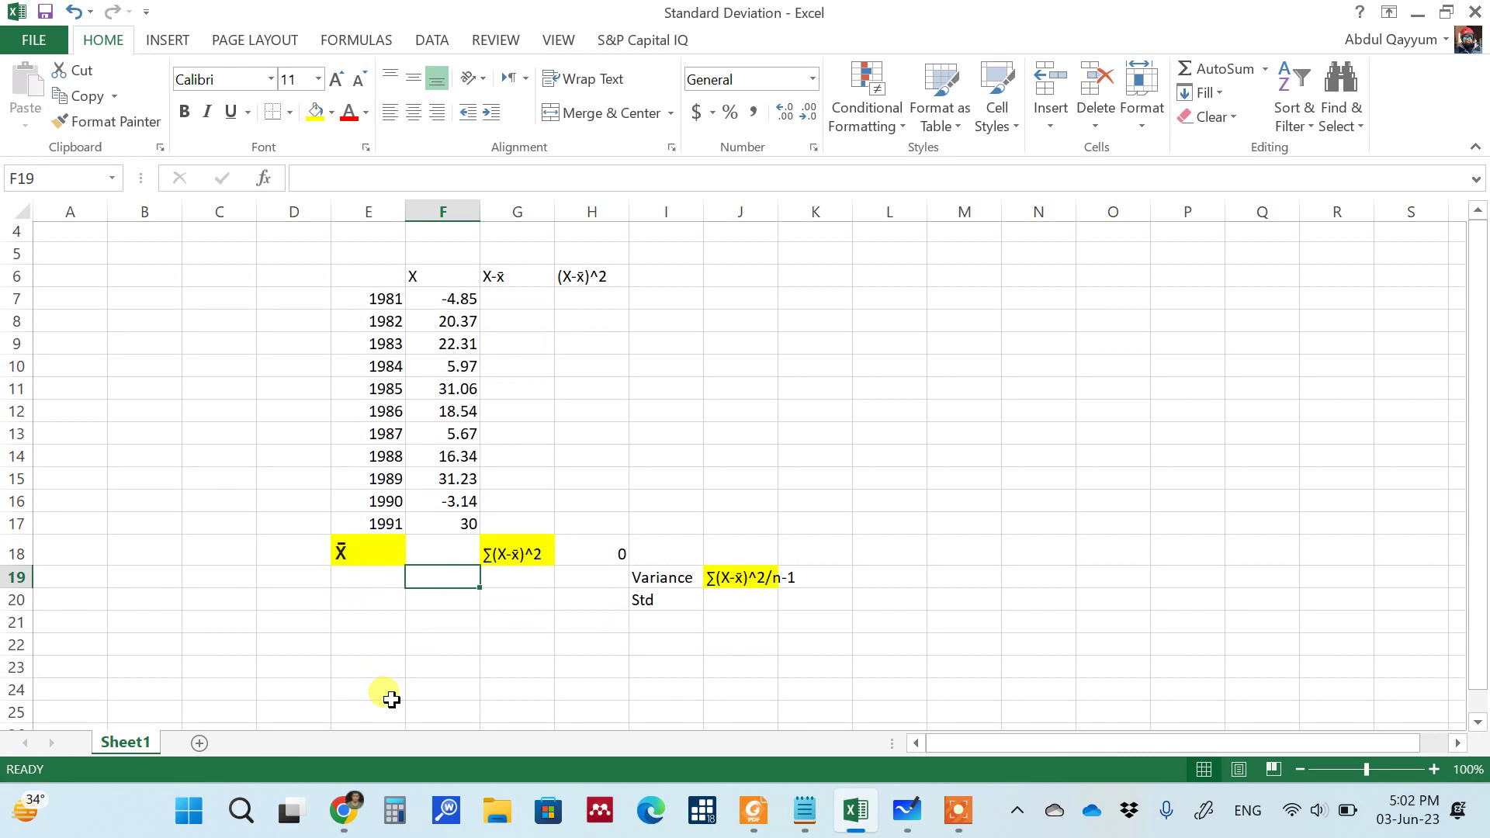
{"action": "left_click", "coordinate": [368, 669]}
{"action": "type", "text": "=std"}
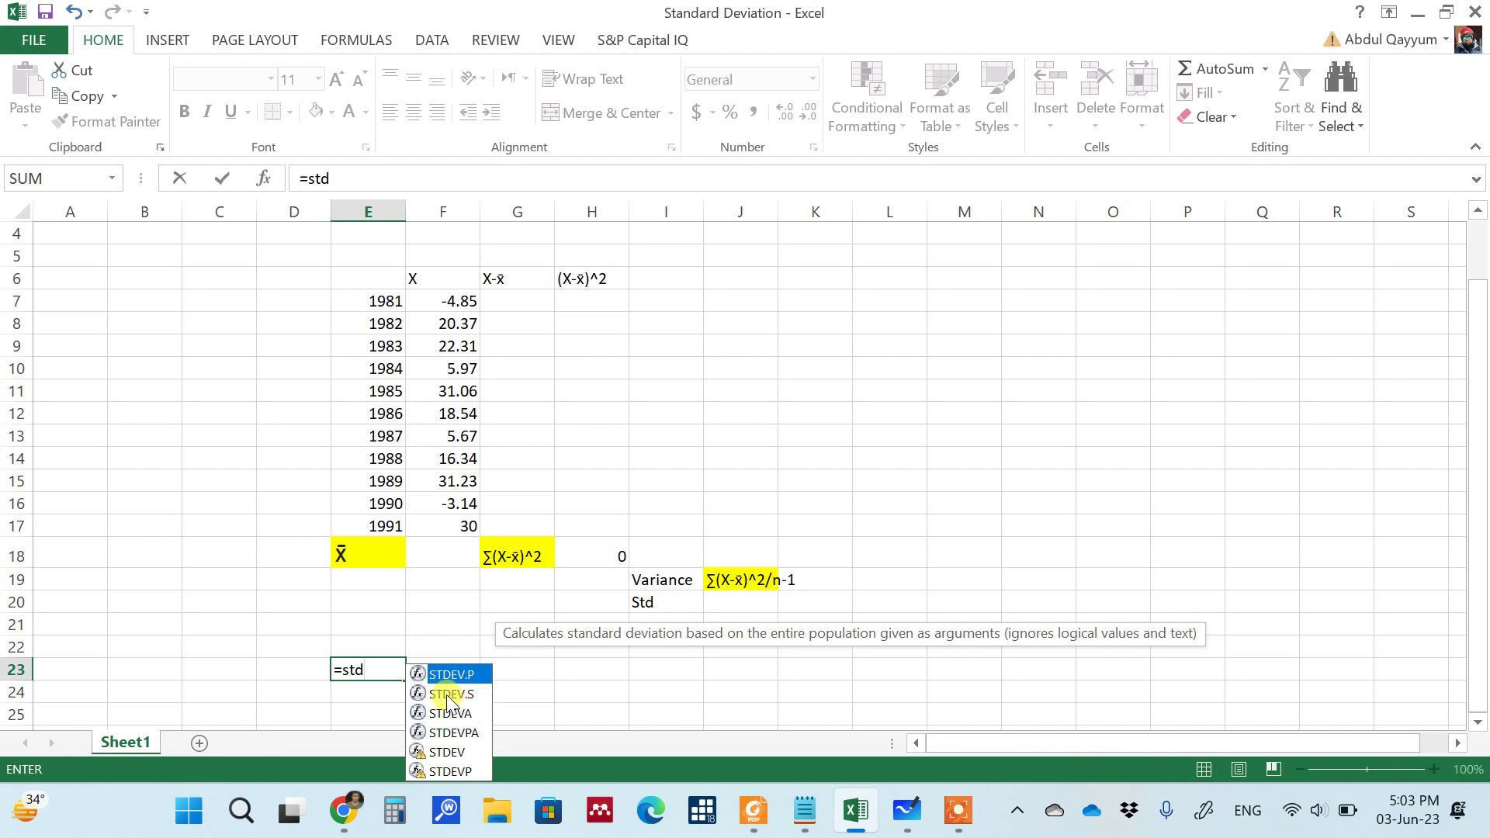
{"action": "double_click", "coordinate": [450, 694]}
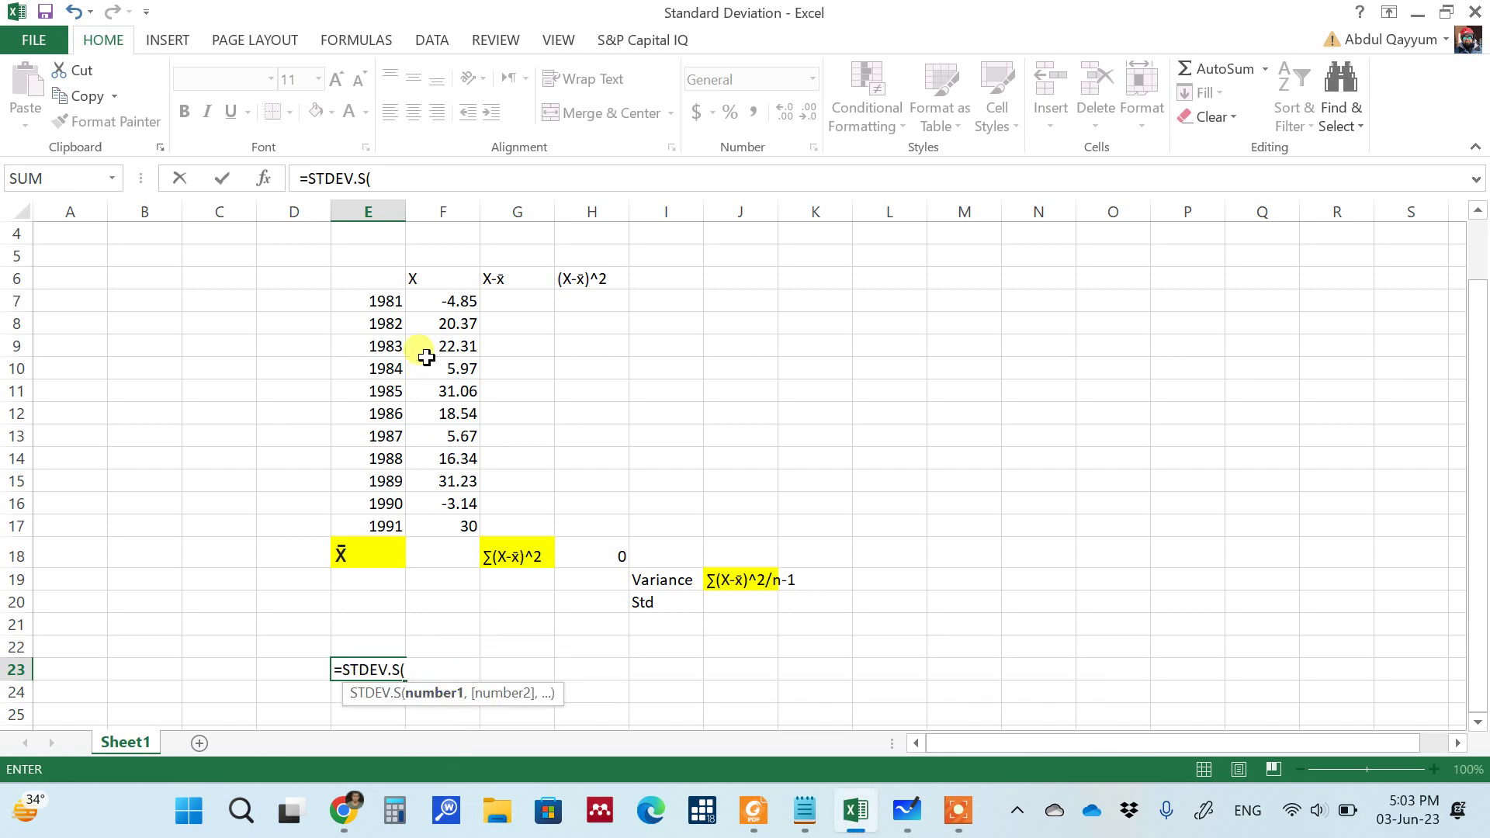
{"action": "left_click_drag", "start_coordinate": [454, 302], "coordinate": [458, 528]}
{"action": "type", "text": ")"}
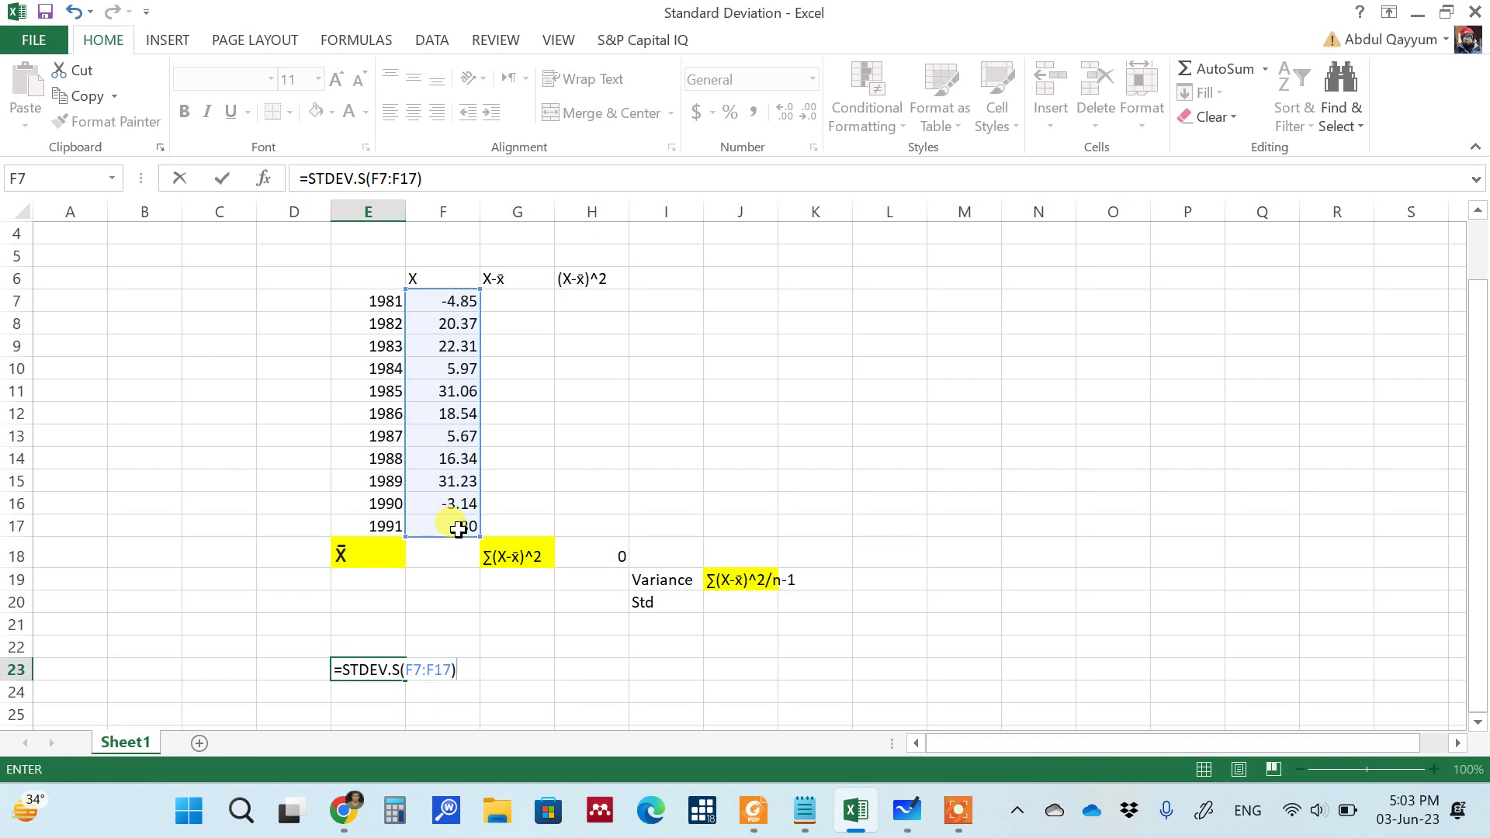
{"action": "key", "text": "Return"}
- Label the standard deviation result by entering S.D in the adjacent cell D23
{"action": "left_click", "coordinate": [296, 668]}
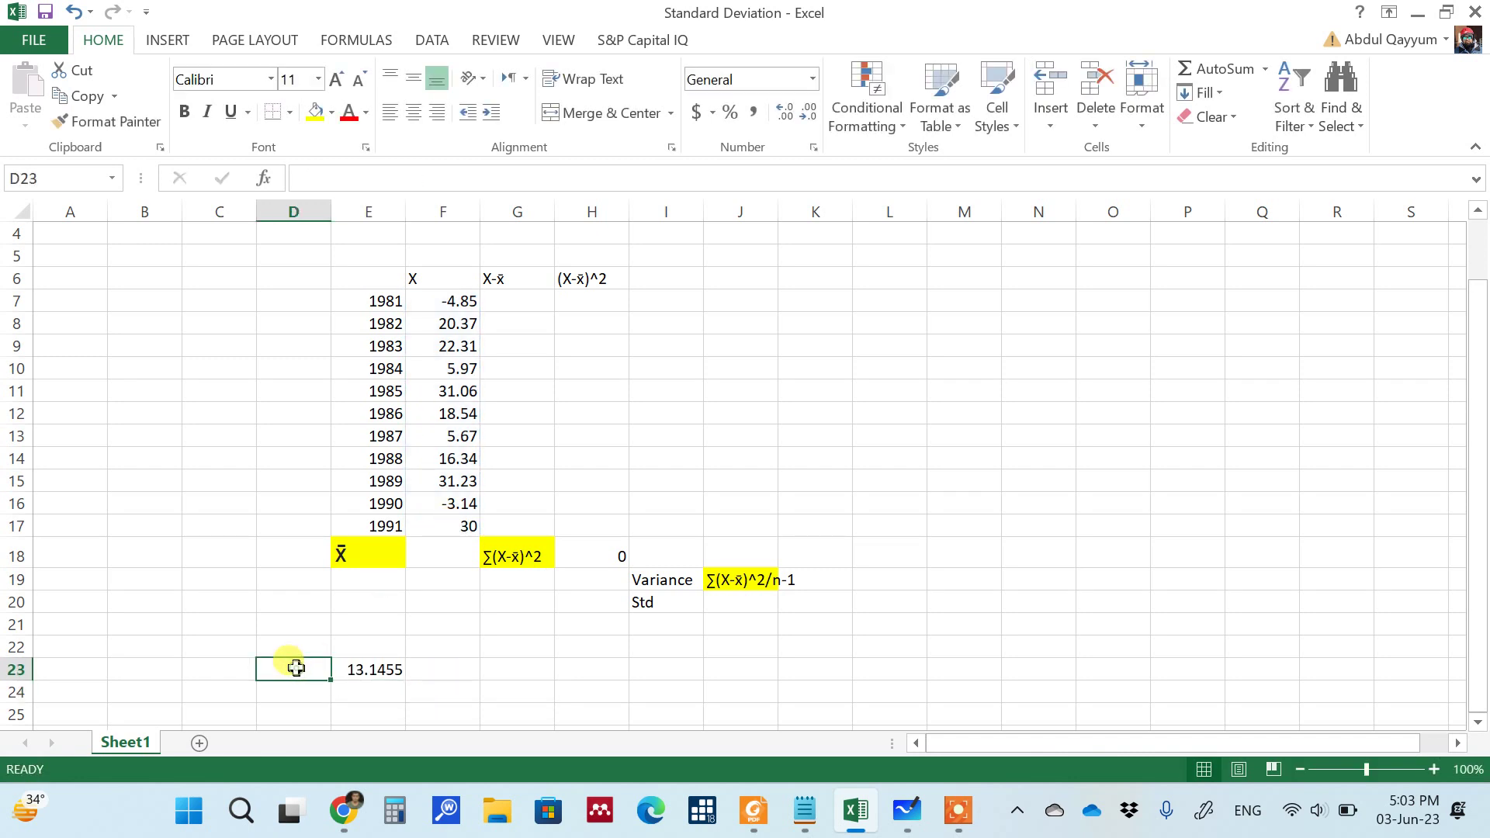
{"action": "type", "text": "S.D"}
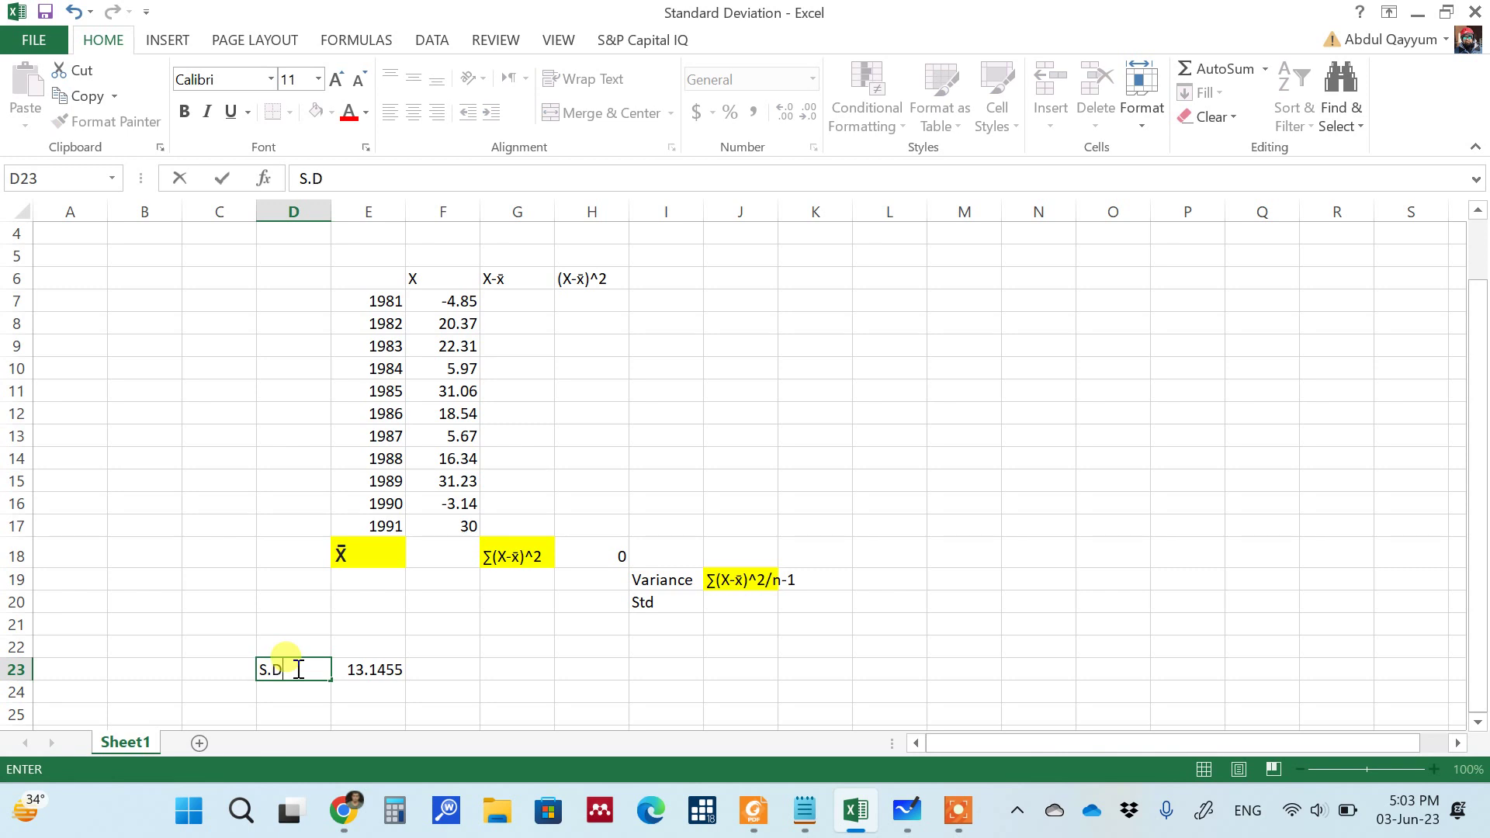
{"action": "key", "text": "Return"}
- Select the mean cell F18, review the handwritten S.D formula in Microsoft Whiteboard, and return to the Excel worksheet
{"action": "key", "text": "Up"}
{"action": "key", "text": "Up"}
{"action": "key", "text": "Up"}
{"action": "key", "text": "Up"}
{"action": "key", "text": "Up"}
{"action": "key", "text": "Up"}
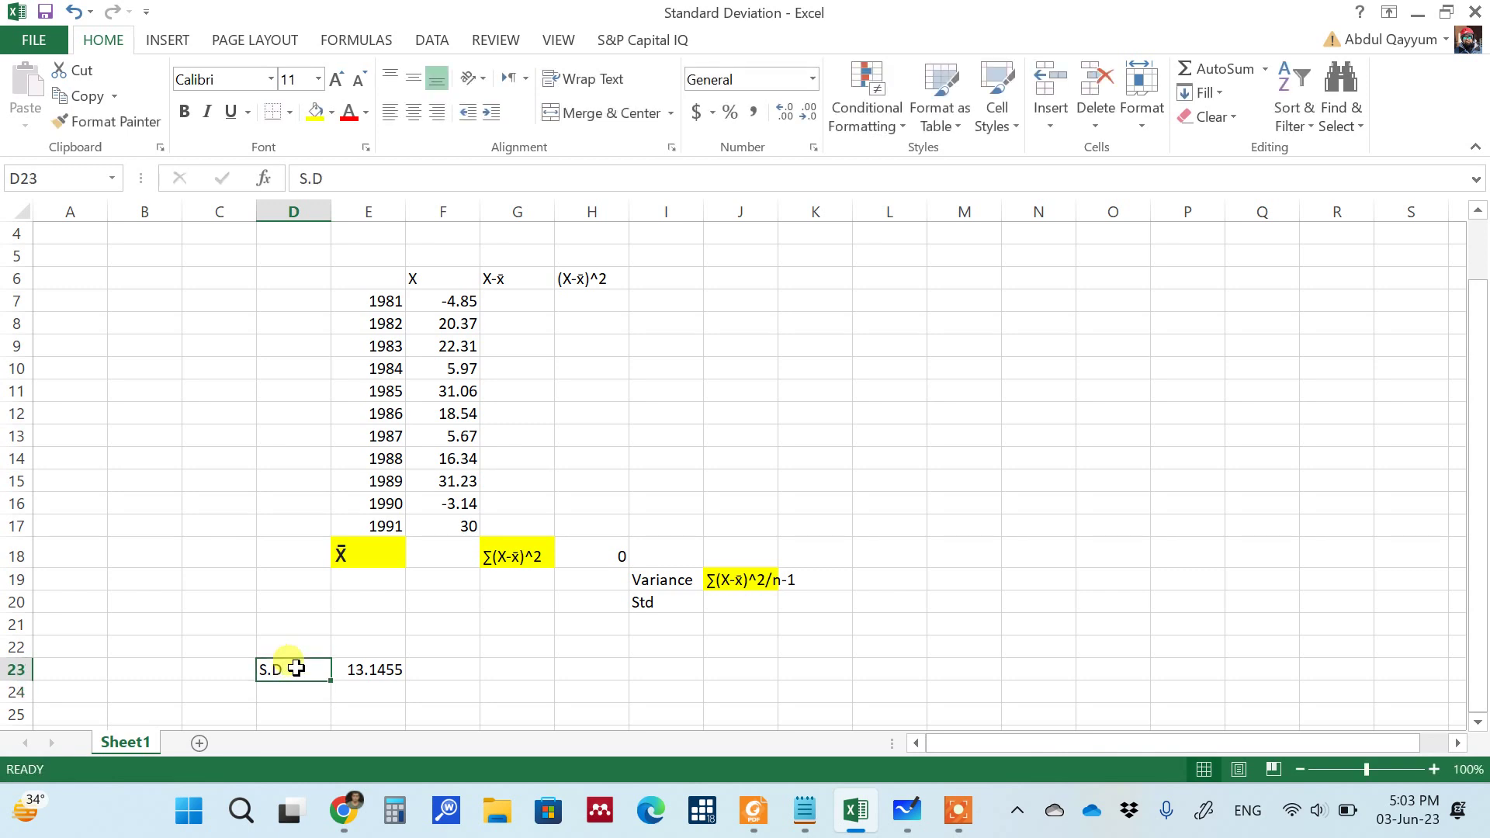
{"action": "key", "text": "Right"}
{"action": "key", "text": "Right"}
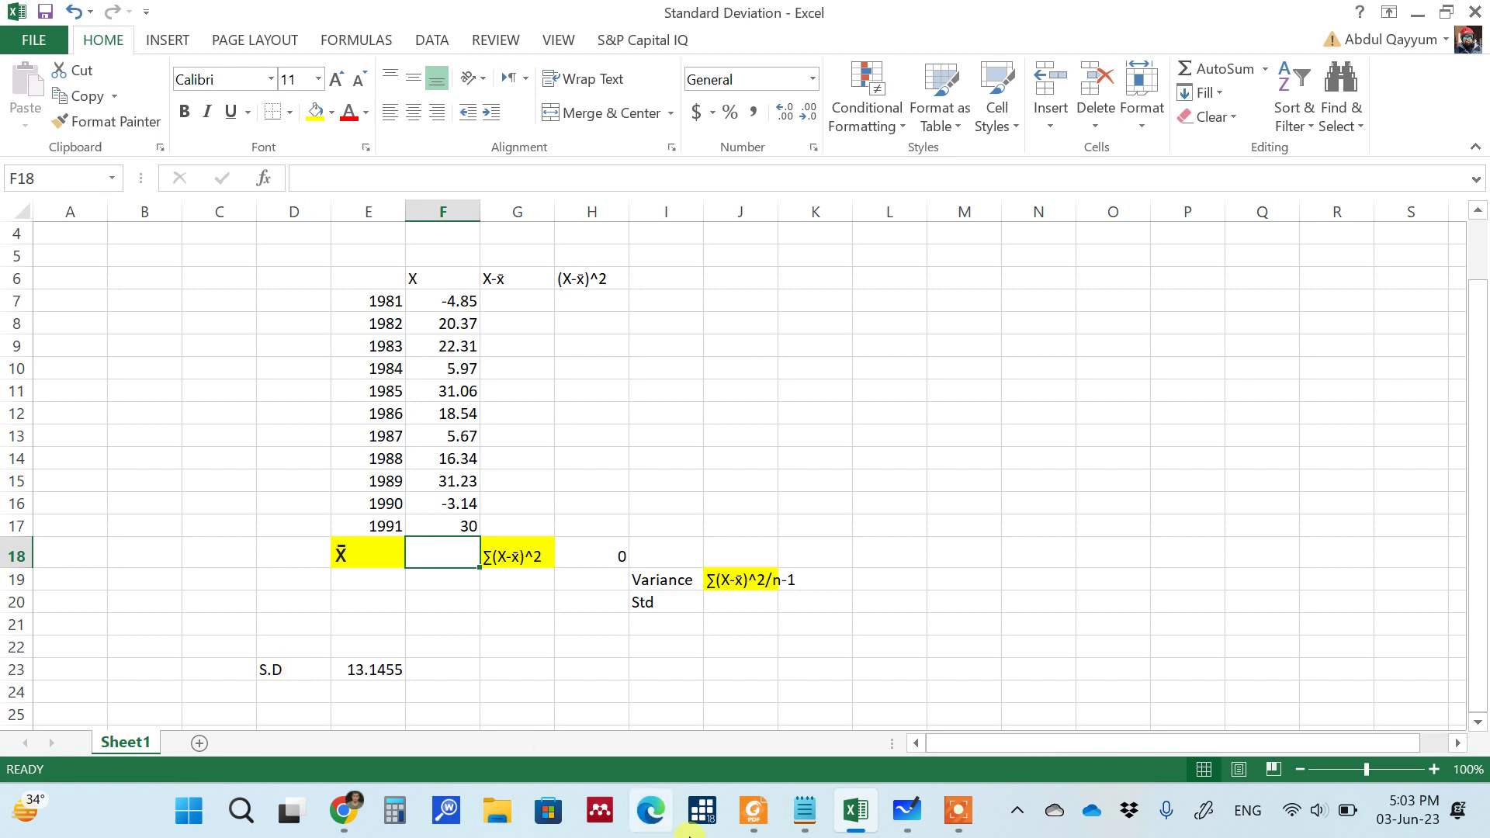
{"action": "left_click", "coordinate": [910, 814]}
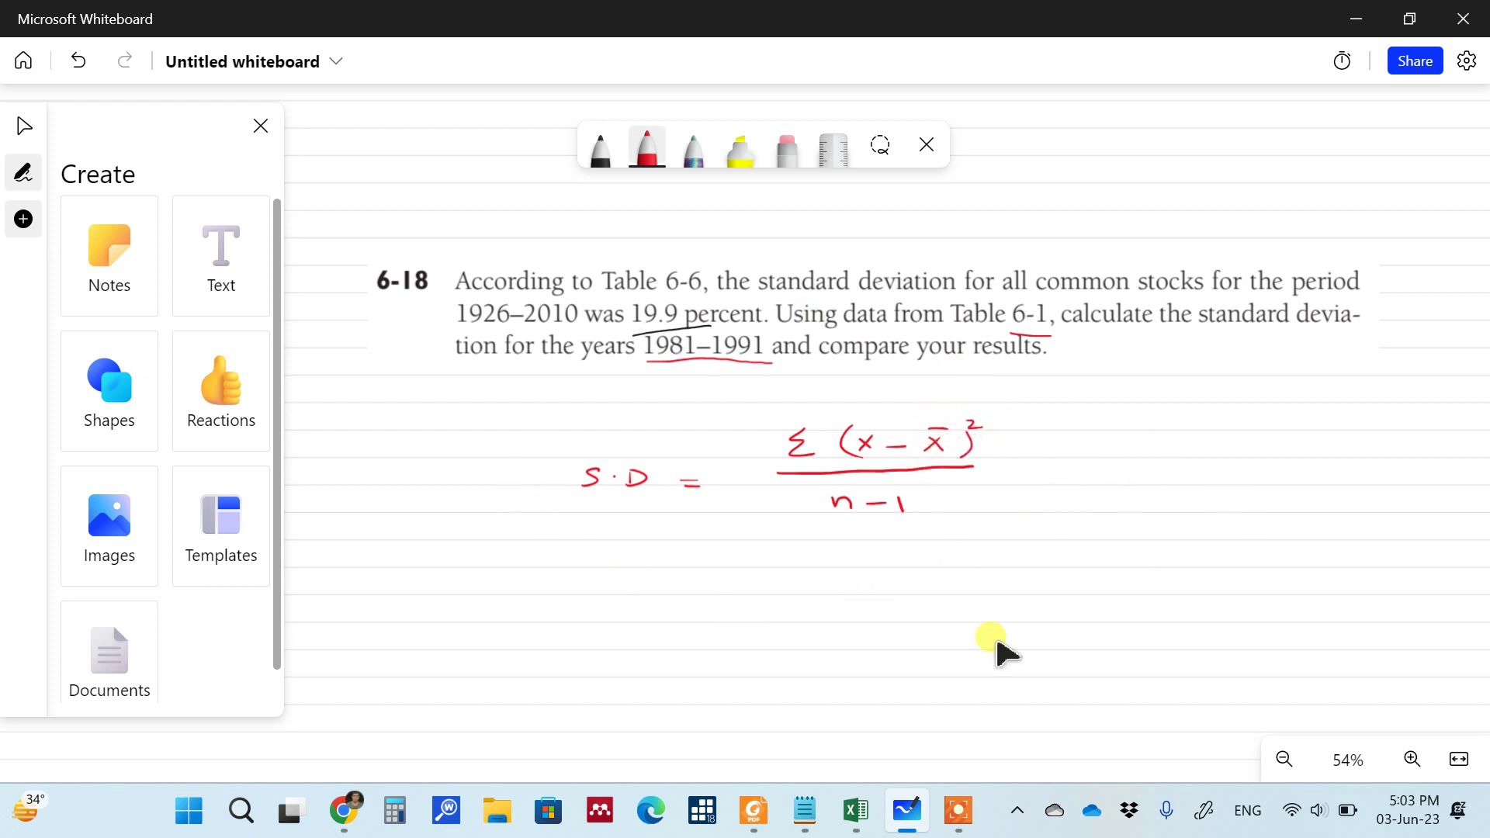
{"action": "mouse_move", "coordinate": [957, 807]}
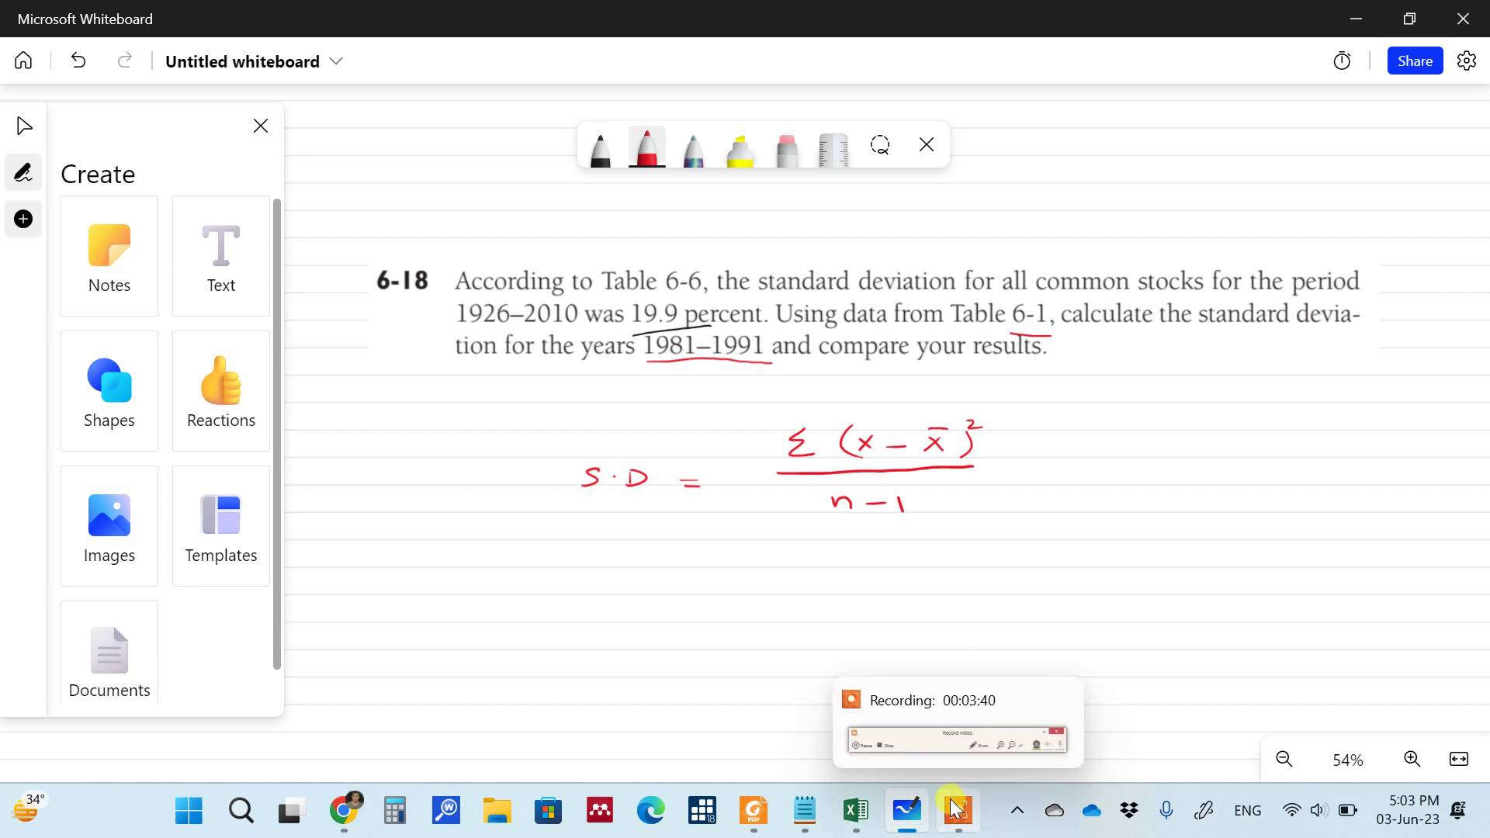
{"action": "left_click", "coordinate": [853, 813]}
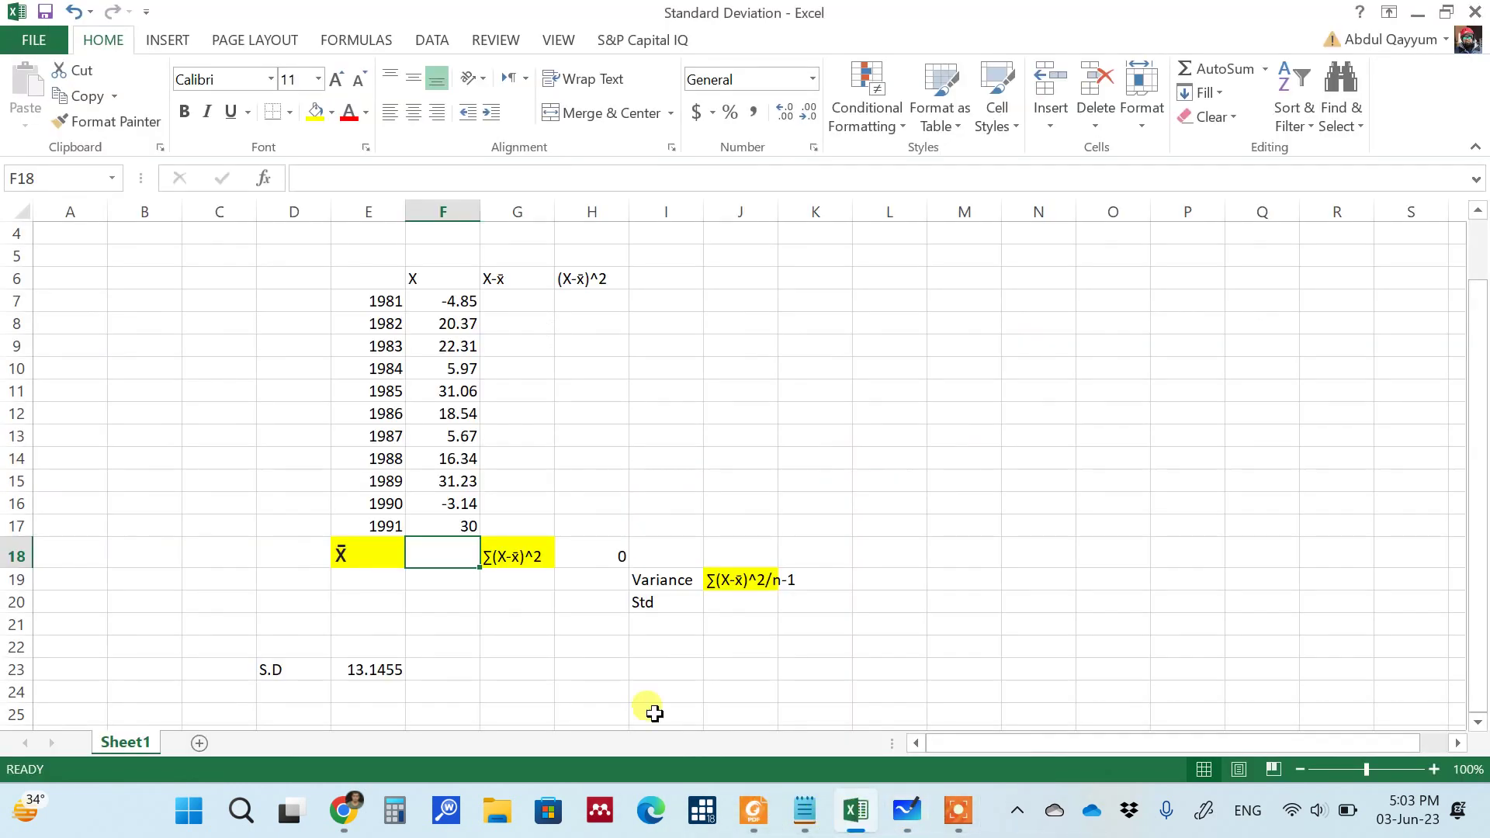
- Calculate the mean of the yearly returns in F18 with =AVERAGE(F7:F17)
{"action": "double_click", "coordinate": [435, 555]}
{"action": "type", "text": "=average"}
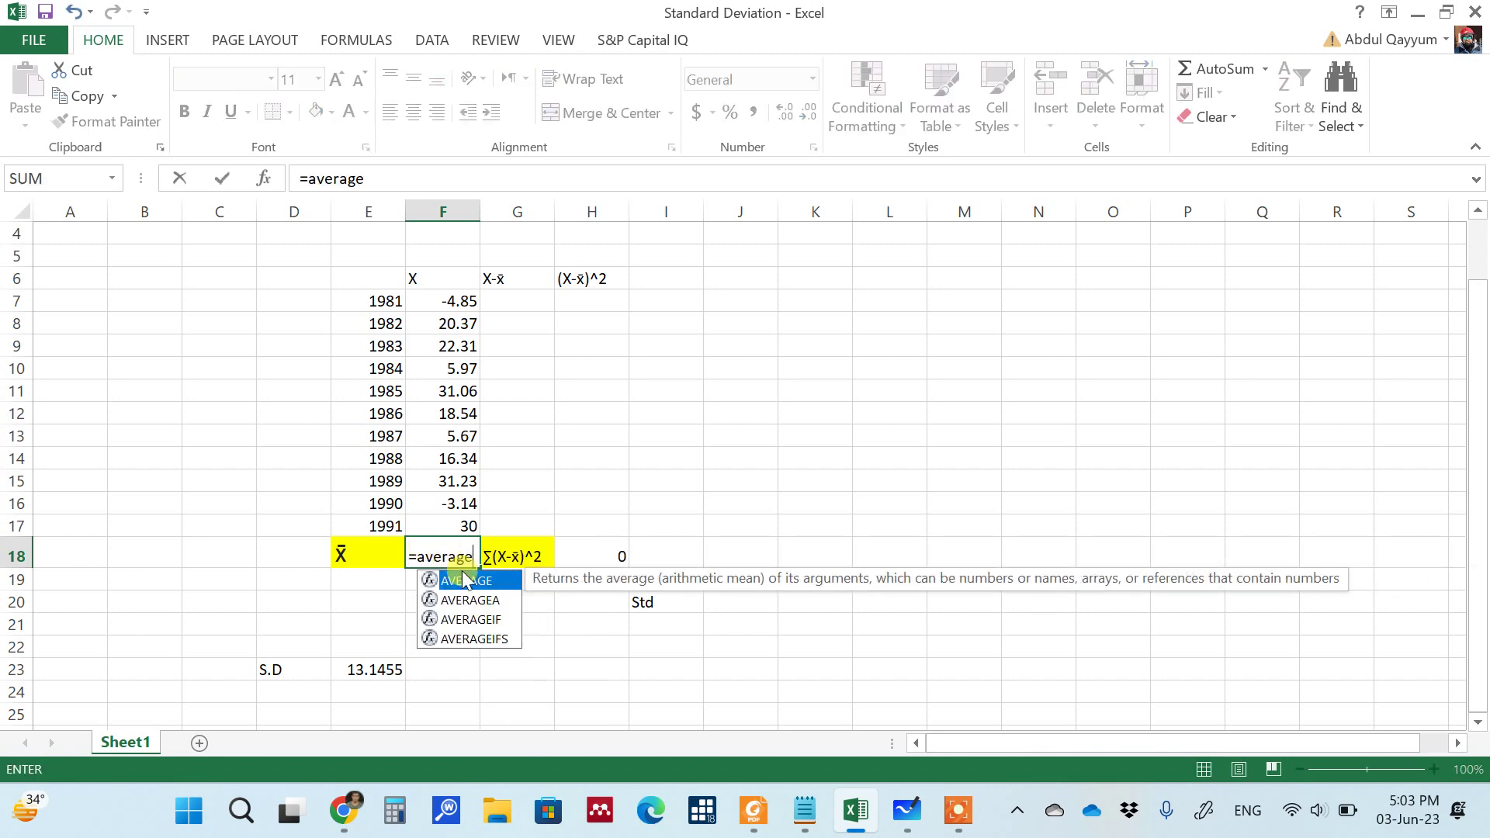
{"action": "double_click", "coordinate": [464, 582]}
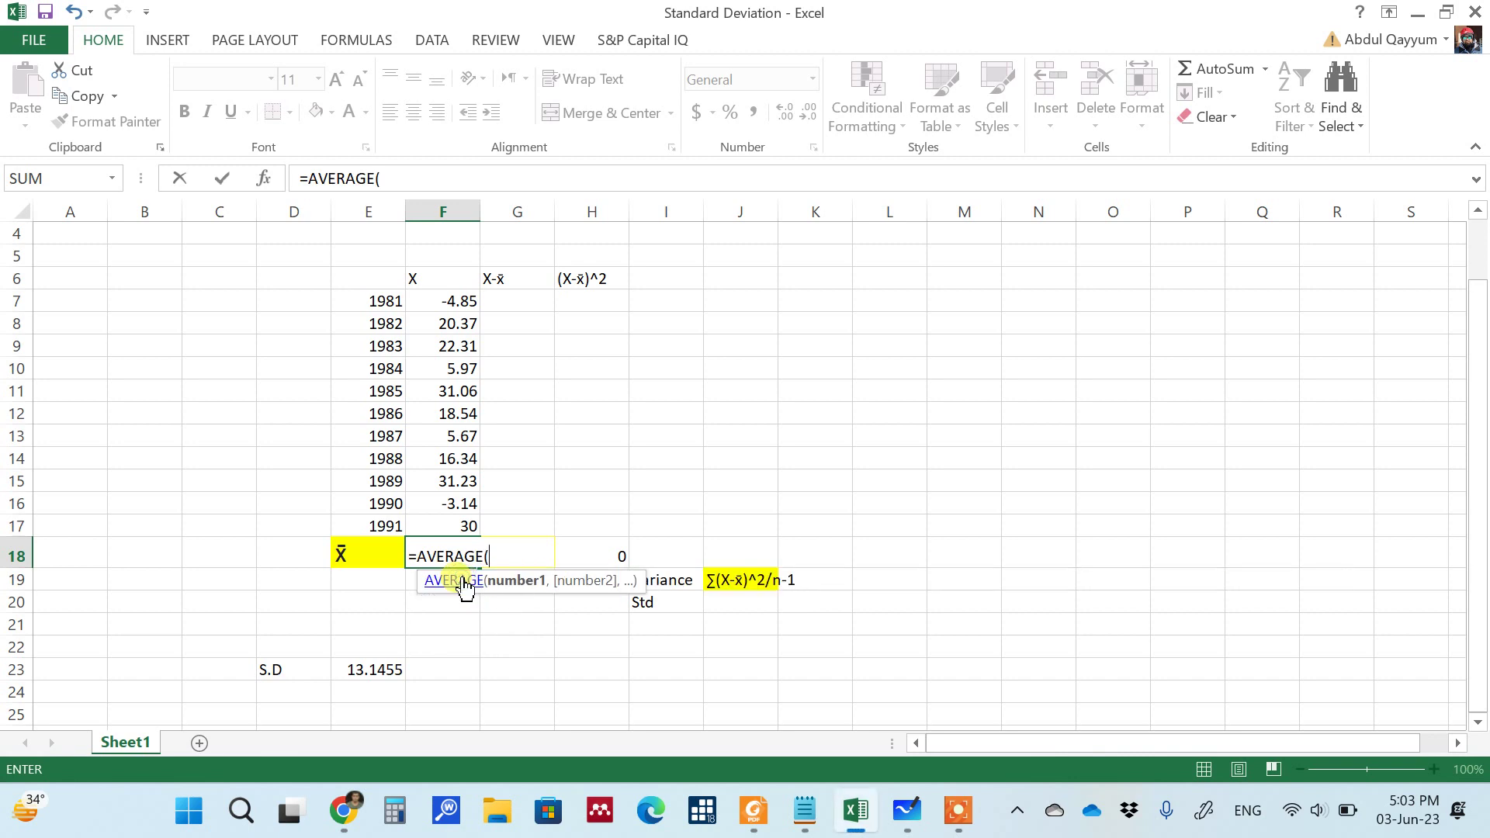
{"action": "left_click", "coordinate": [447, 303]}
{"action": "left_click_drag", "start_coordinate": [458, 448], "coordinate": [460, 527]}
{"action": "type", "text": ")"}
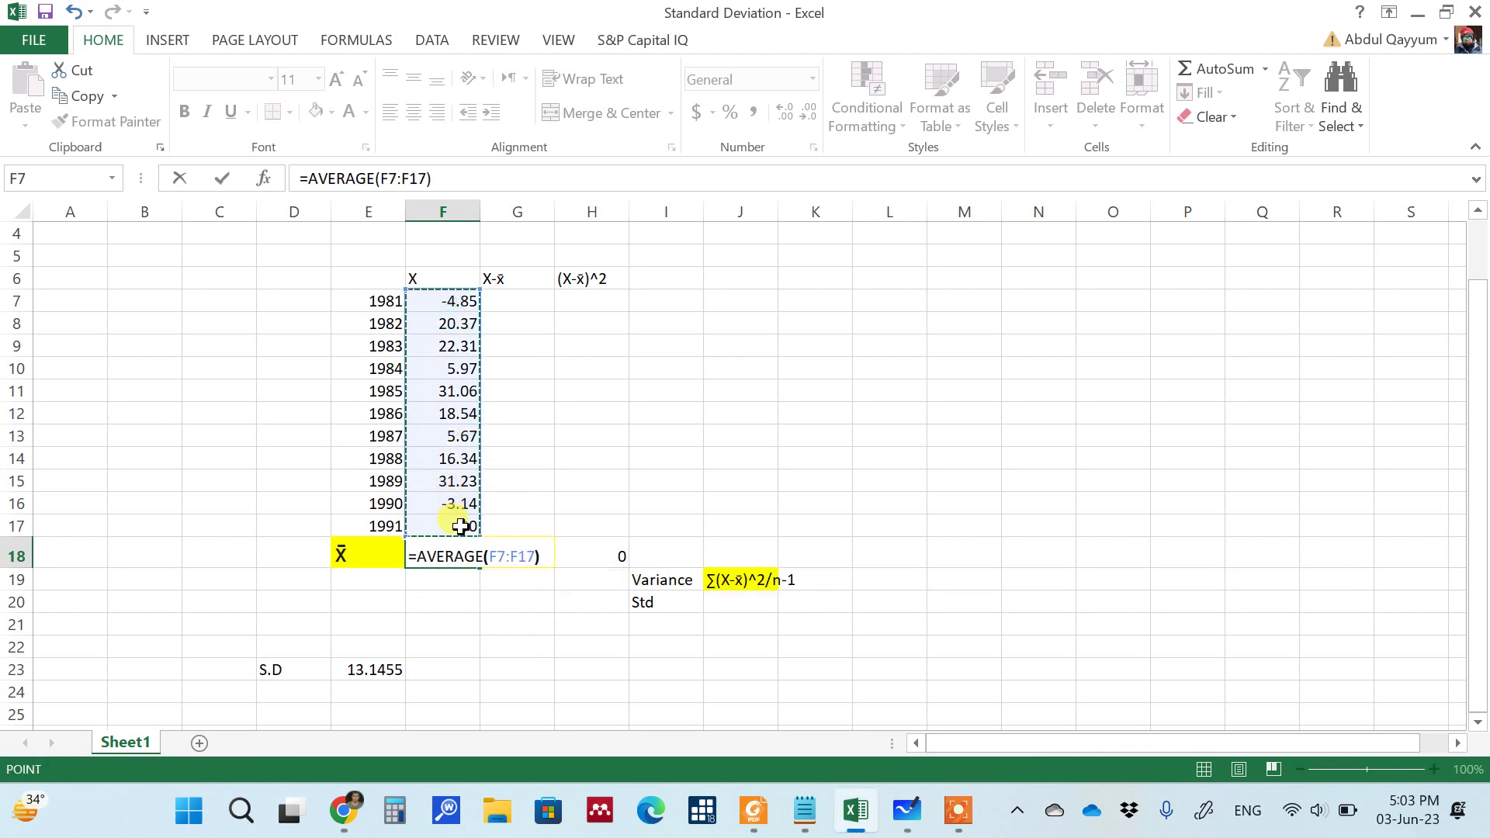
{"action": "key", "text": "Return"}
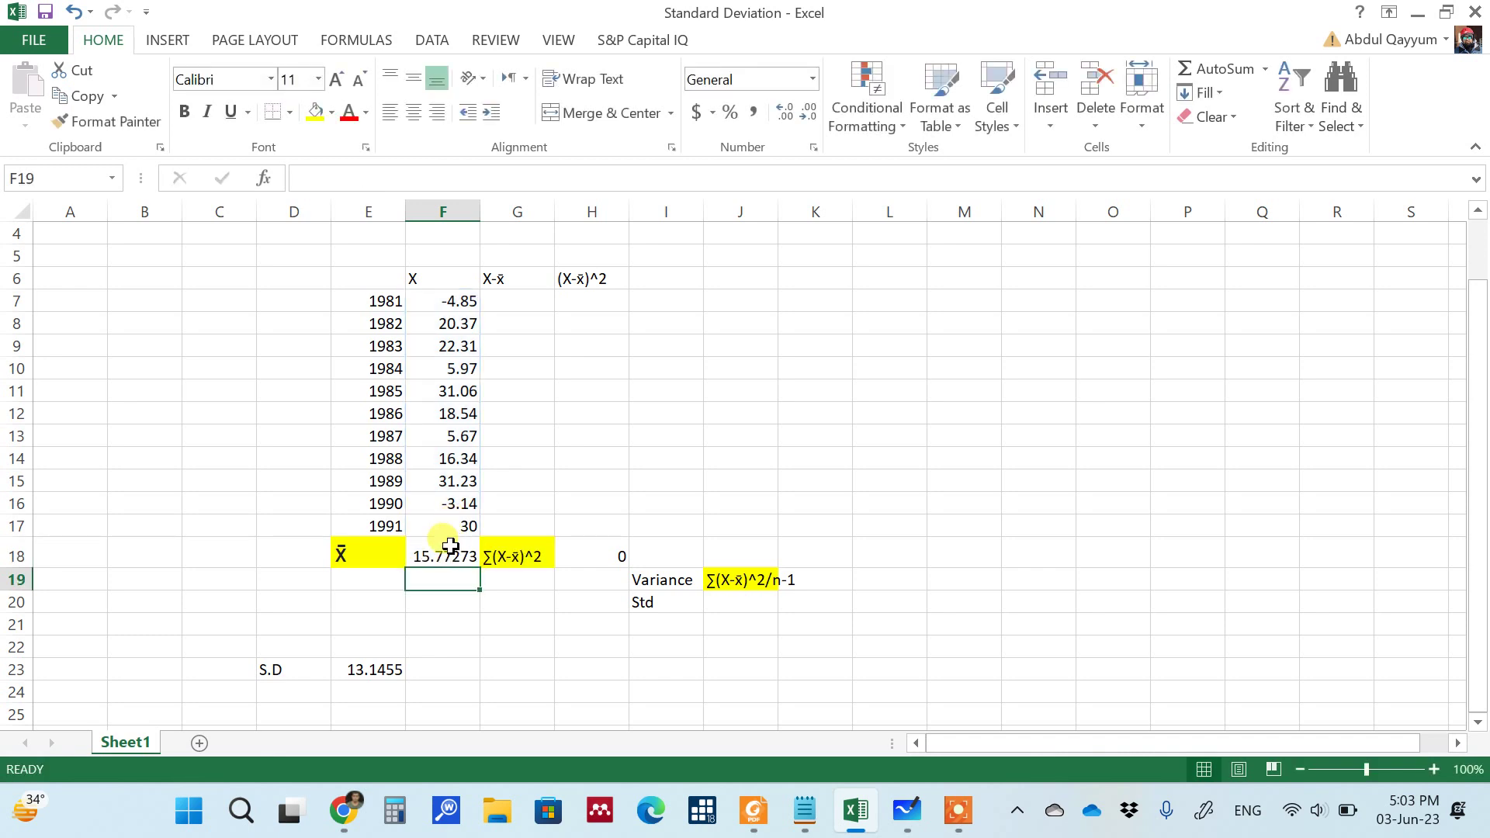
- Enter the 1981 deviation from the mean in G7 as =F7-F18
{"action": "left_click", "coordinate": [518, 307]}
{"action": "type", "text": "="}
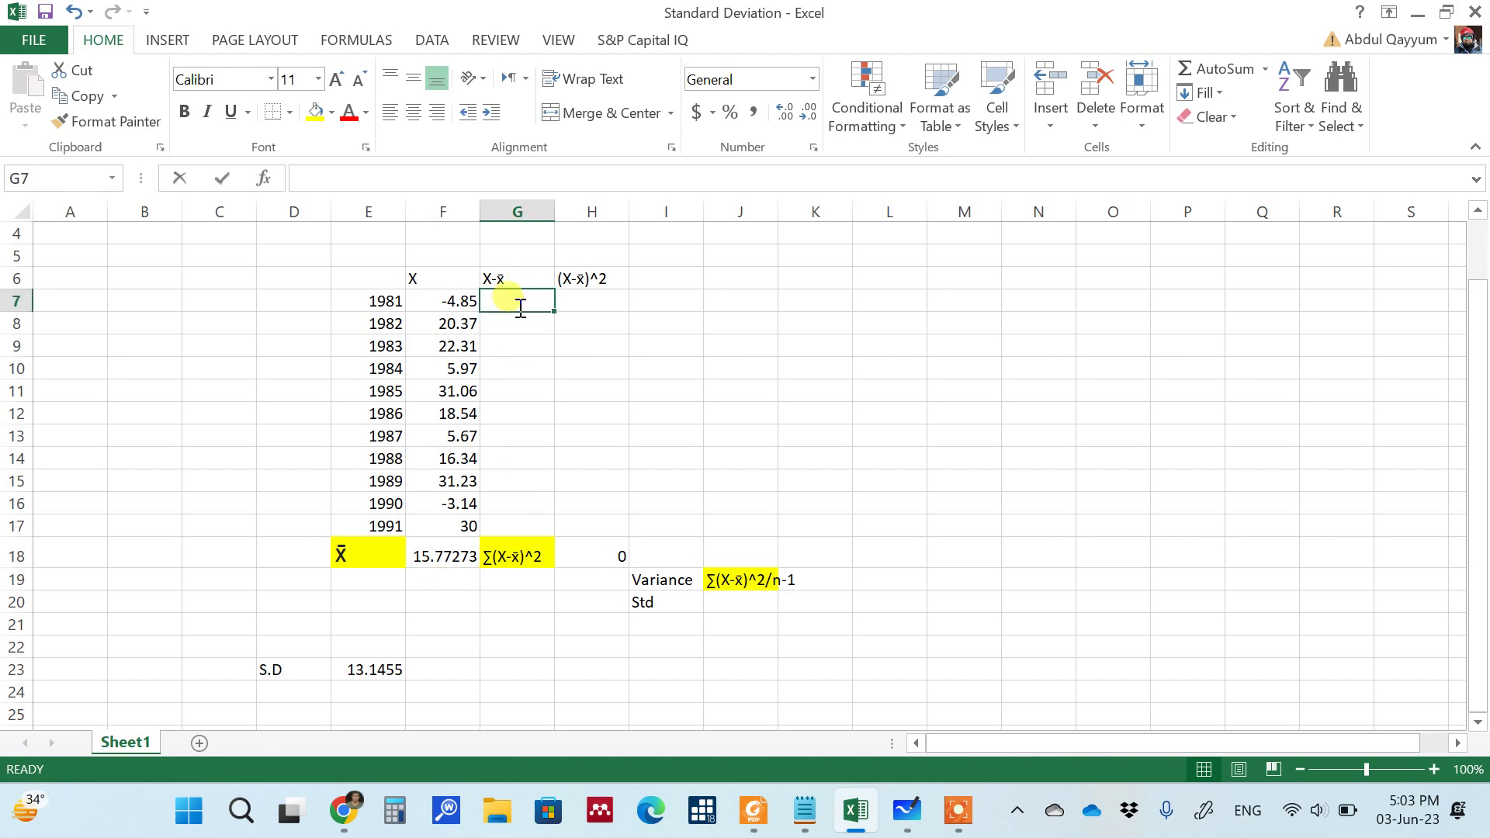
{"action": "left_click", "coordinate": [456, 305]}
{"action": "type", "text": "-"}
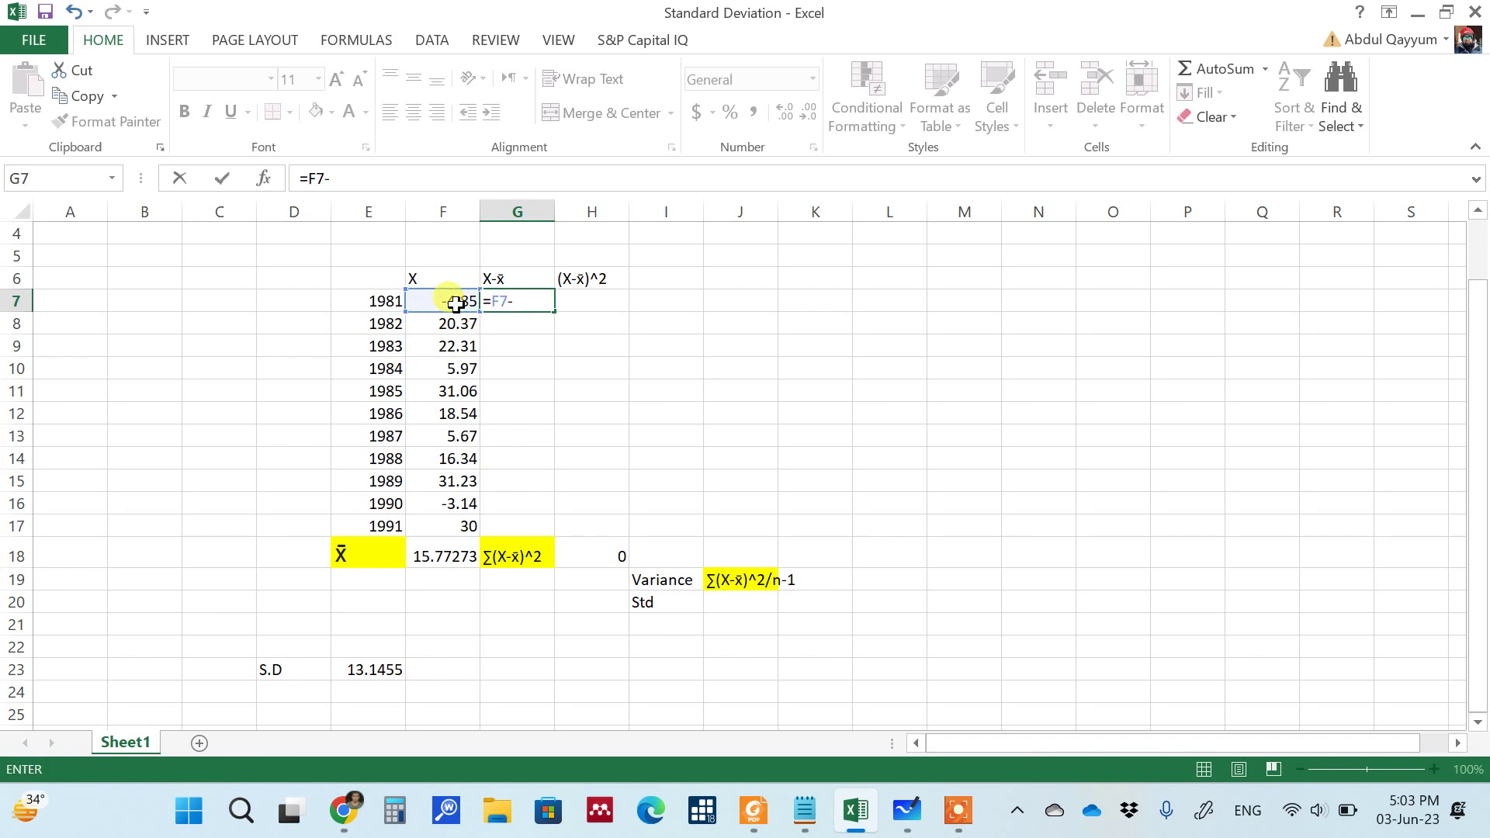
{"action": "left_click", "coordinate": [443, 559]}
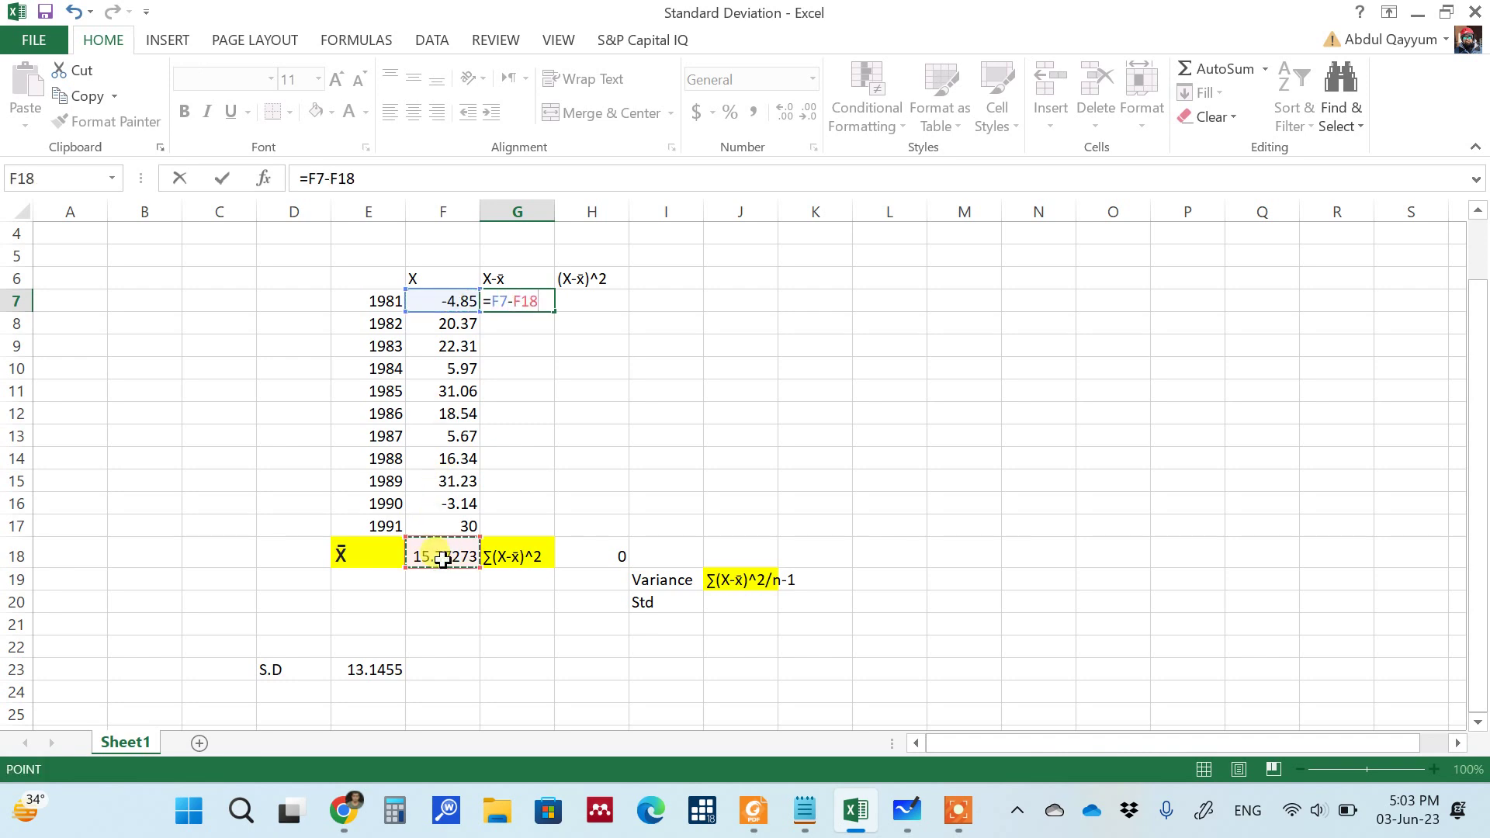
{"action": "key", "text": "Return"}
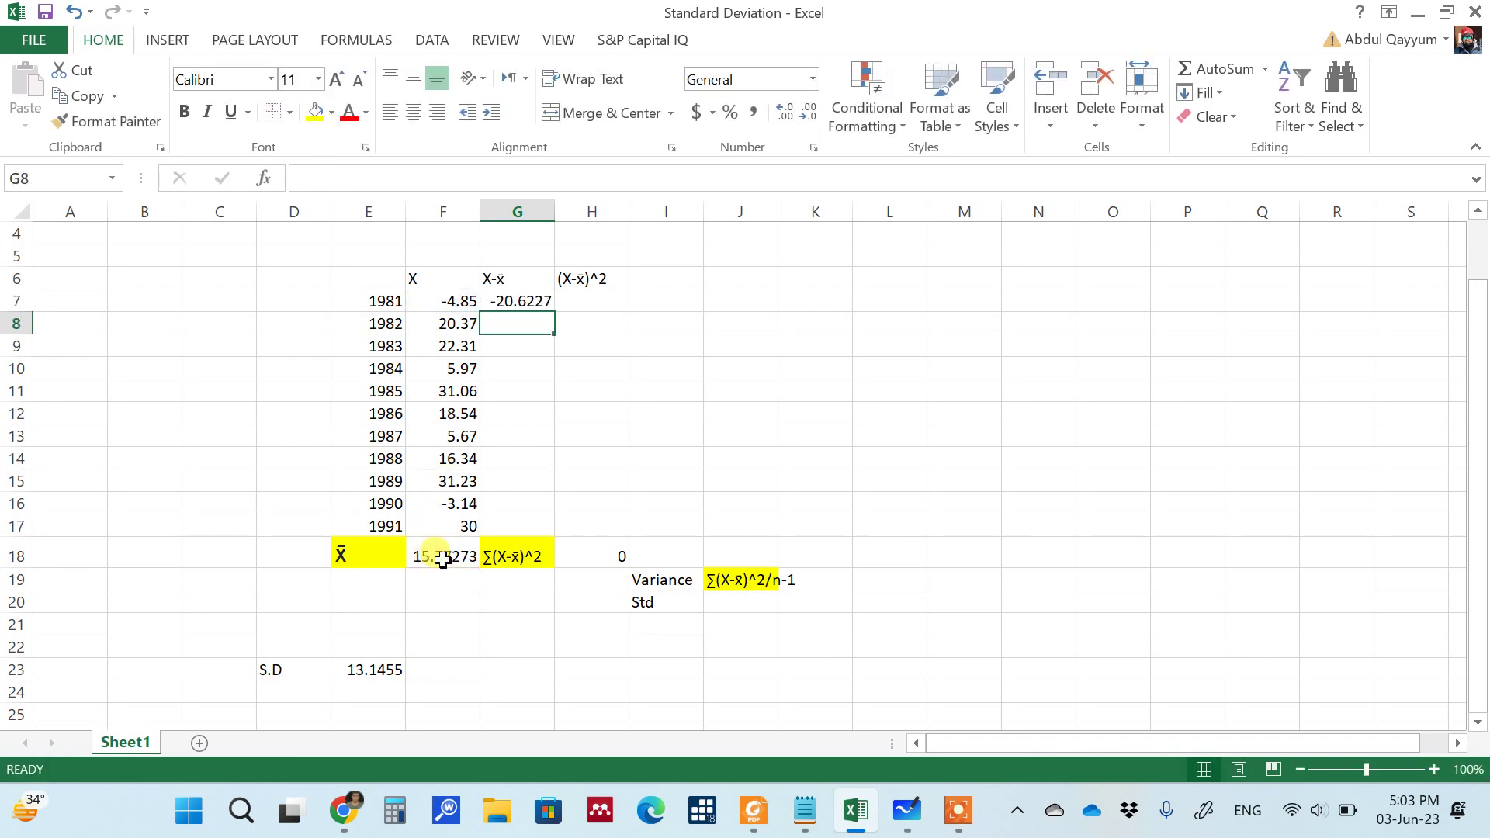
- Make the mean reference in G7 absolute as $F$18 and fill the deviation formula down through G17
{"action": "double_click", "coordinate": [513, 301]}
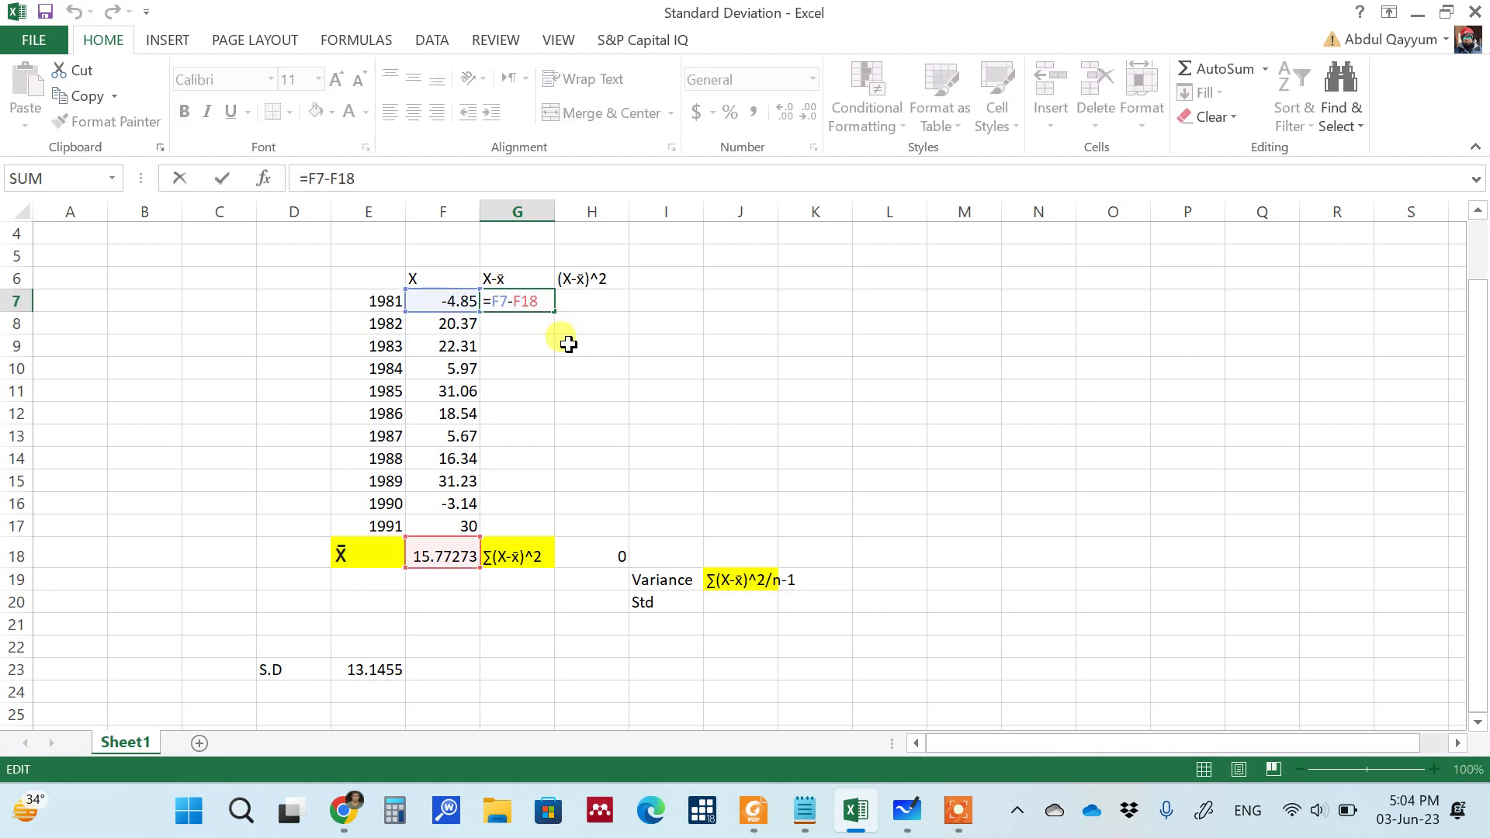
{"action": "type", "text": "$F$"}
{"action": "key", "text": "Return"}
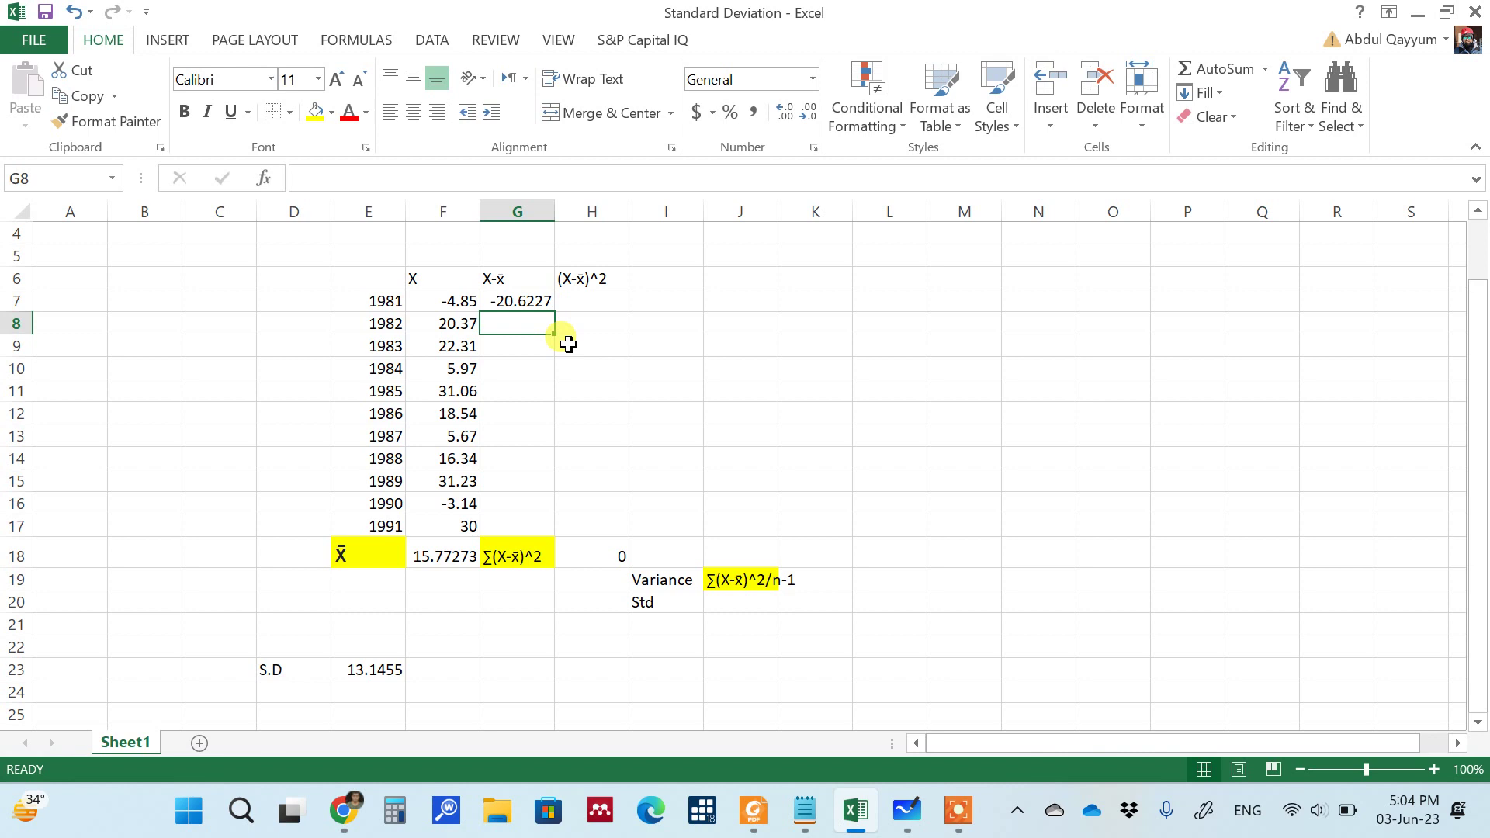
{"action": "left_click", "coordinate": [524, 303]}
{"action": "left_click_drag", "start_coordinate": [555, 312], "coordinate": [546, 541]}
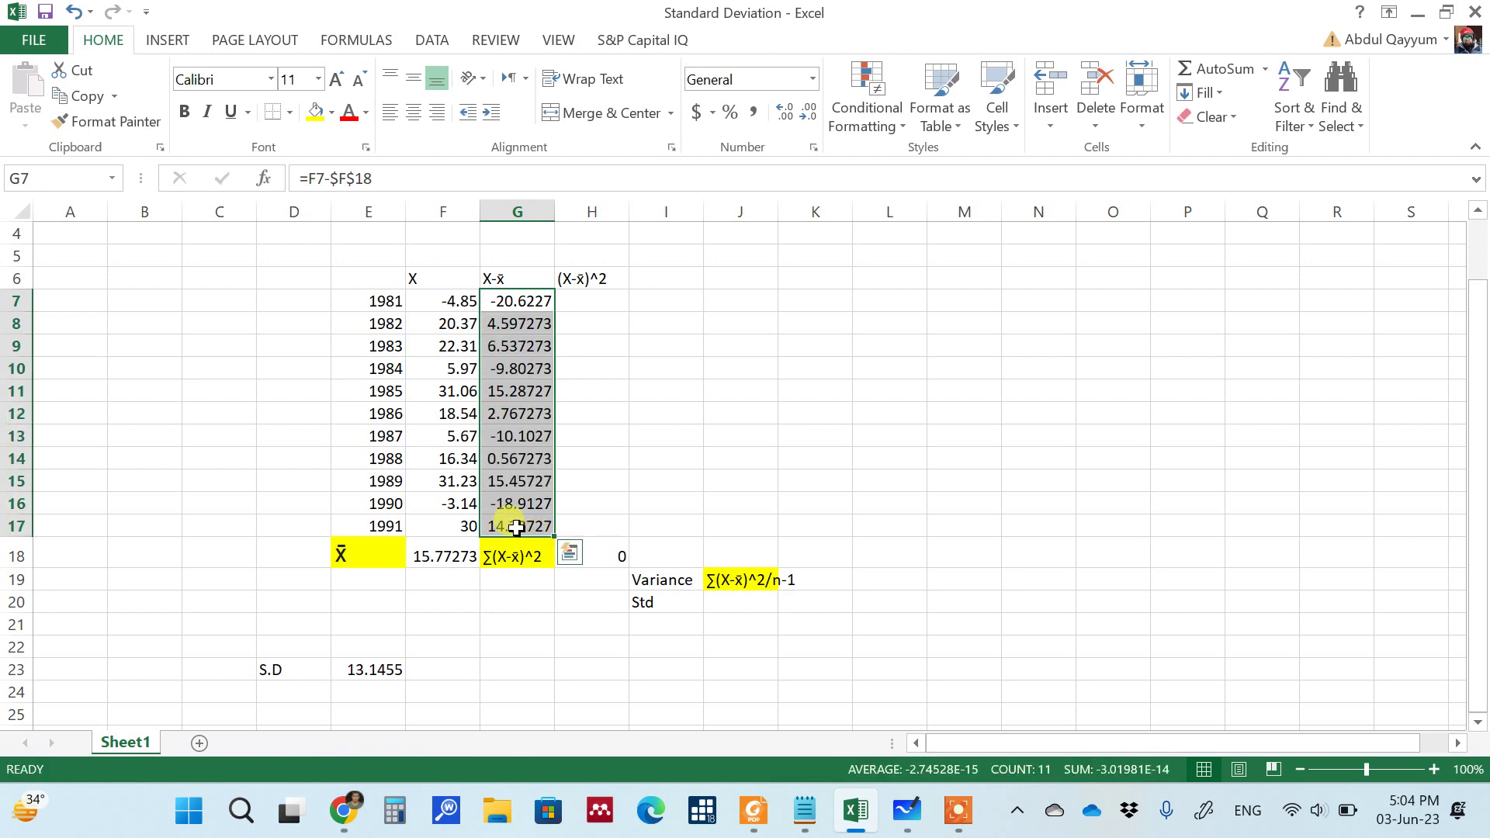
{"action": "double_click", "coordinate": [516, 527]}
{"action": "key", "text": "Return"}
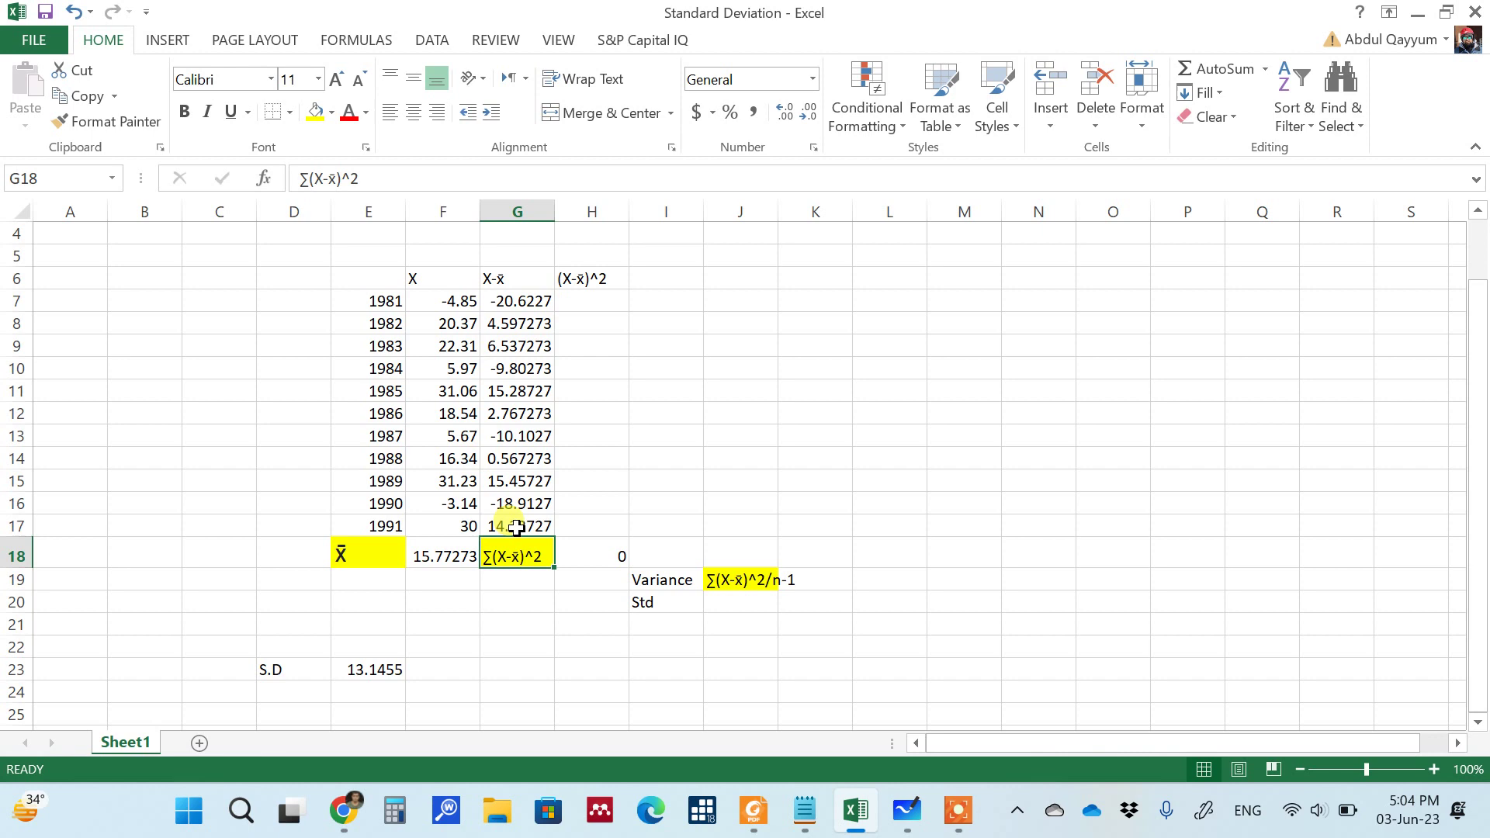
- Square the 1981 deviation in H7 with =G7^2 and fill the formula down through H17
{"action": "left_click", "coordinate": [582, 304]}
{"action": "type", "text": "="}
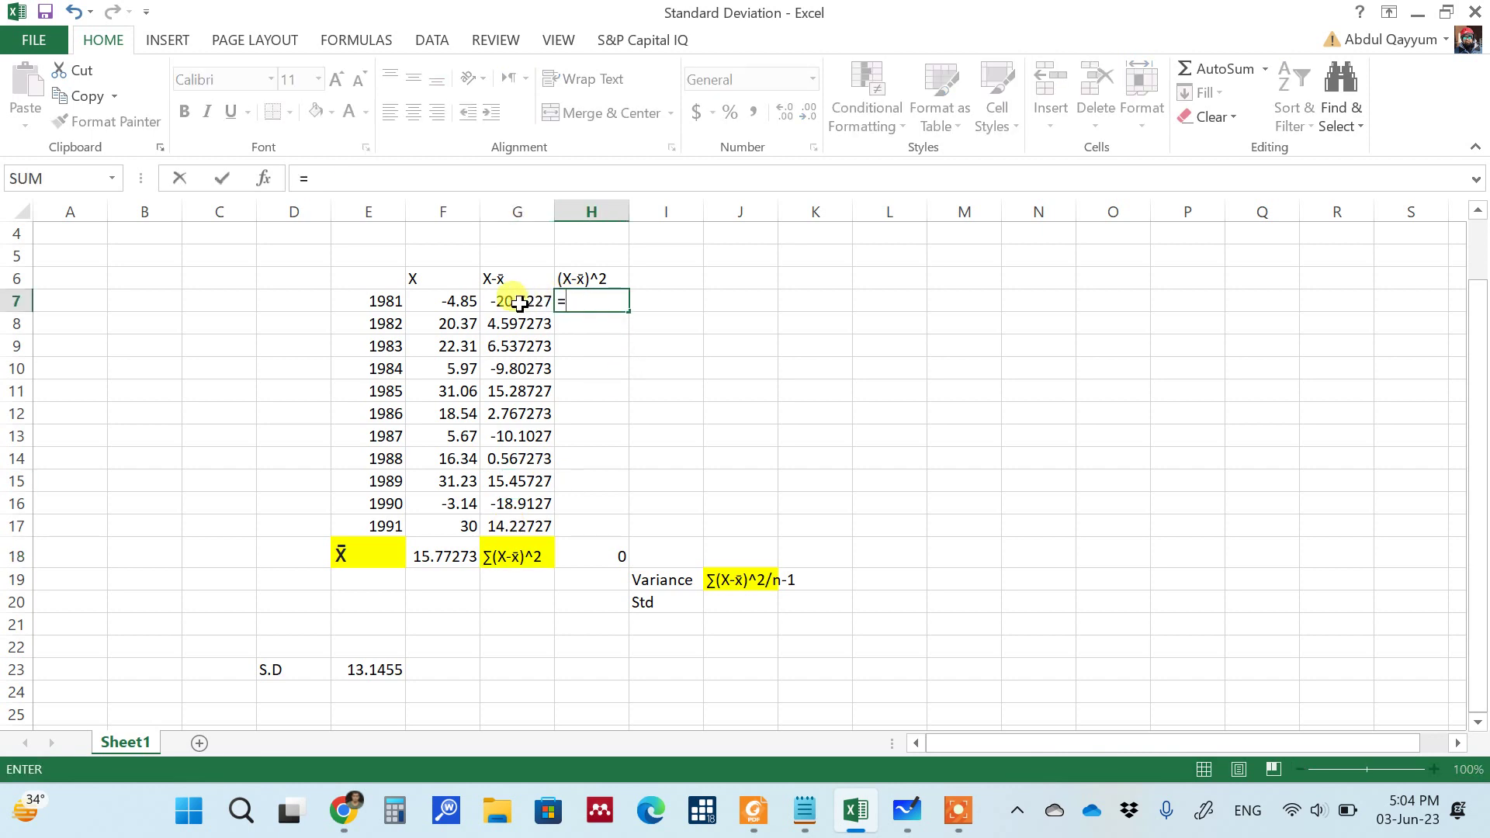
{"action": "left_click", "coordinate": [519, 304]}
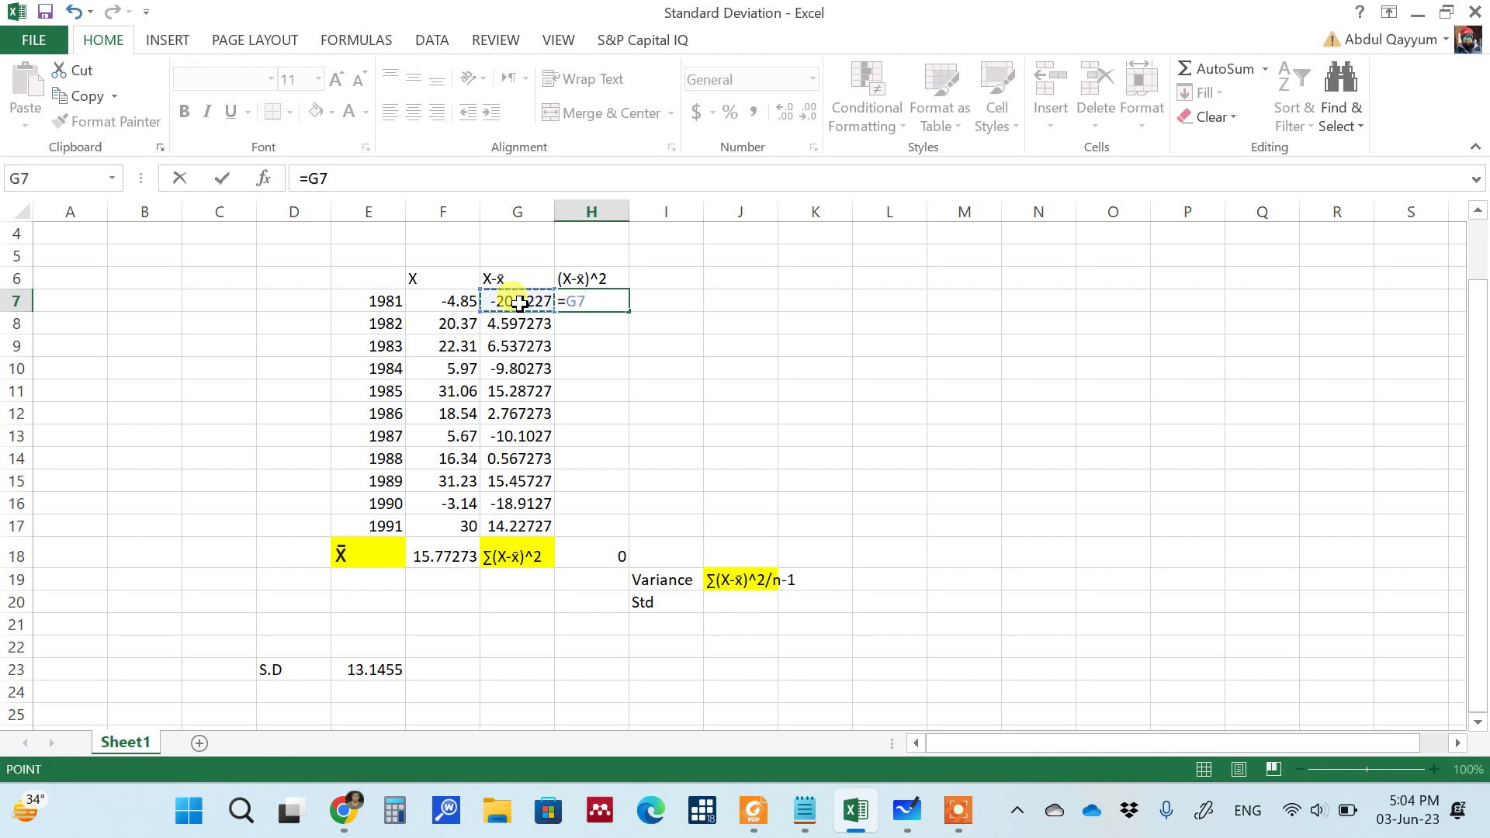
{"action": "type", "text": "^2"}
{"action": "key", "text": "Return"}
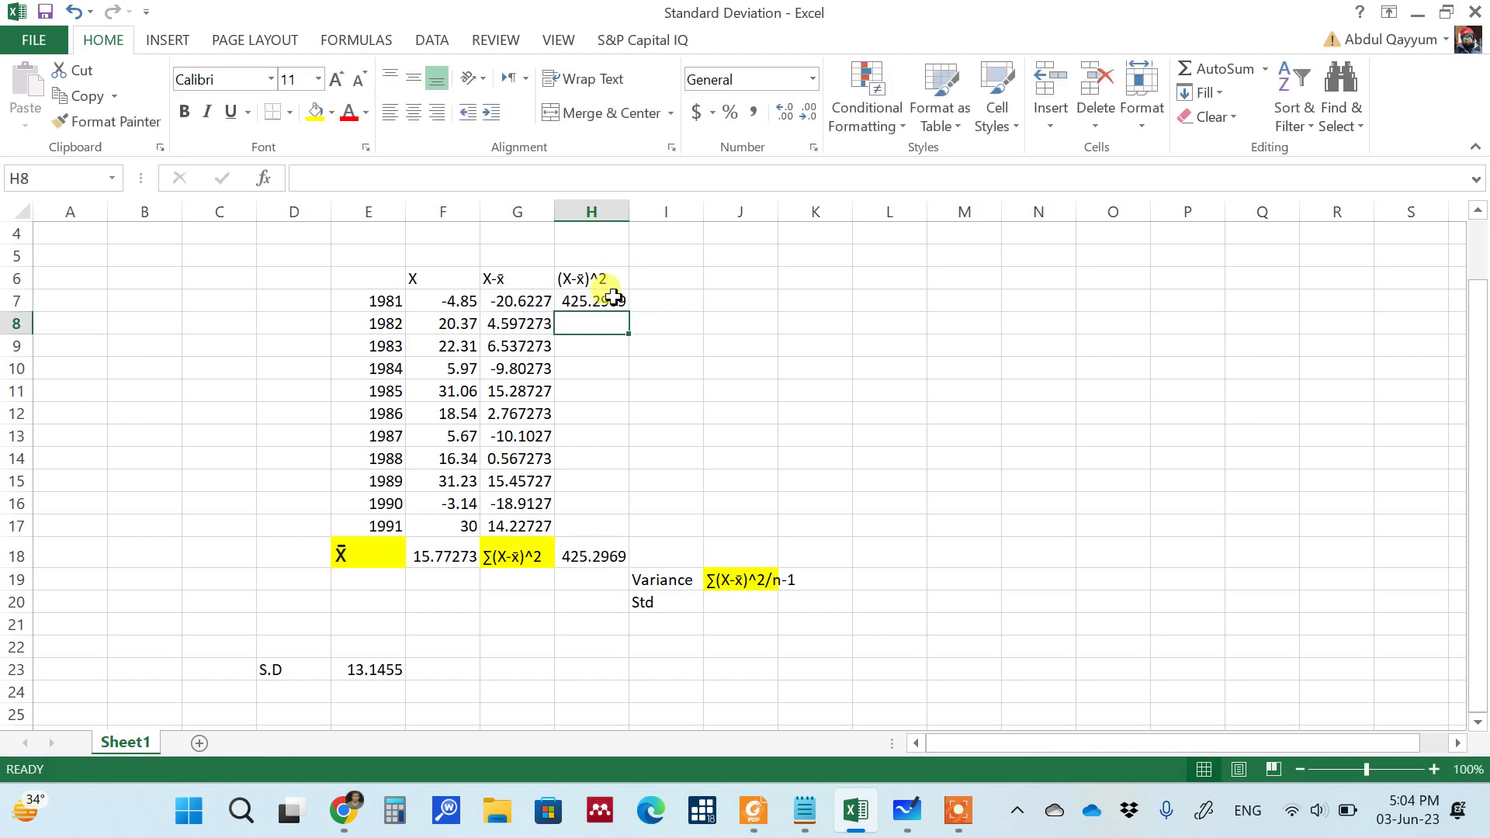
{"action": "left_click", "coordinate": [611, 302]}
{"action": "left_click_drag", "start_coordinate": [629, 309], "coordinate": [617, 535]}
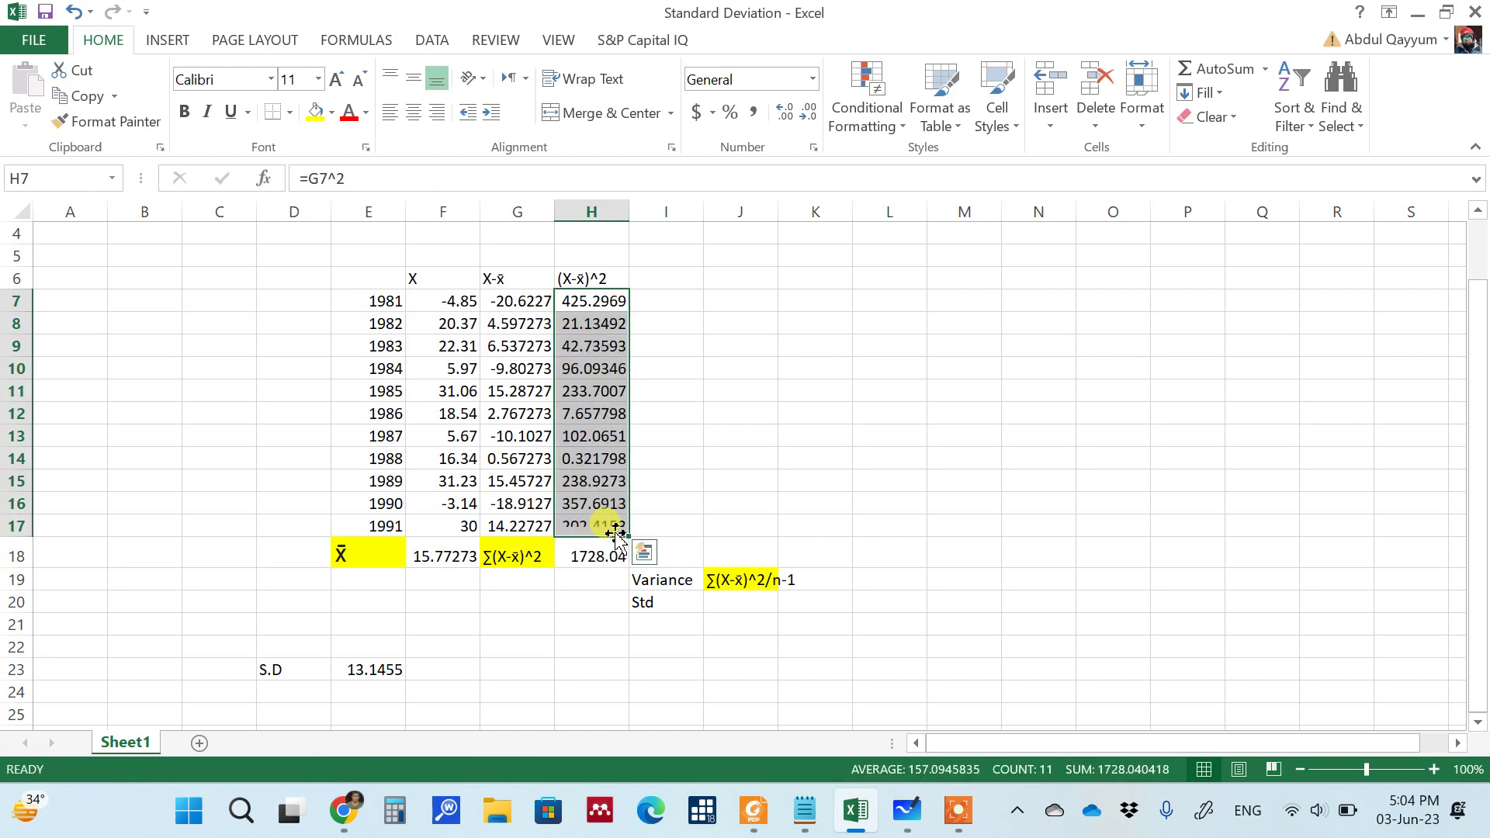
- Open the sum of squared deviations in H18 for editing and erase its existing SUM formula
{"action": "double_click", "coordinate": [604, 556]}
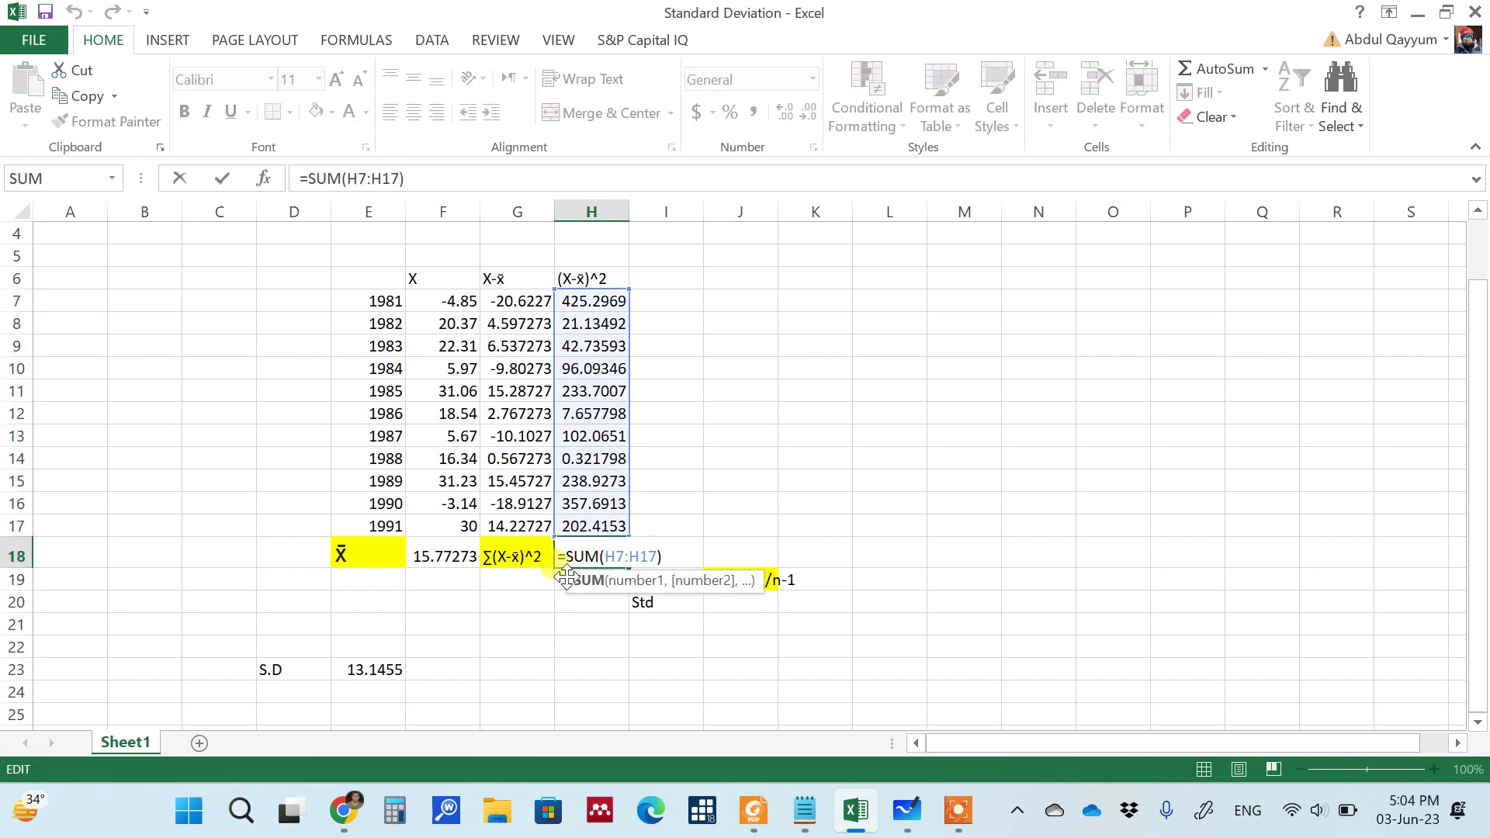
{"action": "key", "text": "Left"}
{"action": "key", "text": "Left"}
{"action": "key", "text": "Left"}
{"action": "key", "text": "shift+Right"}
{"action": "key", "text": "shift+Right"}
{"action": "key", "text": "shift+Right"}
{"action": "key", "text": "shift+Right"}
{"action": "key", "text": "shift+Right"}
{"action": "key", "text": "shift+Right"}
{"action": "key", "text": "shift+Right"}
{"action": "key", "text": "shift+Right"}
{"action": "key", "text": "shift+Right"}
{"action": "key", "text": "shift+Right"}
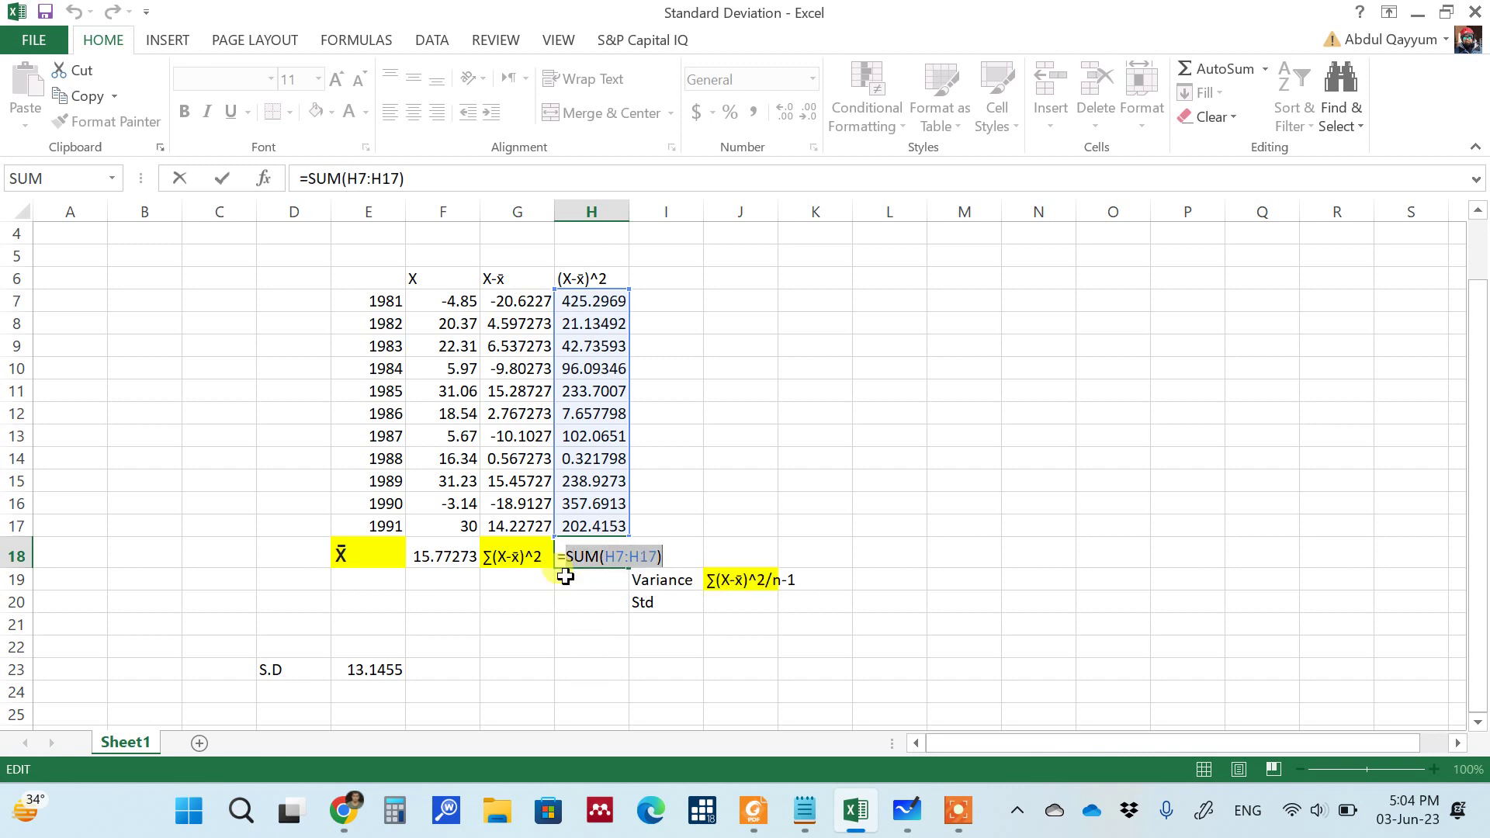
{"action": "key", "text": "BackSpace"}
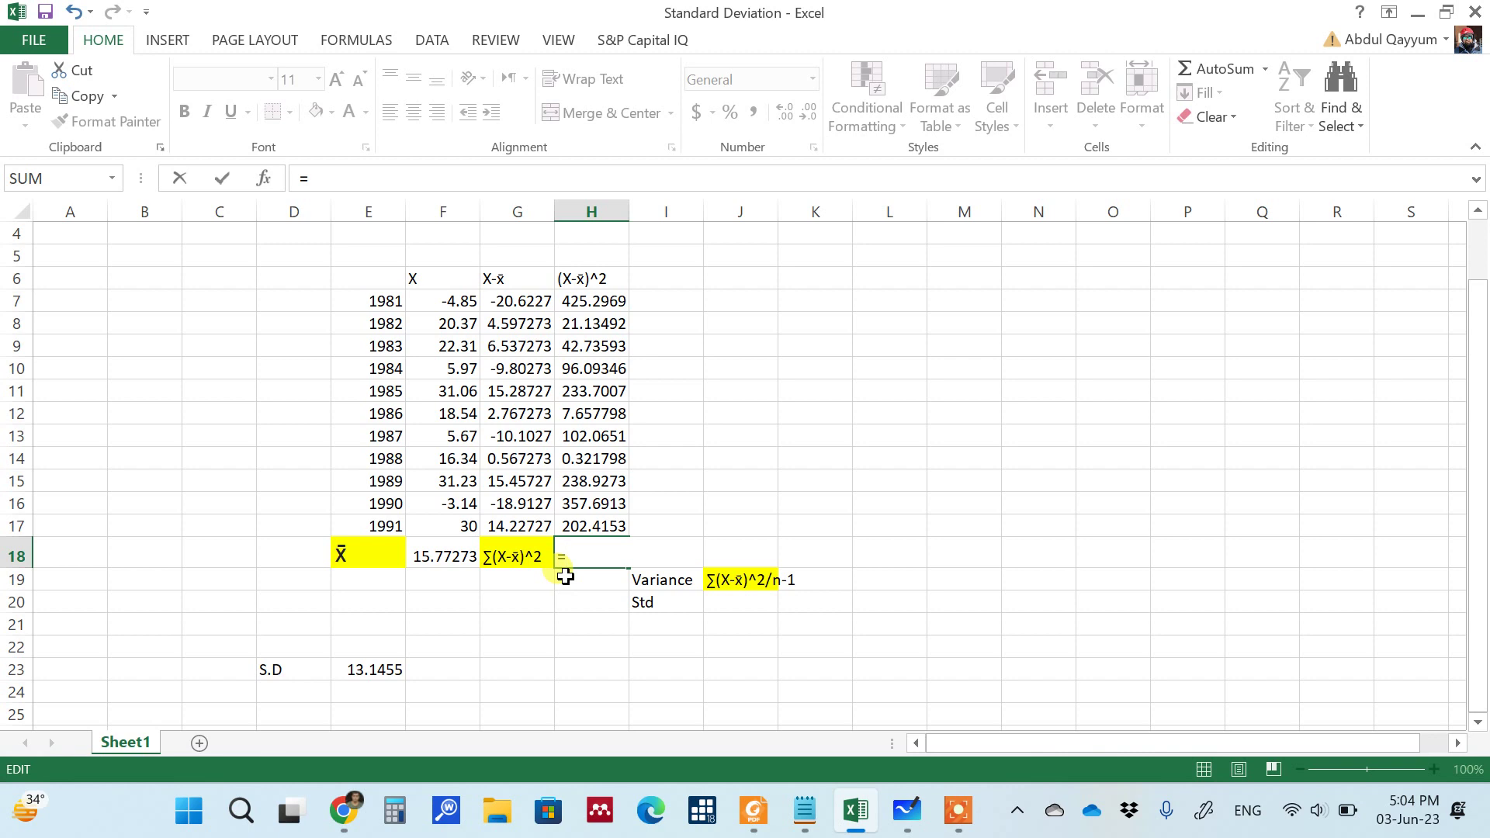
{"action": "key", "text": "BackSpace"}
- Total the squared deviations in H18 with =SUM(H7:H17)
{"action": "type", "text": "="}
{"action": "key", "text": "BackSpace"}
{"action": "type", "text": "=sum"}
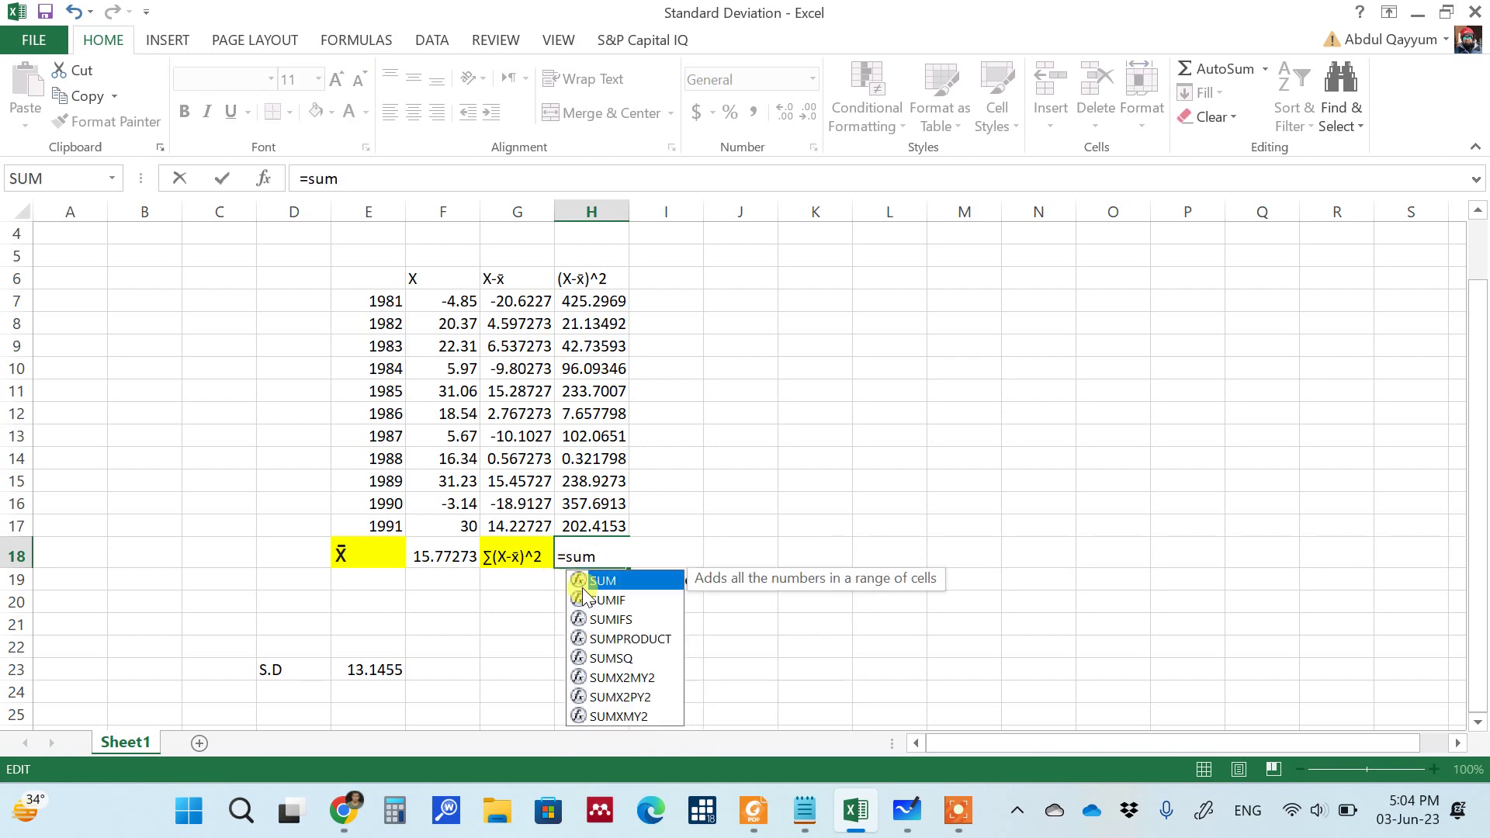
{"action": "double_click", "coordinate": [616, 586]}
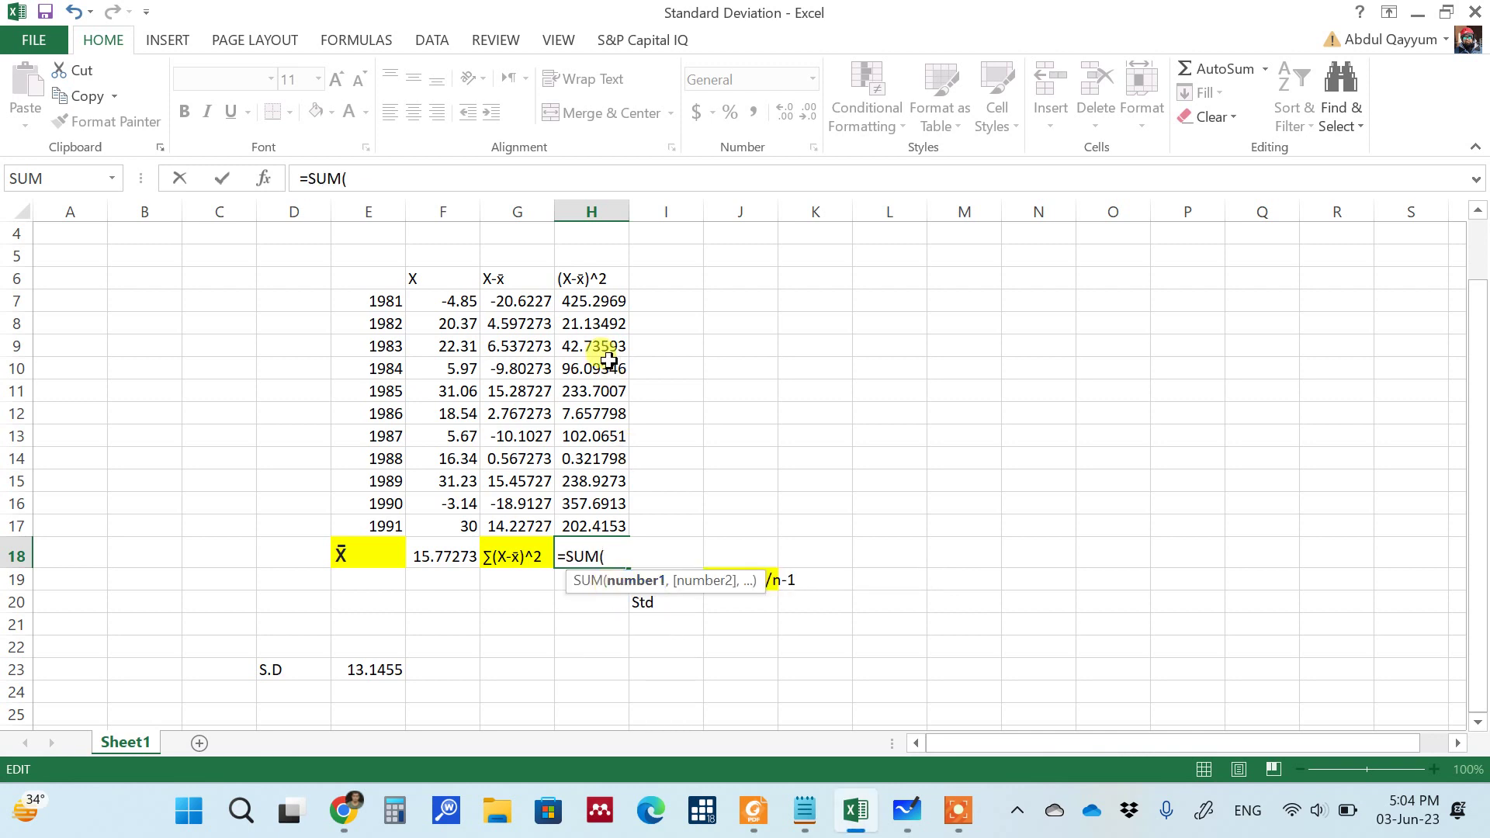
{"action": "left_click", "coordinate": [595, 301]}
{"action": "left_click_drag", "start_coordinate": [598, 377], "coordinate": [602, 514]}
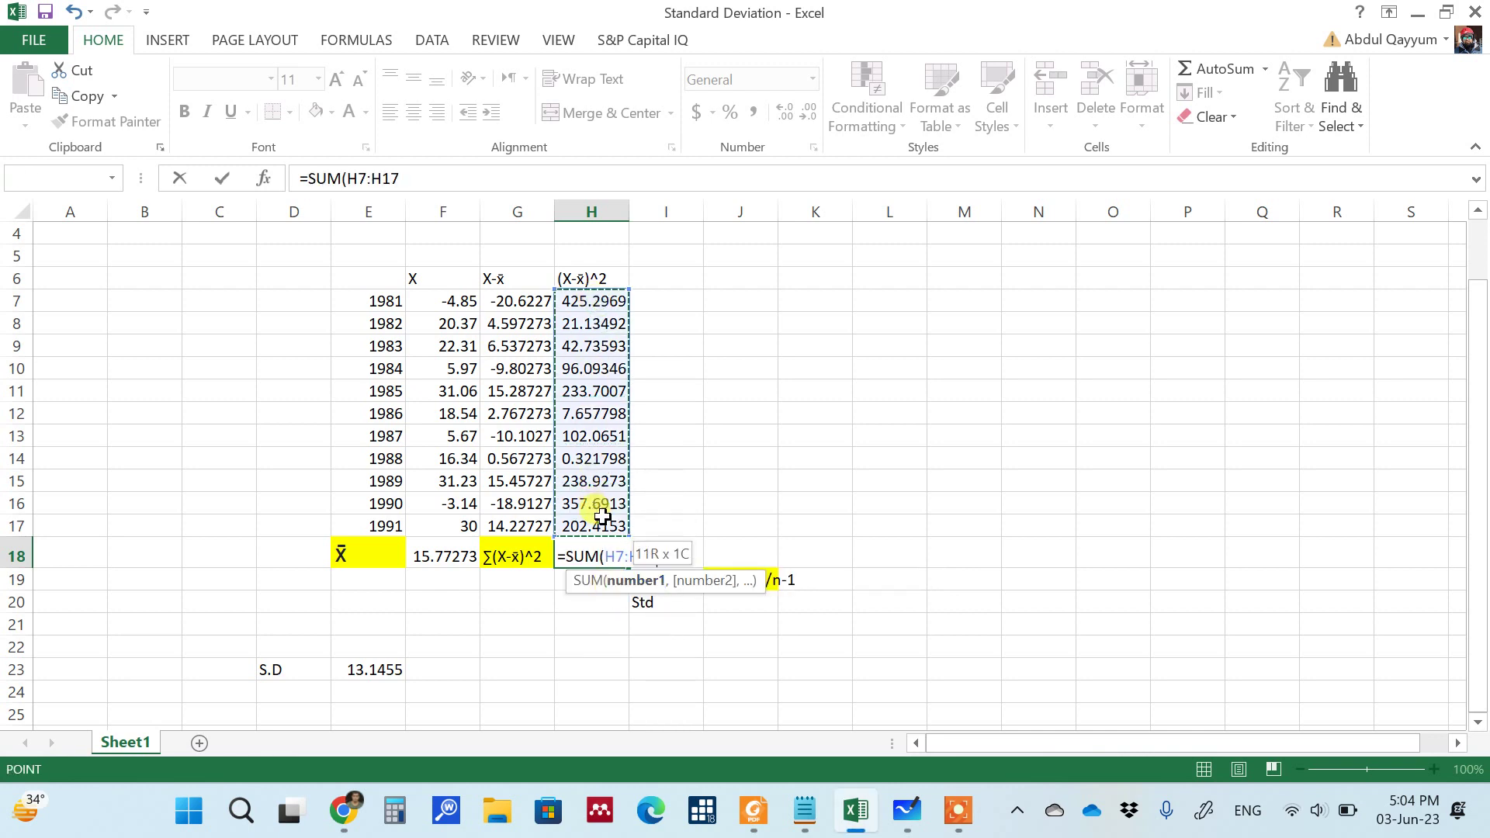
{"action": "type", "text": ")"}
{"action": "key", "text": "Return"}
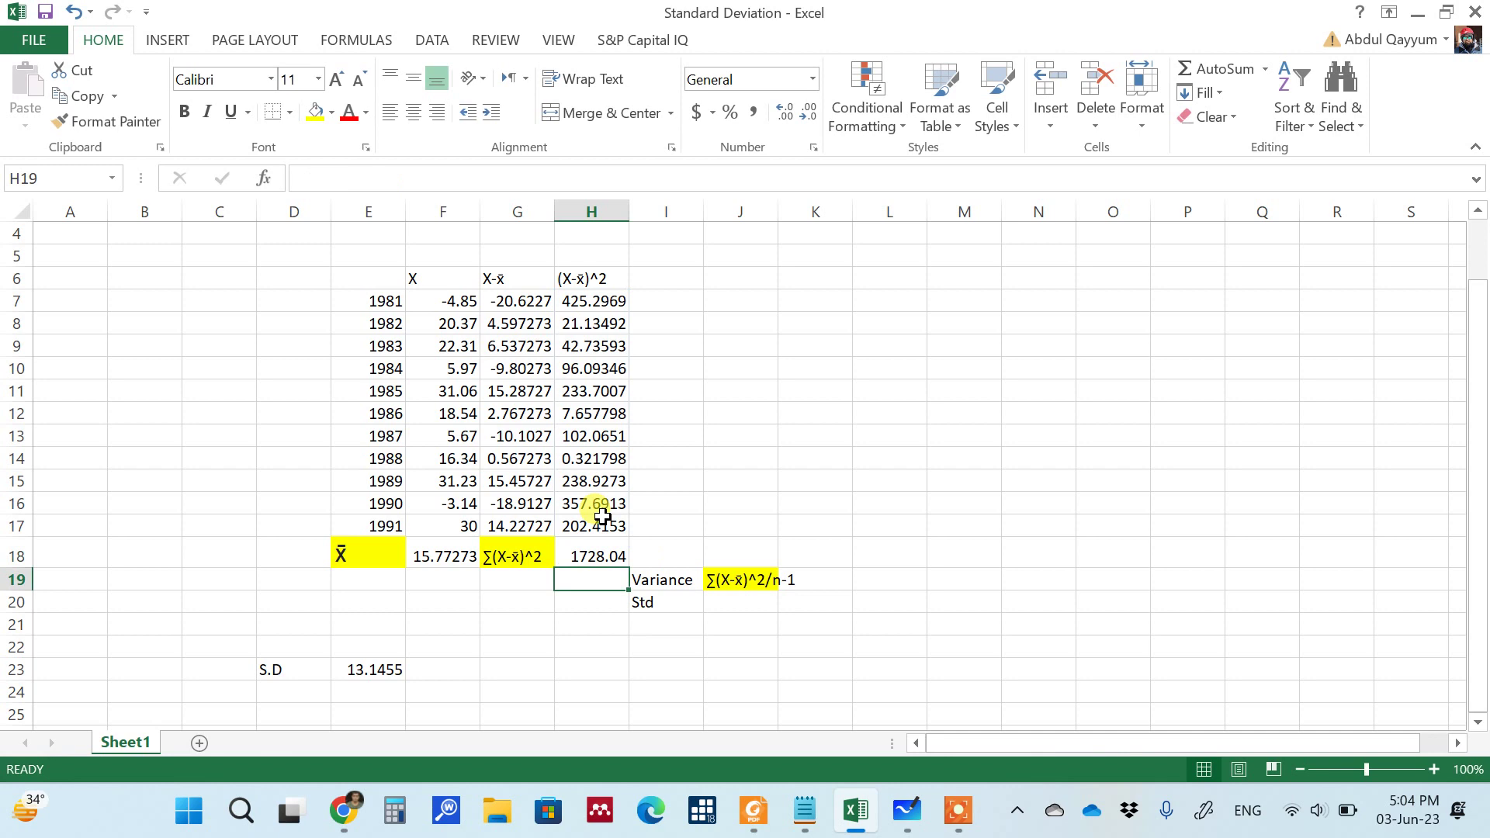
- Check the standard deviation formula in Microsoft Whiteboard, return to Excel, and widen column J to fit the variance formula label
{"action": "left_click", "coordinate": [905, 821]}
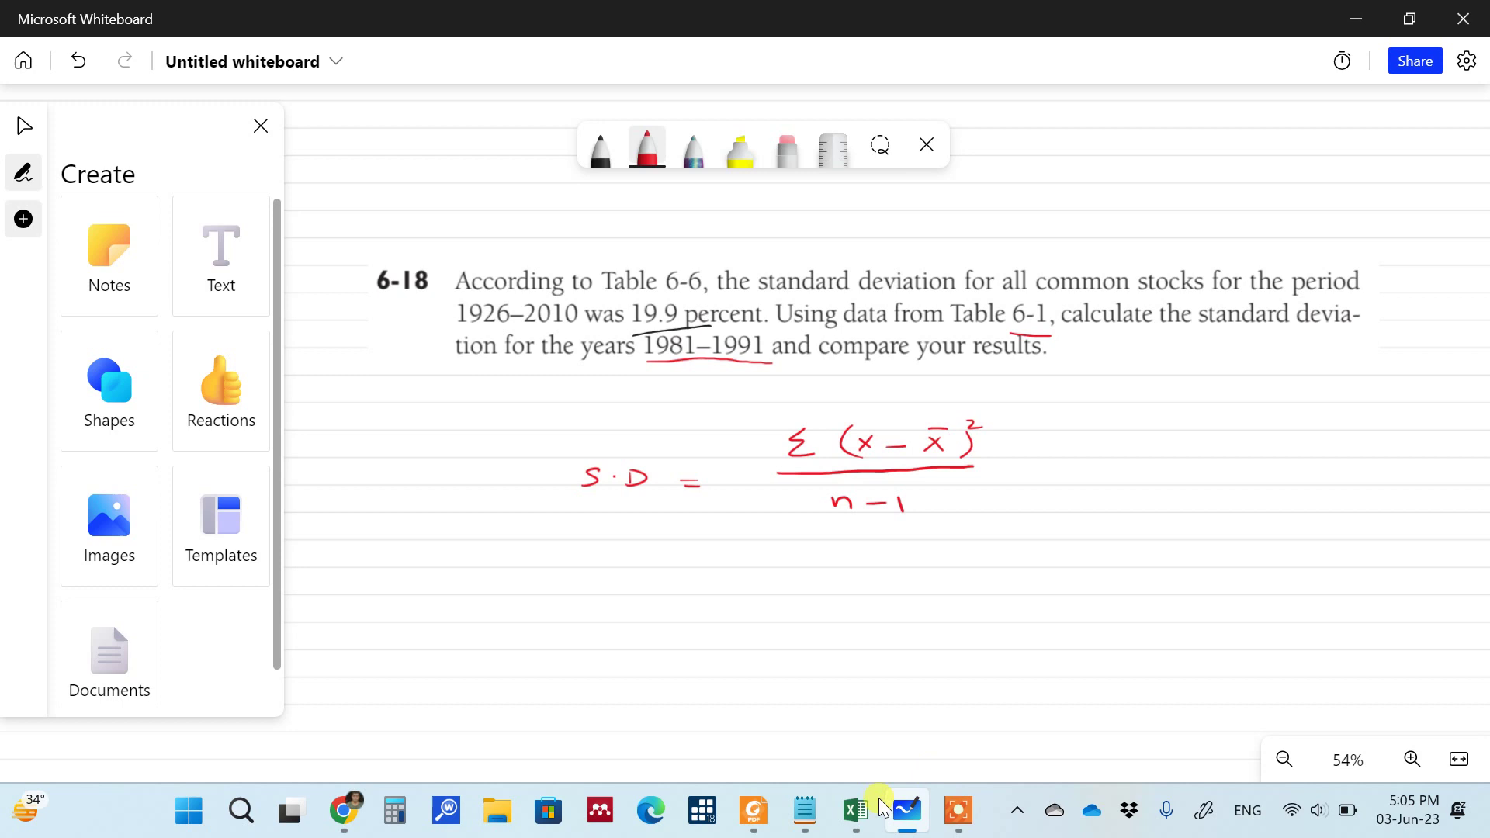
{"action": "left_click", "coordinate": [854, 811]}
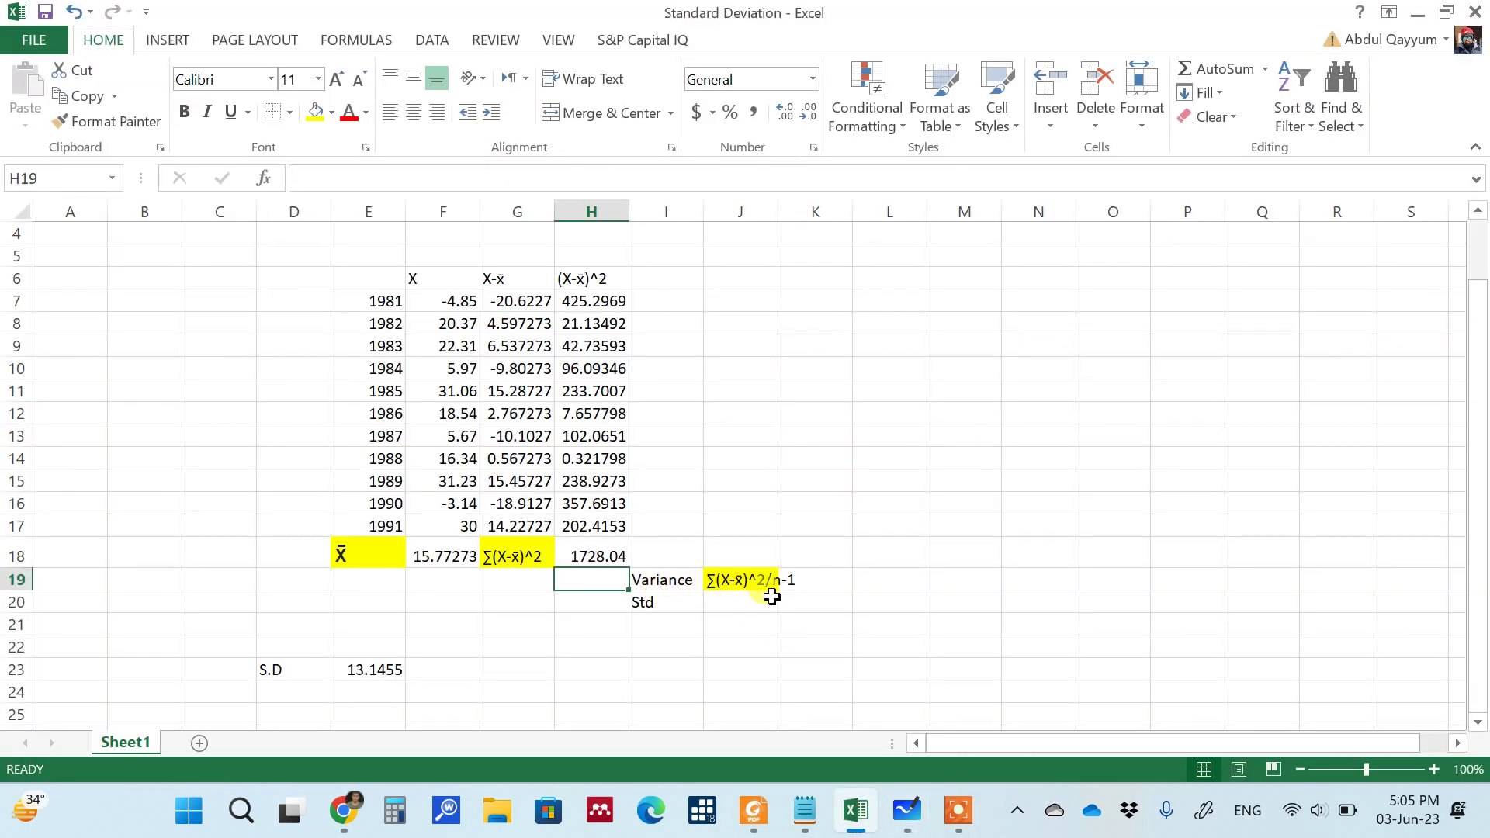
{"action": "left_click_drag", "start_coordinate": [786, 208], "coordinate": [800, 208]}
- Calculate the variance in K19 by dividing the sum of squared deviations by n-1, using =H18/10
{"action": "left_click", "coordinate": [839, 579]}
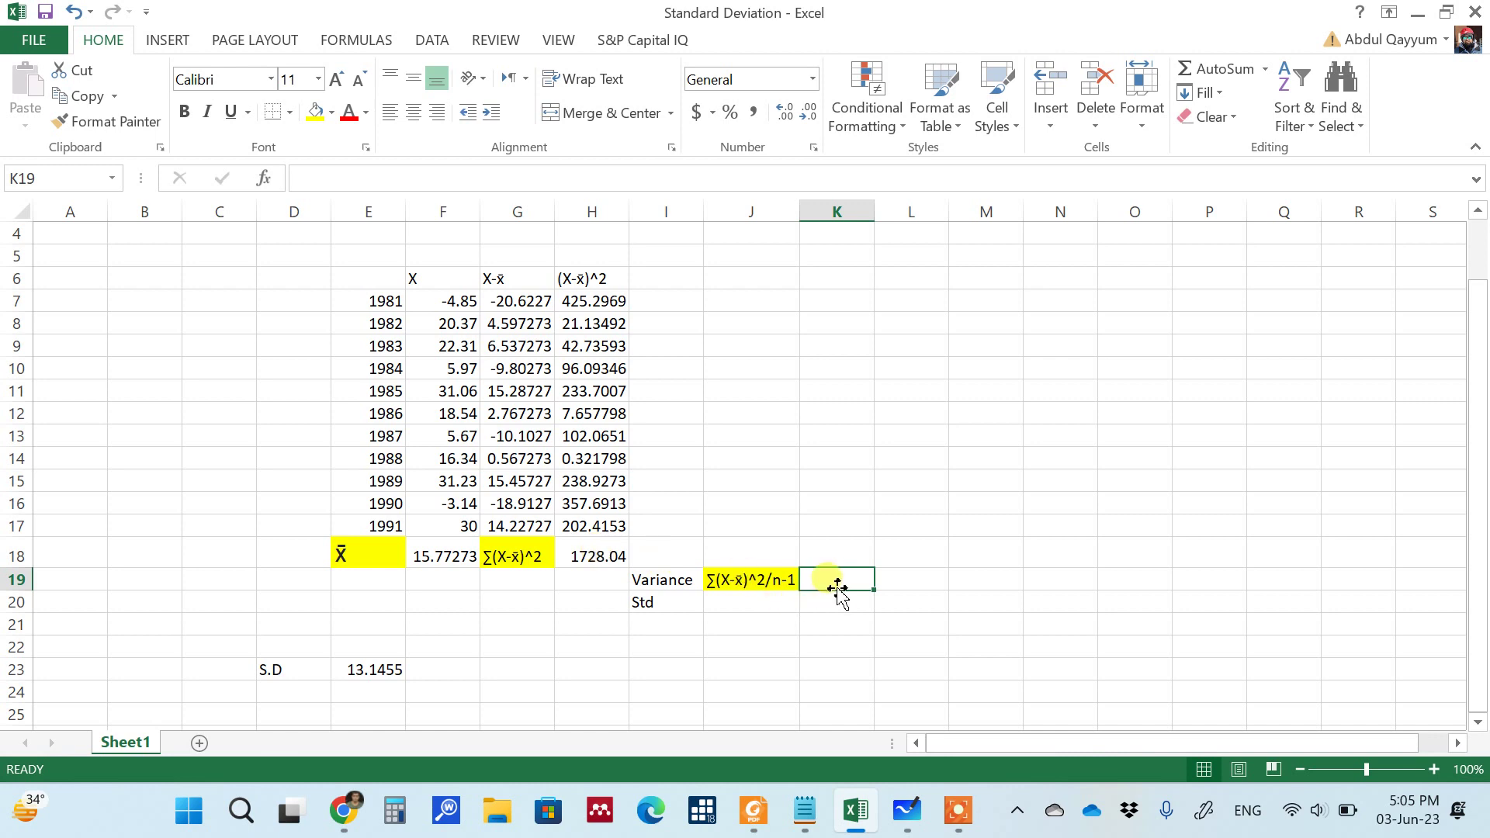
{"action": "type", "text": "="}
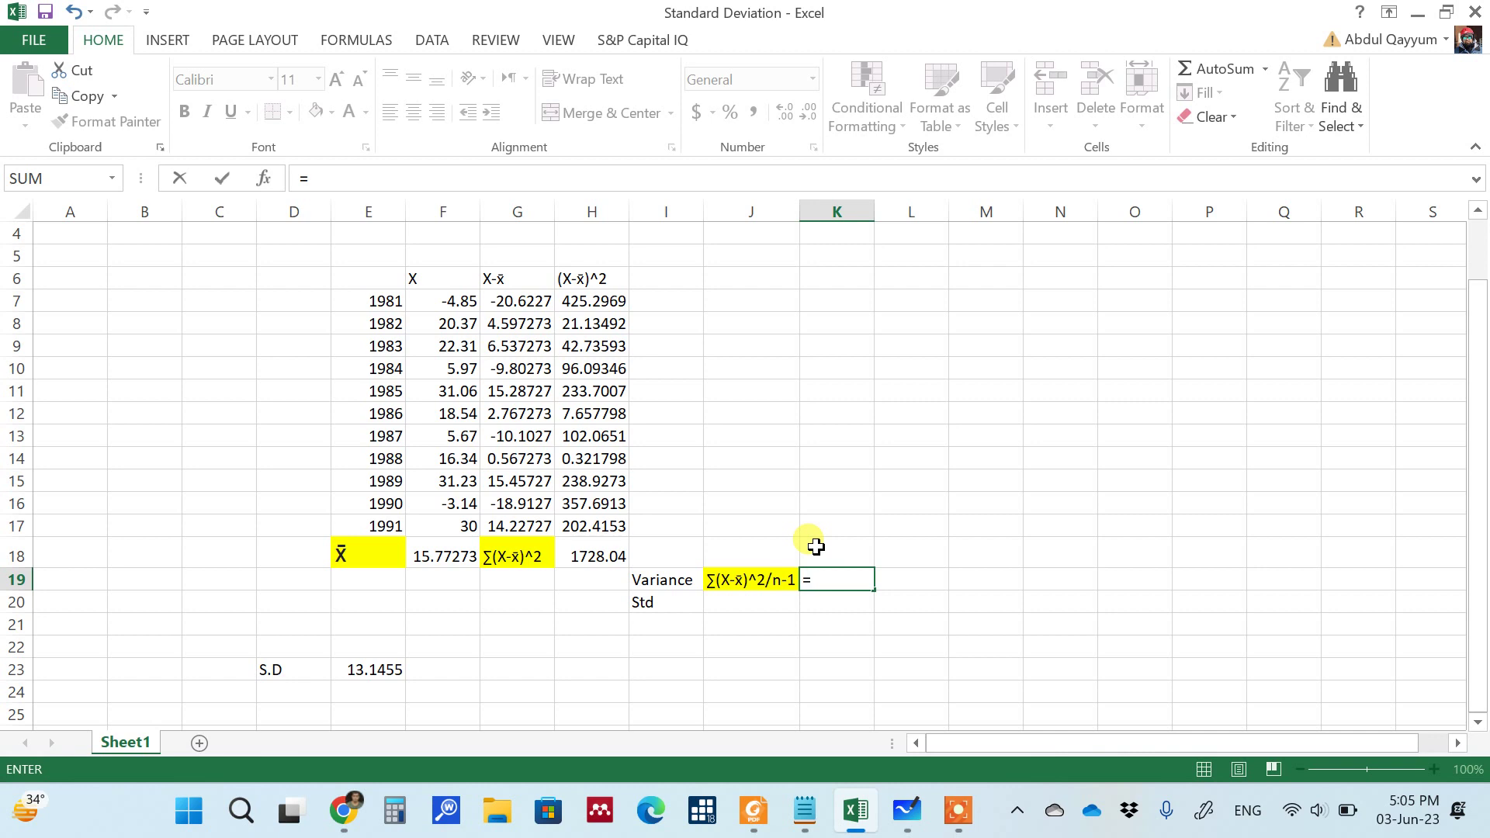
{"action": "left_click", "coordinate": [598, 556]}
{"action": "type", "text": "/"}
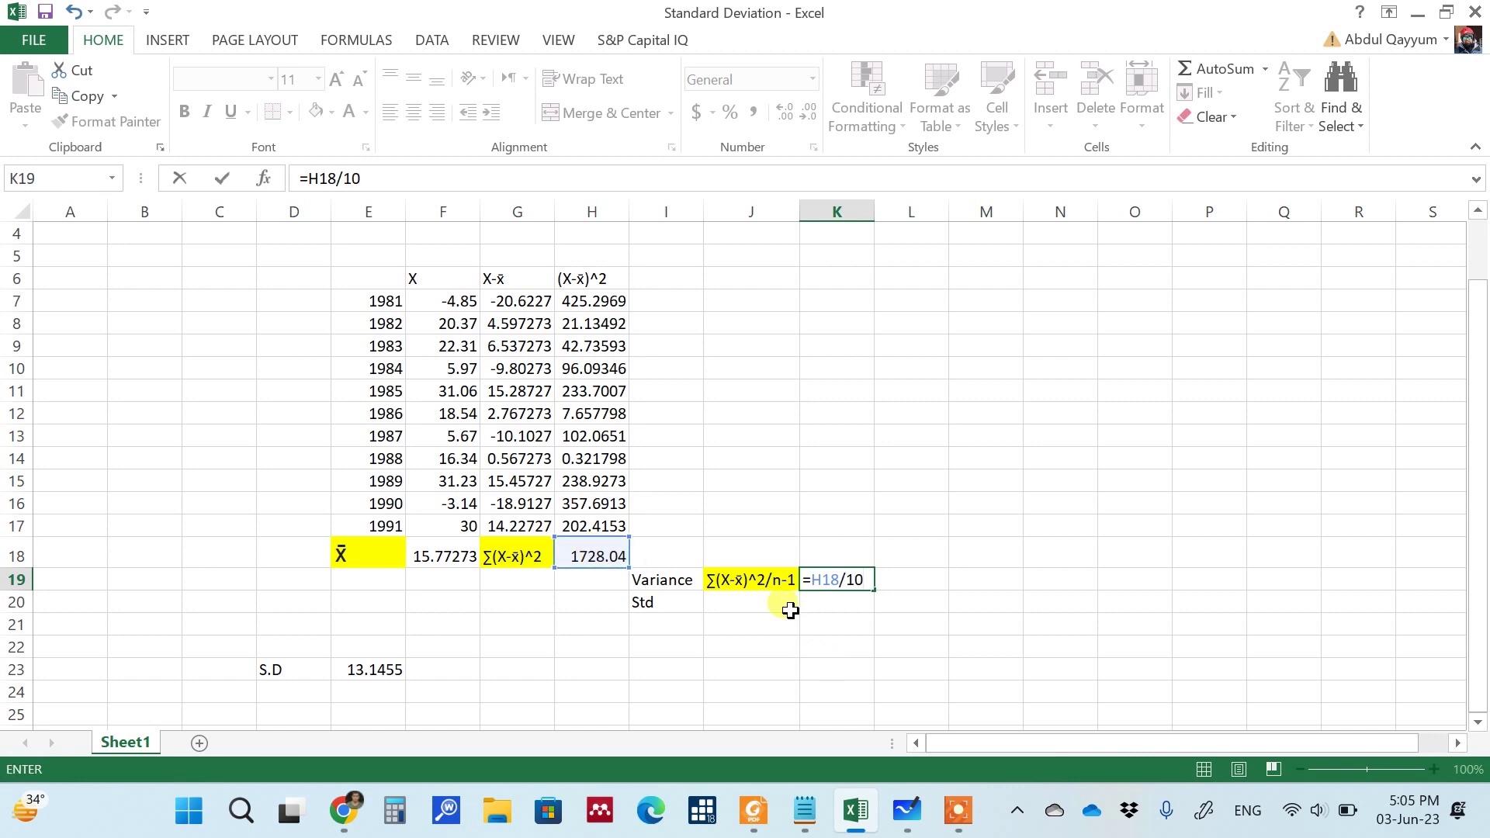
{"action": "type", "text": "10"}
{"action": "key", "text": "Return"}
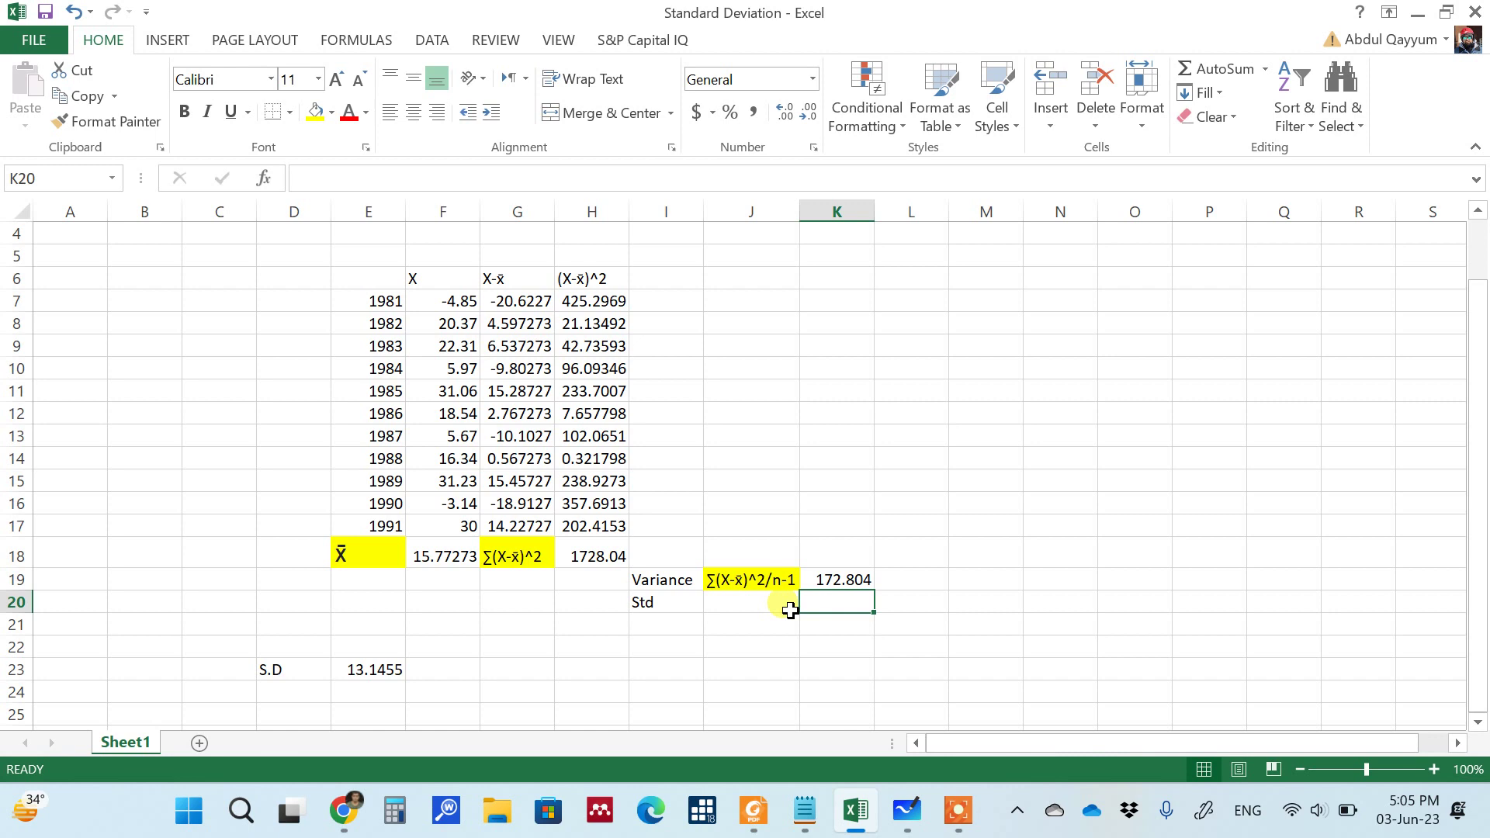
- Calculate the standard deviation in K20 as the square root of the variance with =SQRT(K19)
{"action": "type", "text": "="}
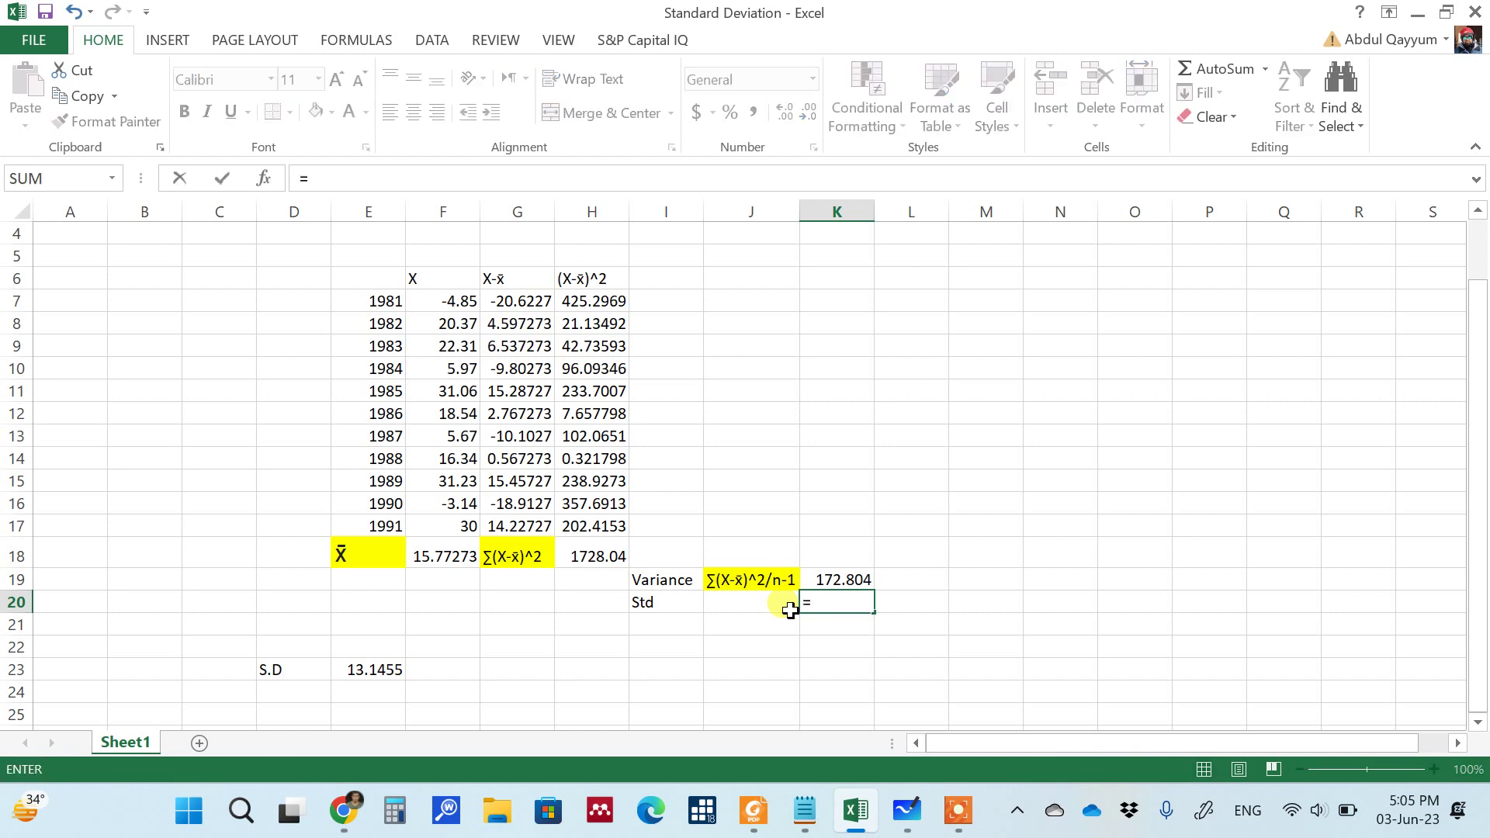
{"action": "type", "text": "sq"}
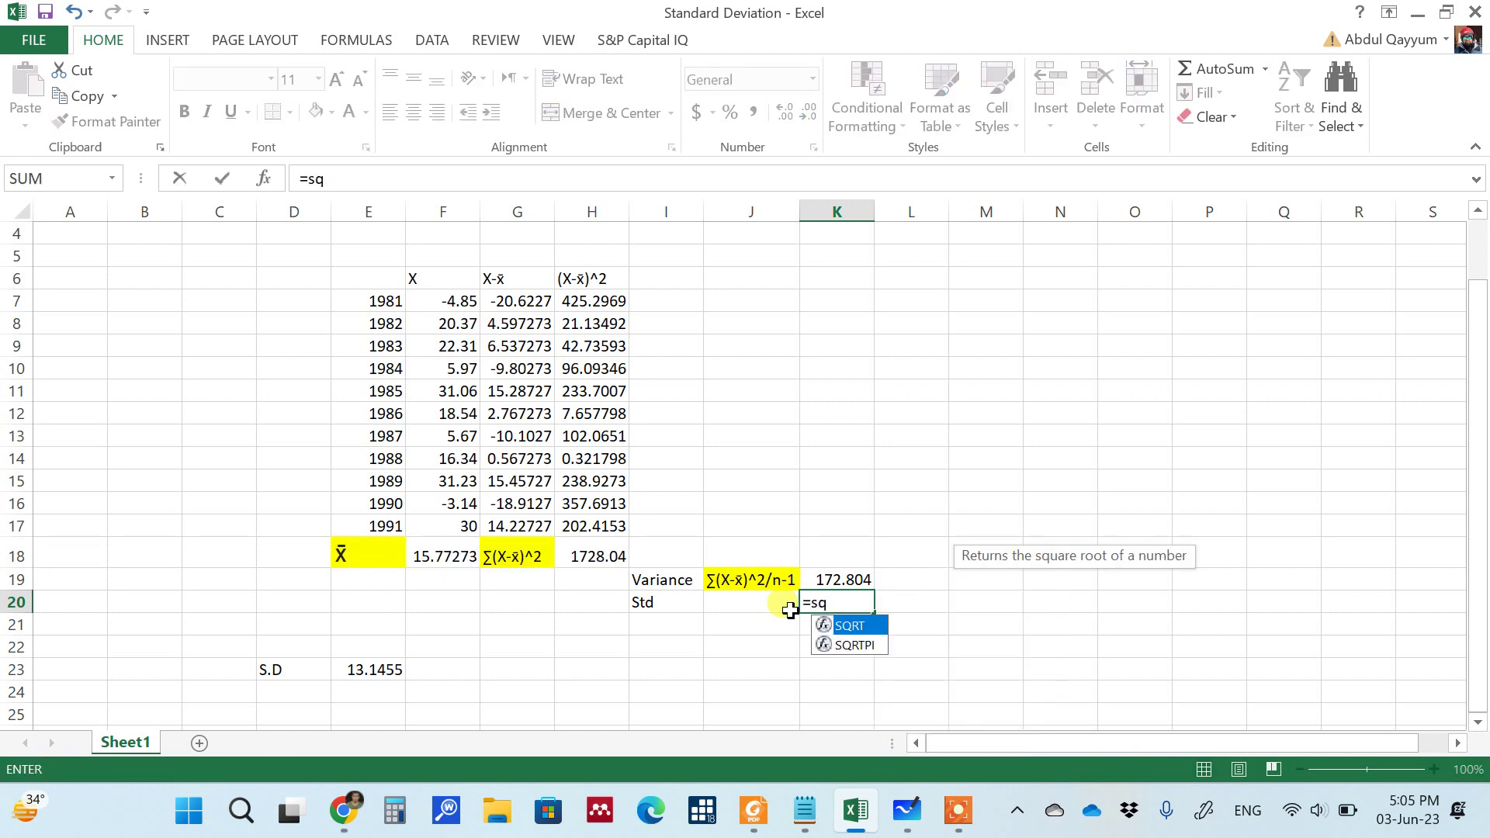
{"action": "double_click", "coordinate": [851, 626]}
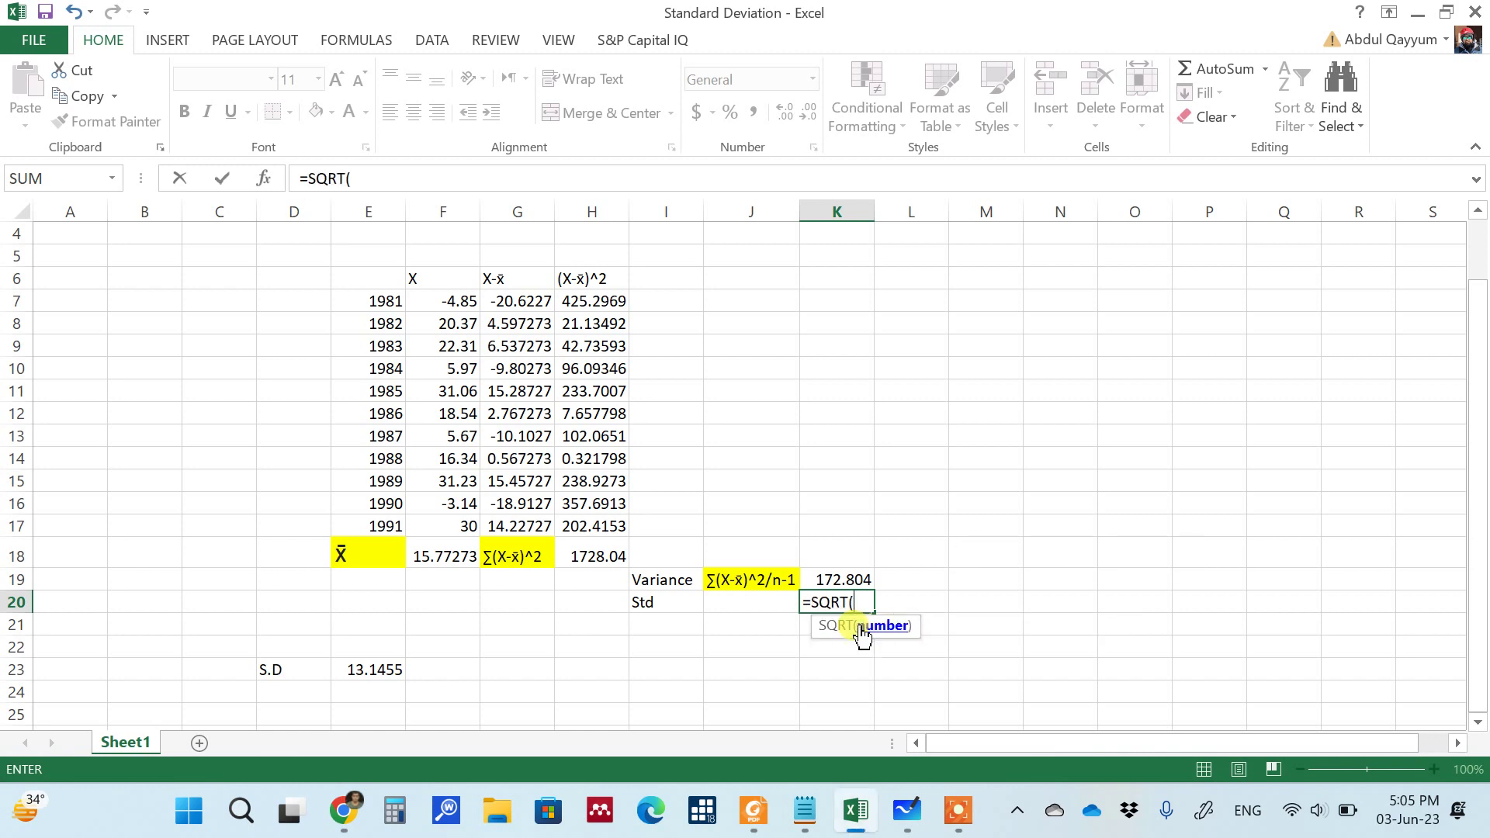
{"action": "left_click", "coordinate": [852, 581]}
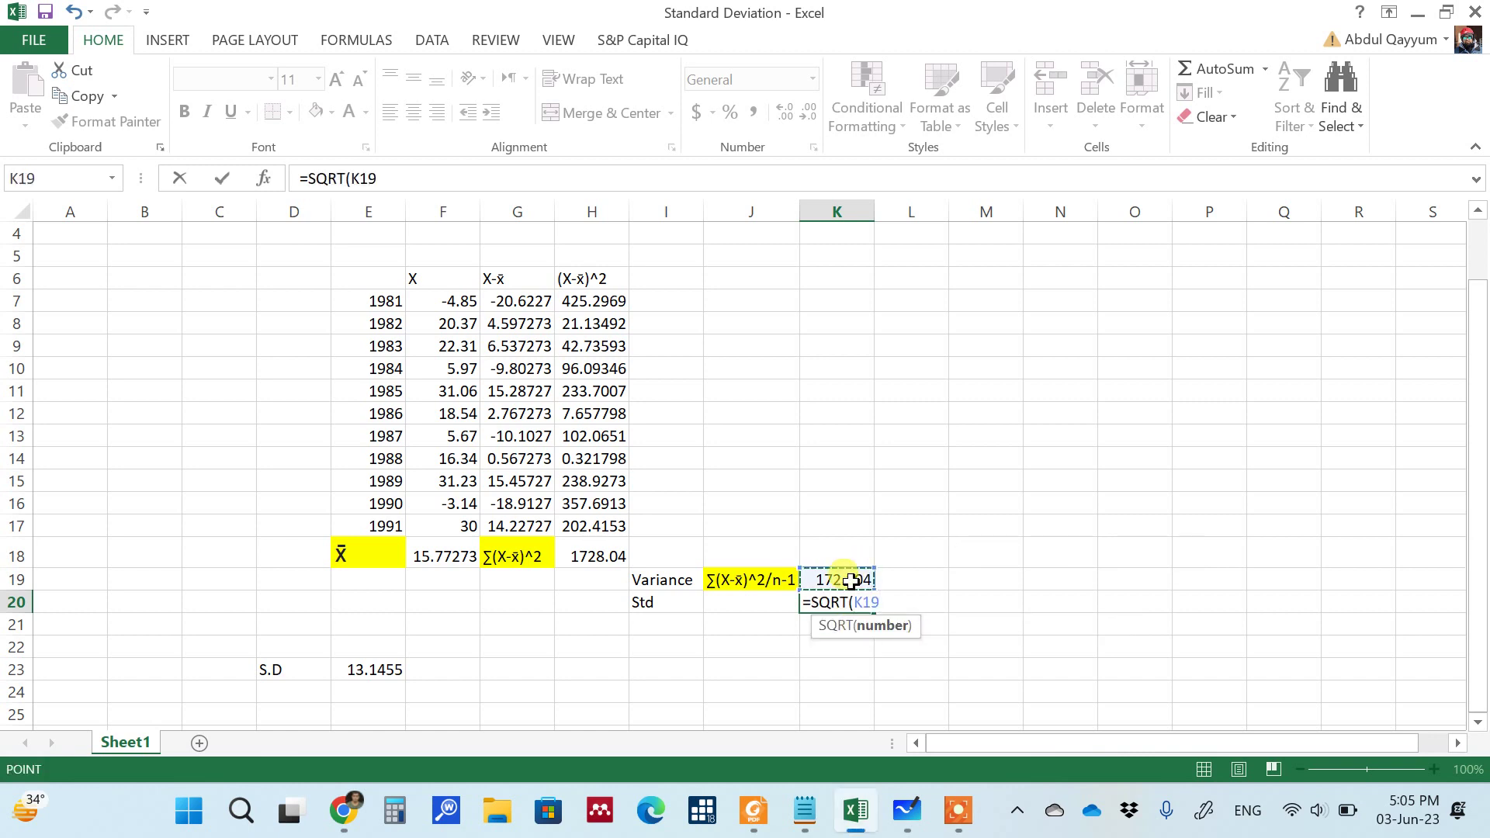
{"action": "type", "text": ")"}
{"action": "key", "text": "Return"}
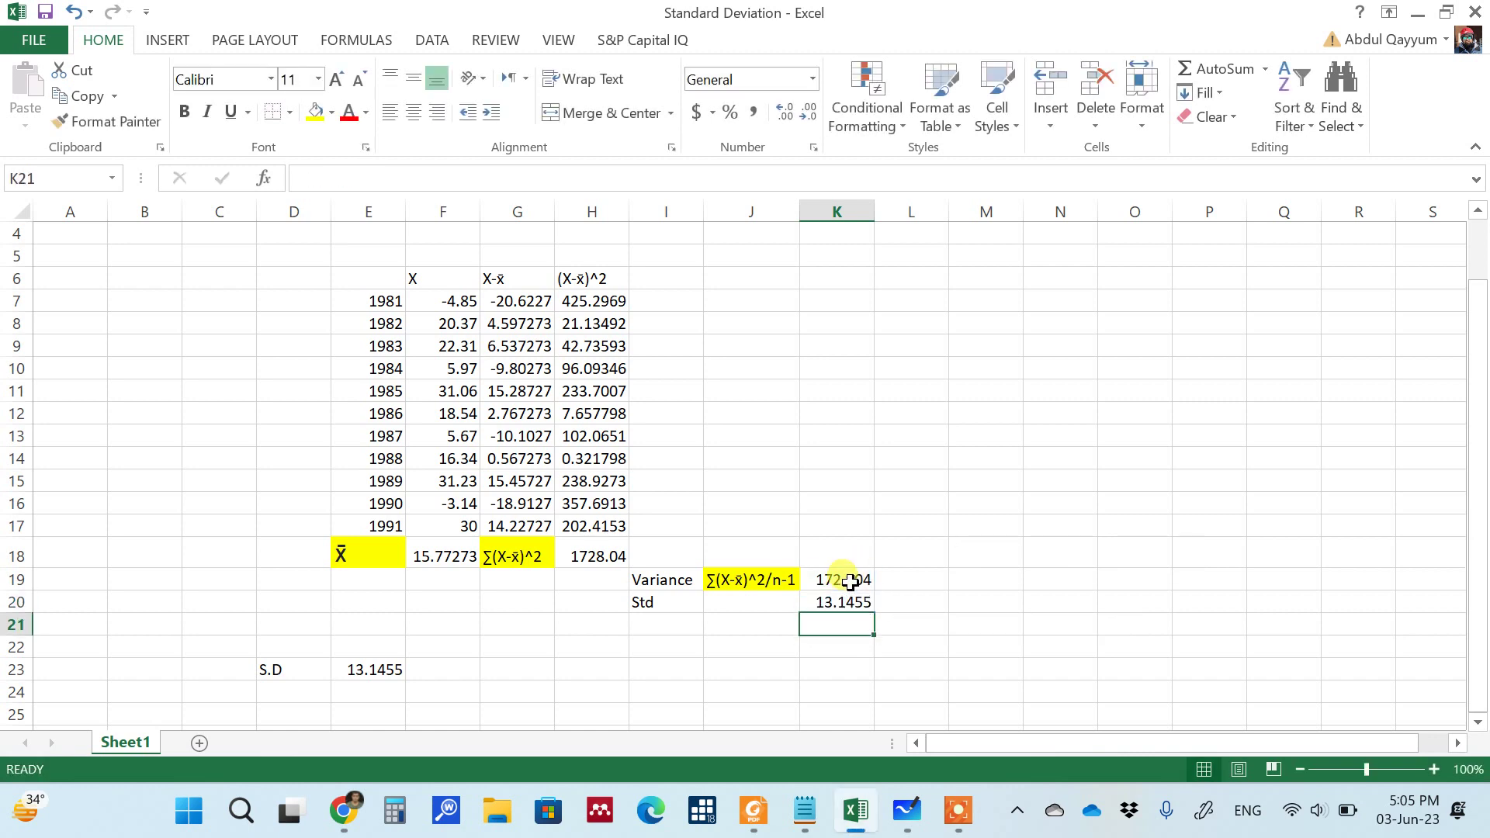
- Color both standard deviation results, the manual one in K20 and the STDEV.S one in E23, with a red font
{"action": "left_click", "coordinate": [828, 603]}
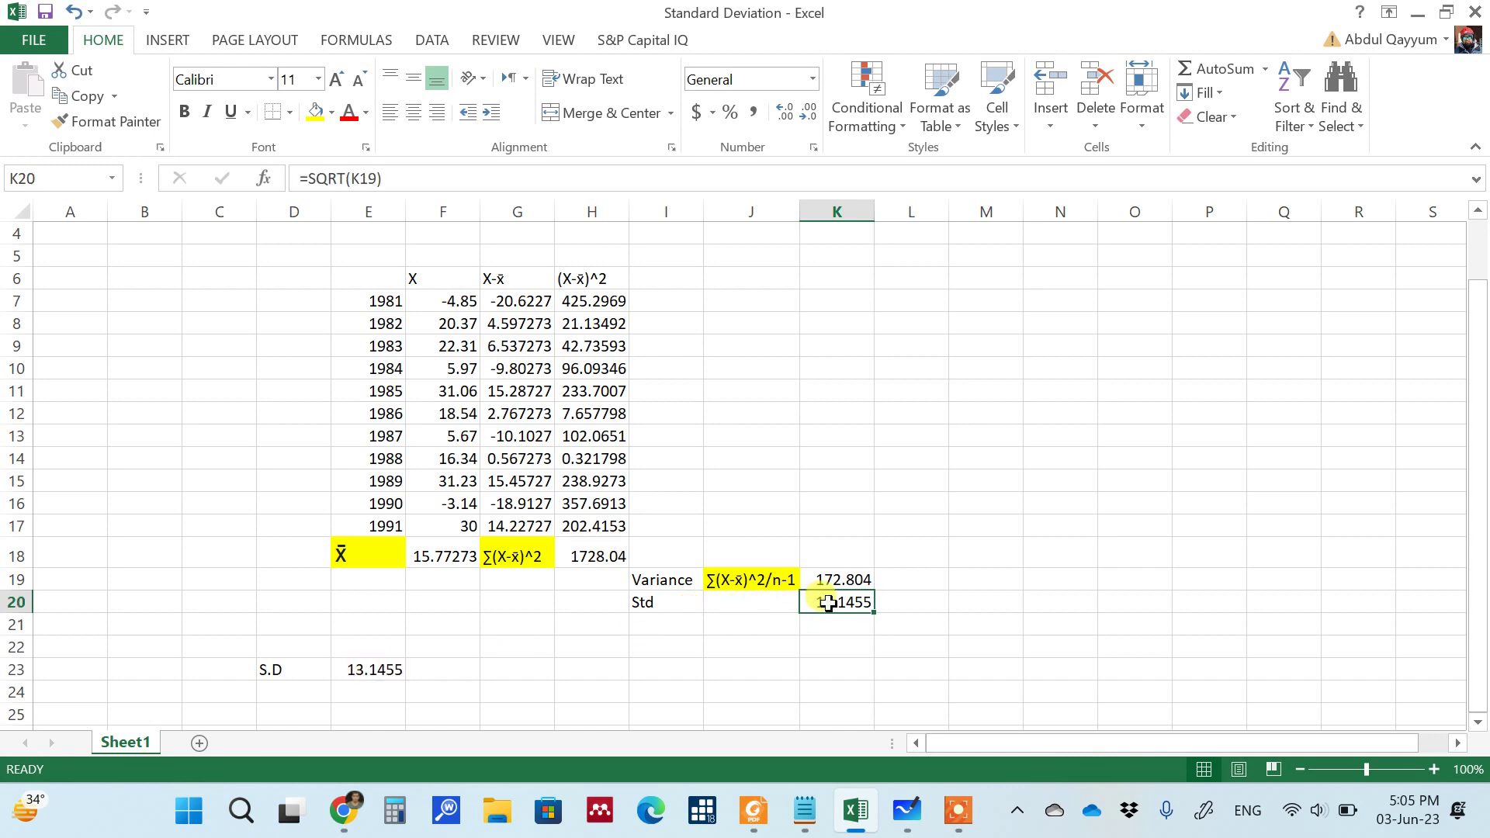
{"action": "left_click", "coordinate": [351, 115]}
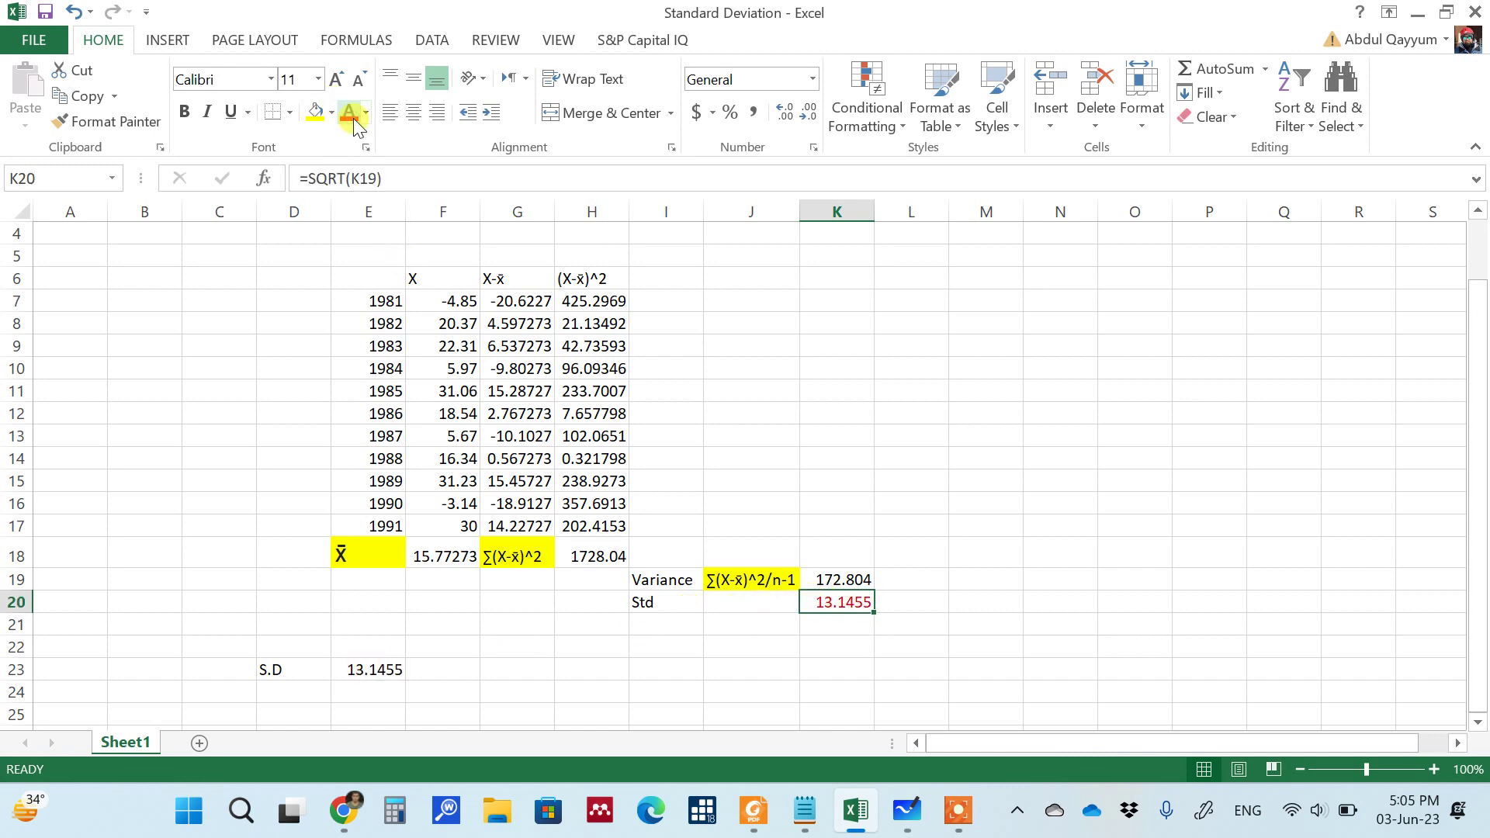
{"action": "left_click", "coordinate": [374, 673]}
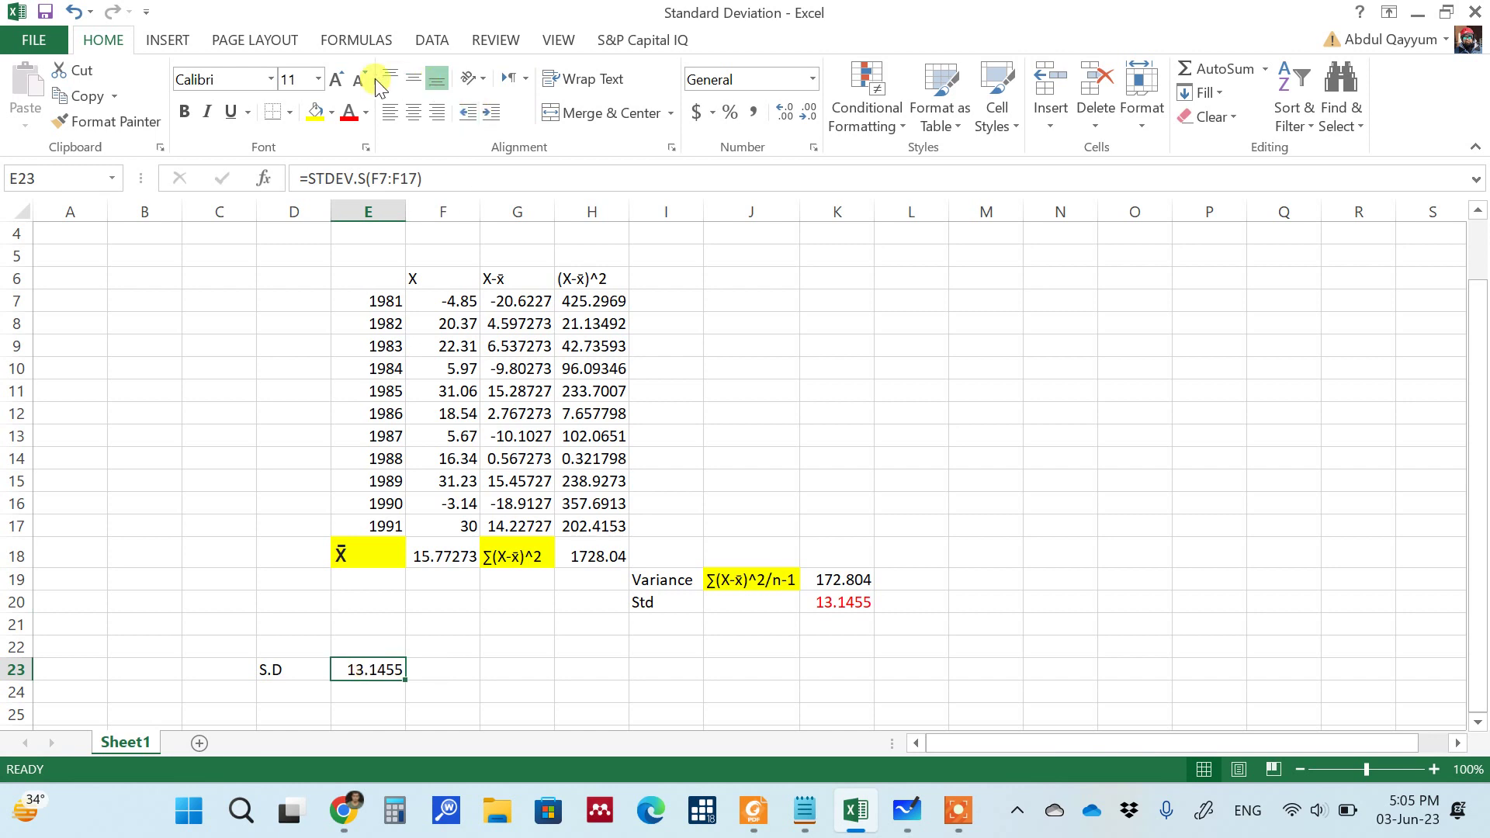
{"action": "left_click", "coordinate": [347, 121]}
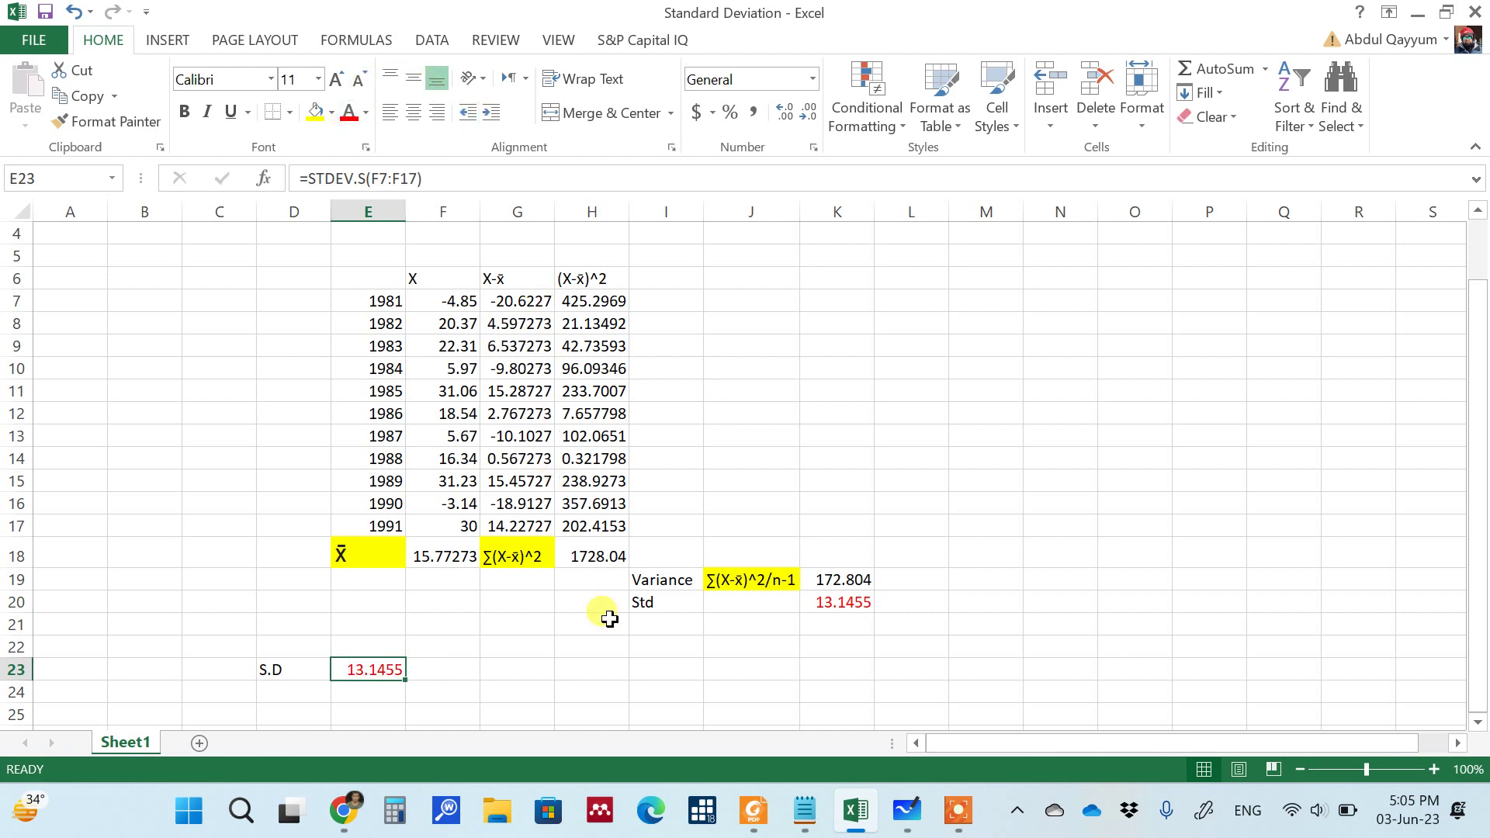
- Review problem 6-18 in Foxit PDF Reader and Microsoft Whiteboard, and return to Excel to compare the 1926–2010 standard deviation with the 1981–1991 results
{"action": "left_click", "coordinate": [753, 811]}
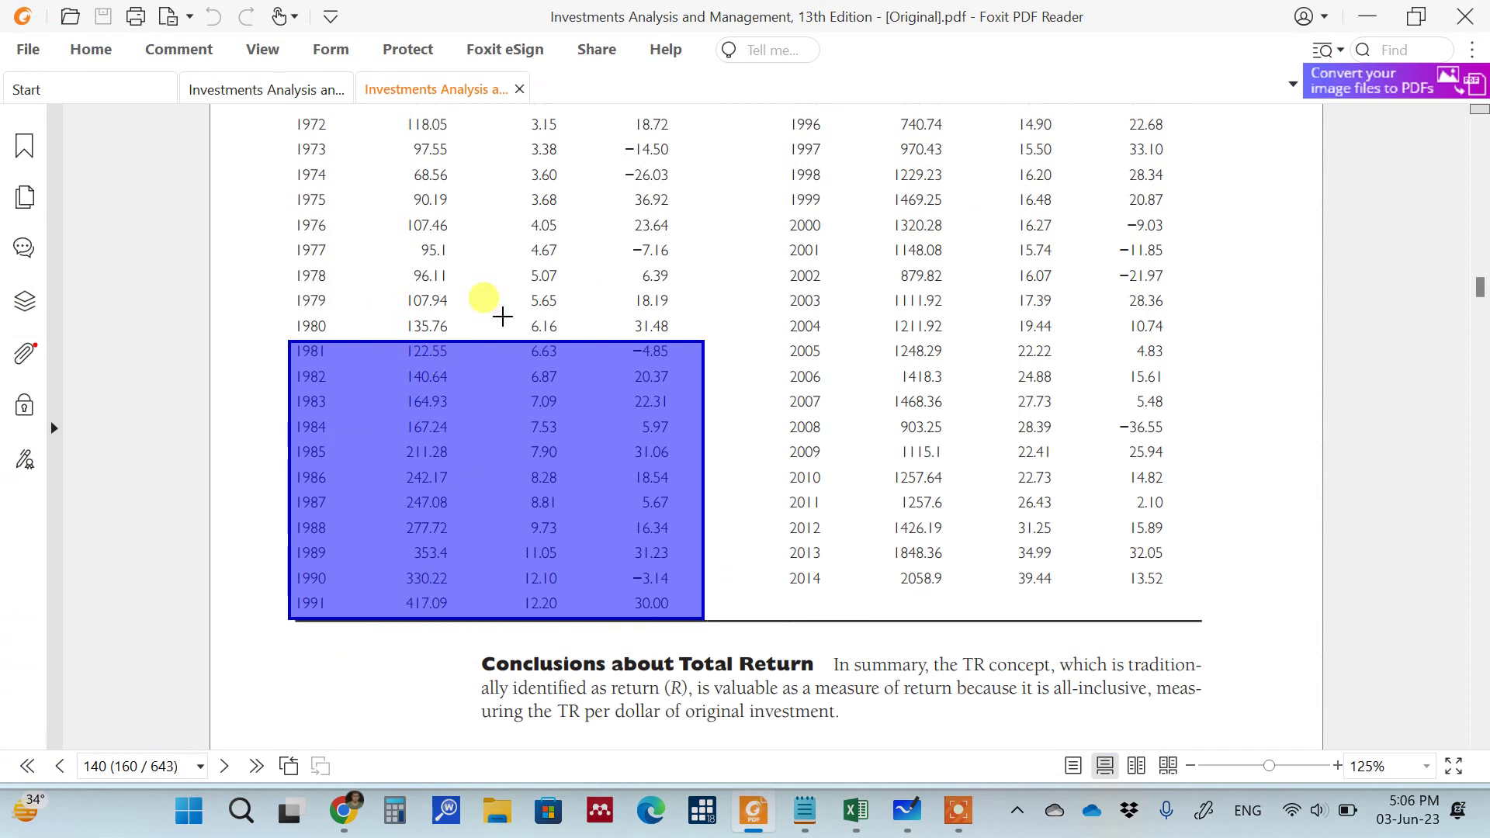
{"action": "left_click", "coordinate": [209, 90]}
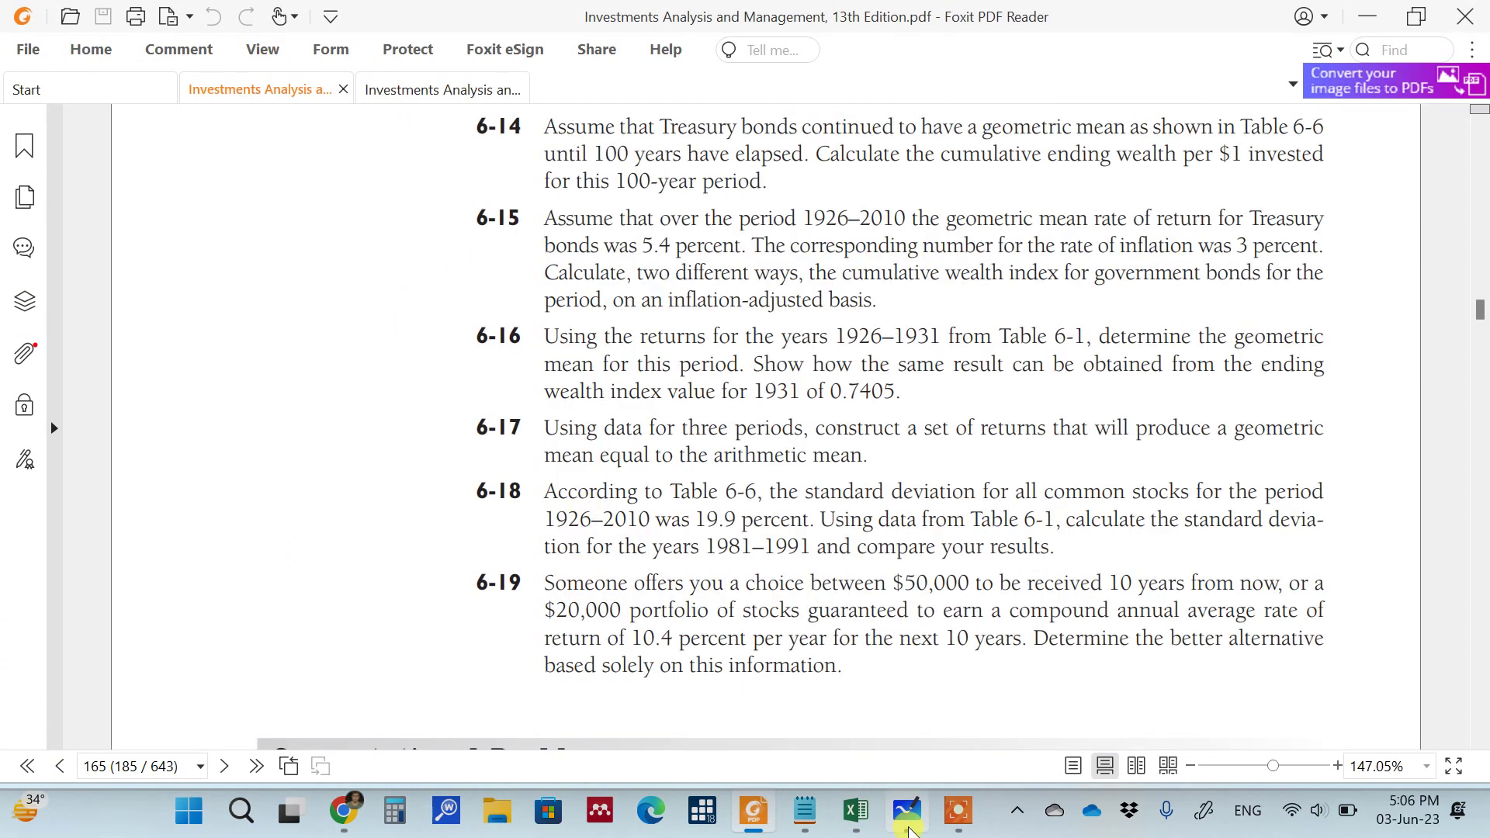
{"action": "left_click", "coordinate": [908, 811]}
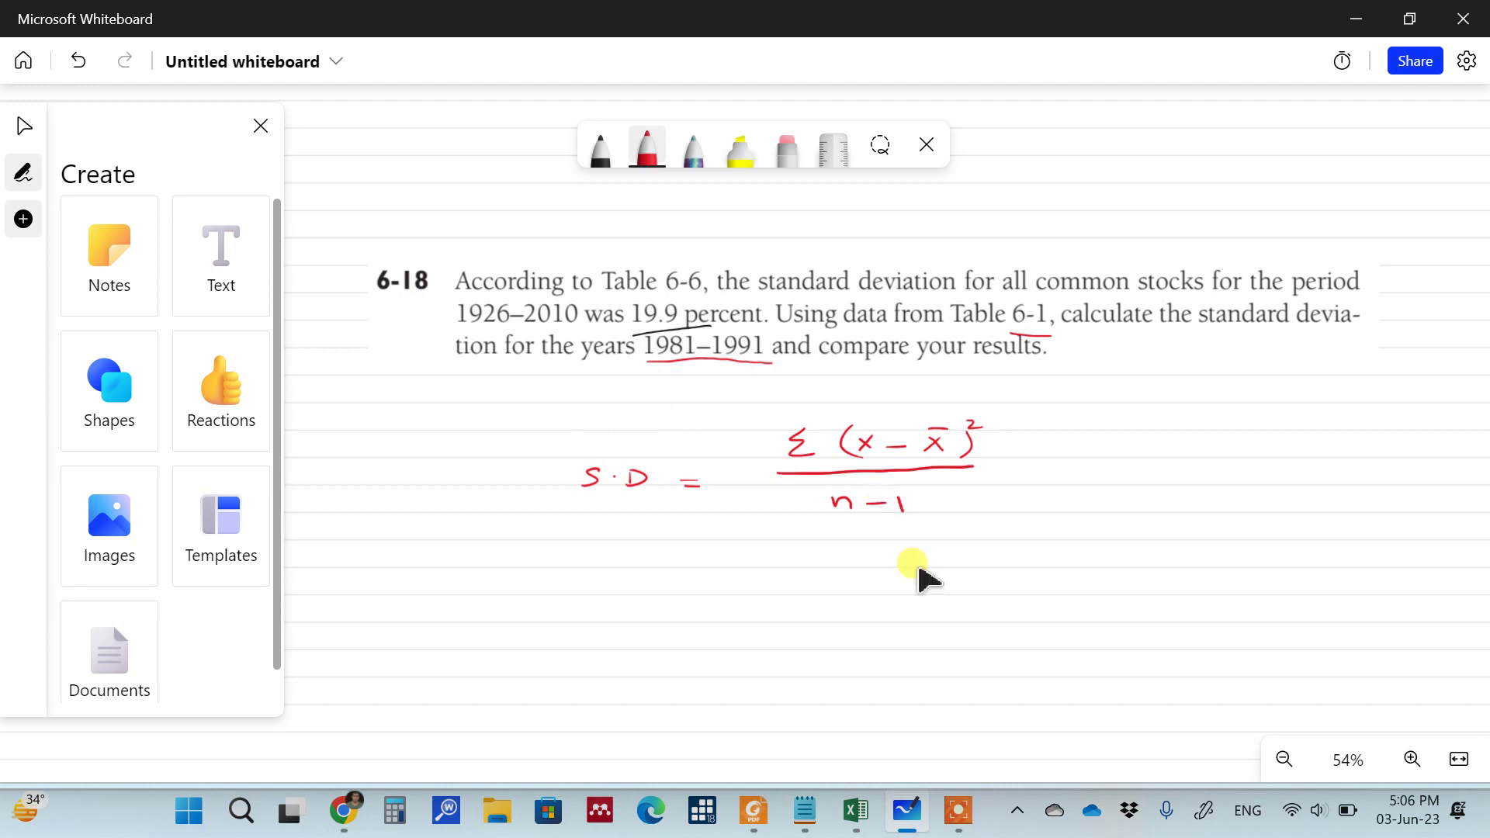
{"action": "left_click", "coordinate": [963, 812]}
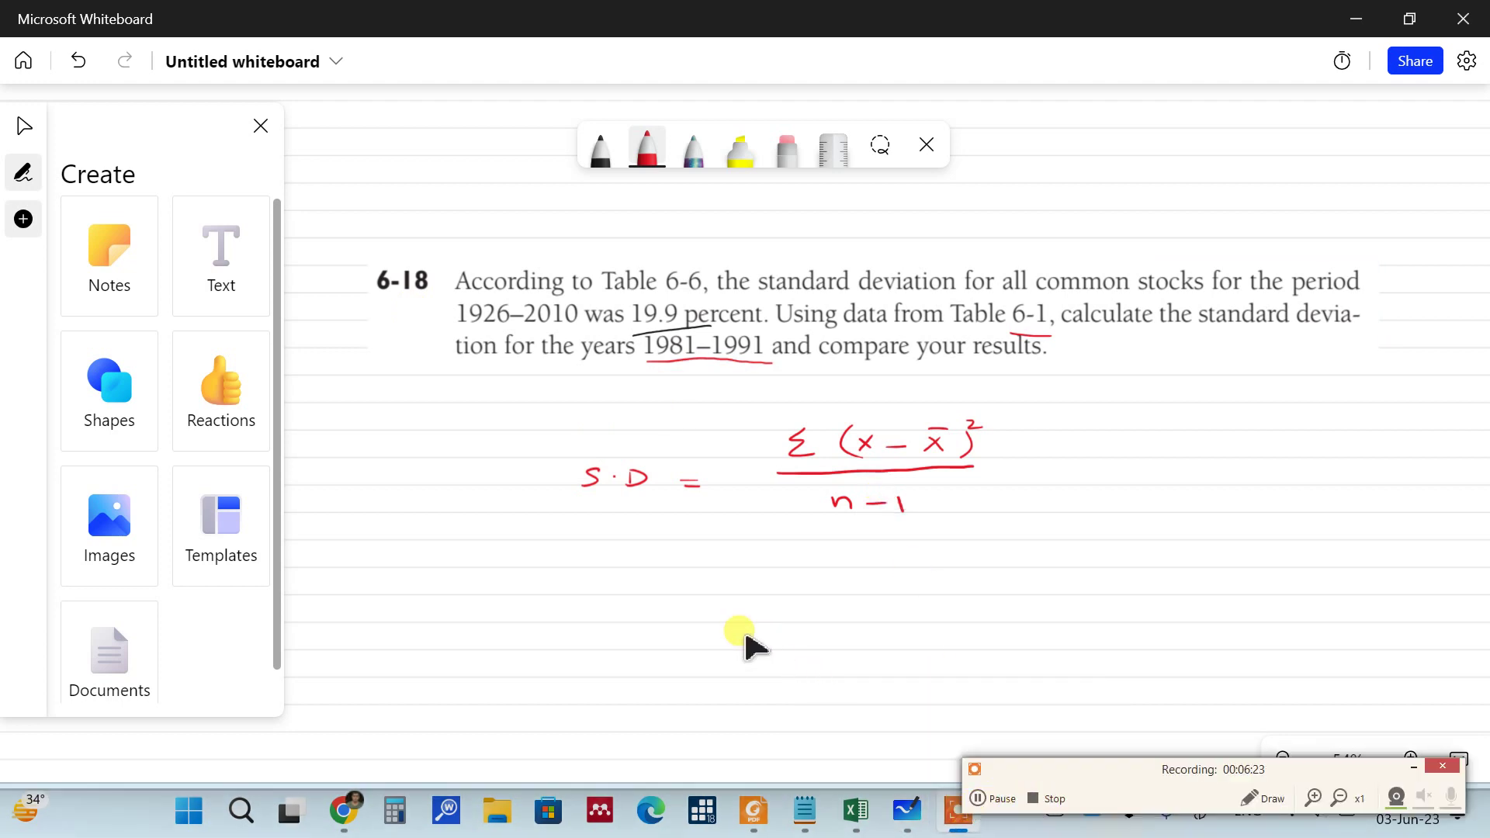
{"action": "left_click", "coordinate": [644, 324]}
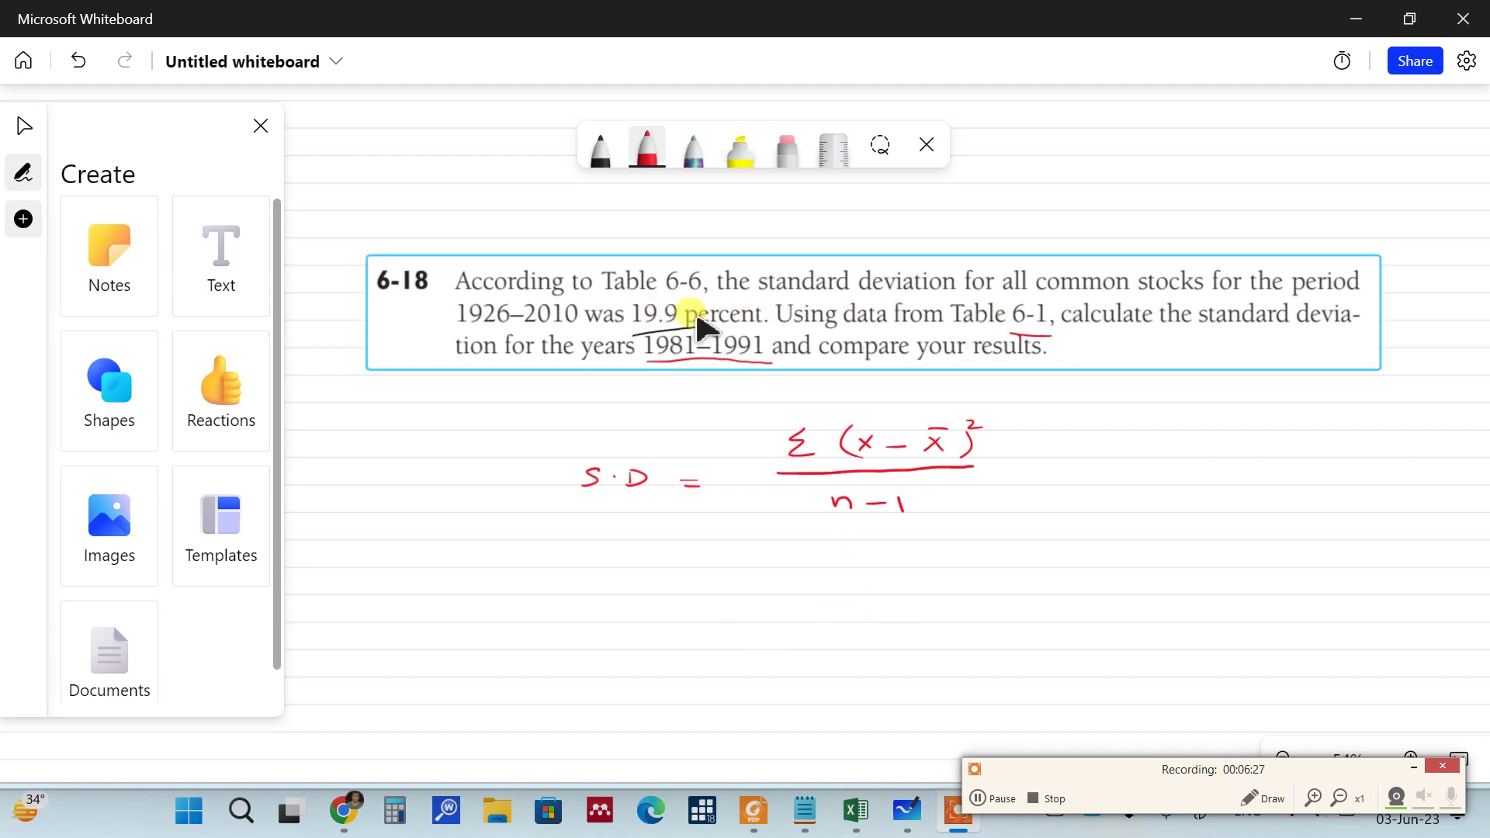
{"action": "left_click", "coordinate": [687, 332]}
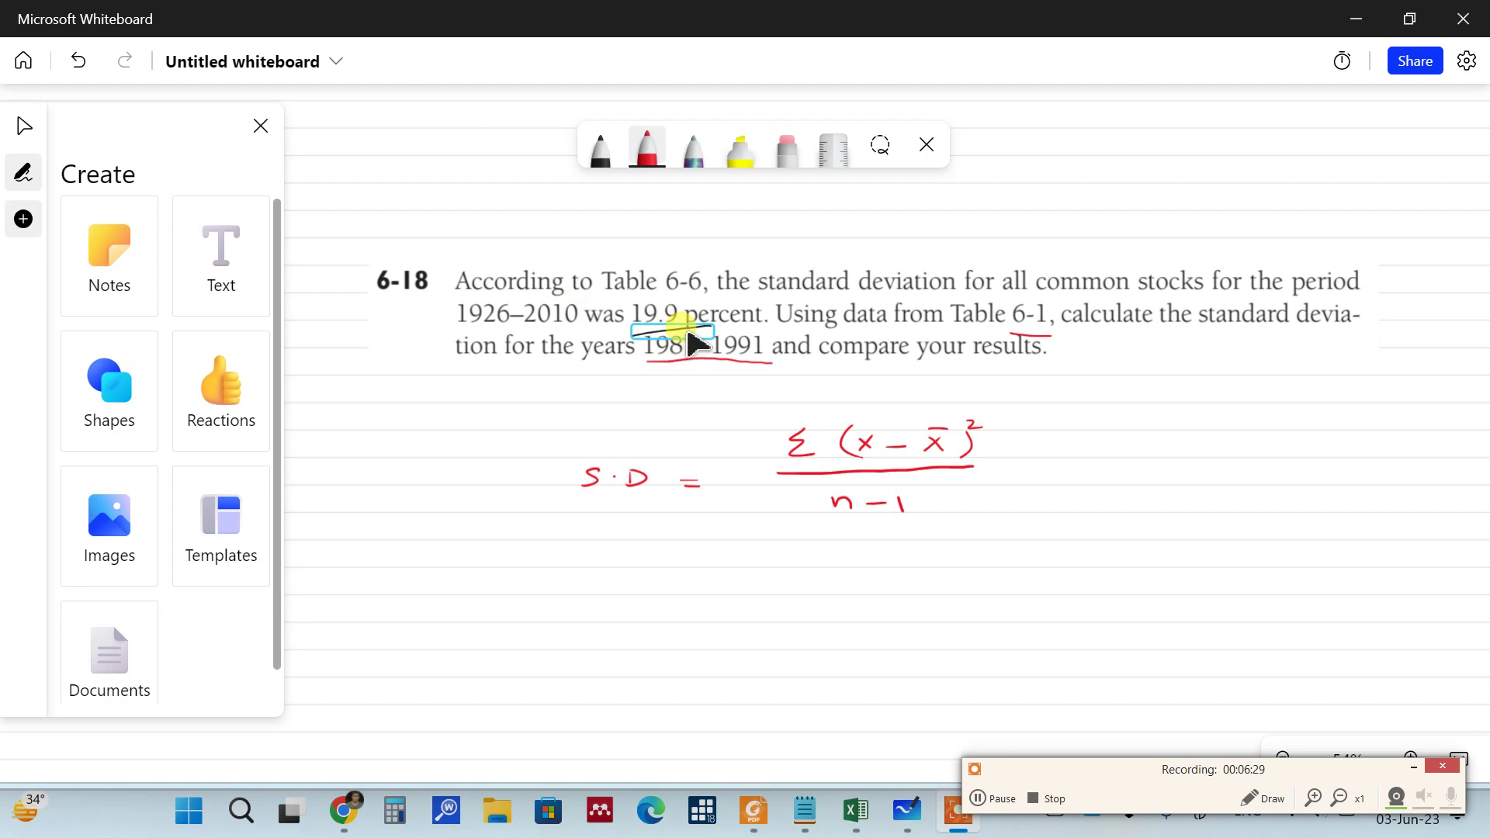
{"action": "left_click", "coordinate": [676, 336]}
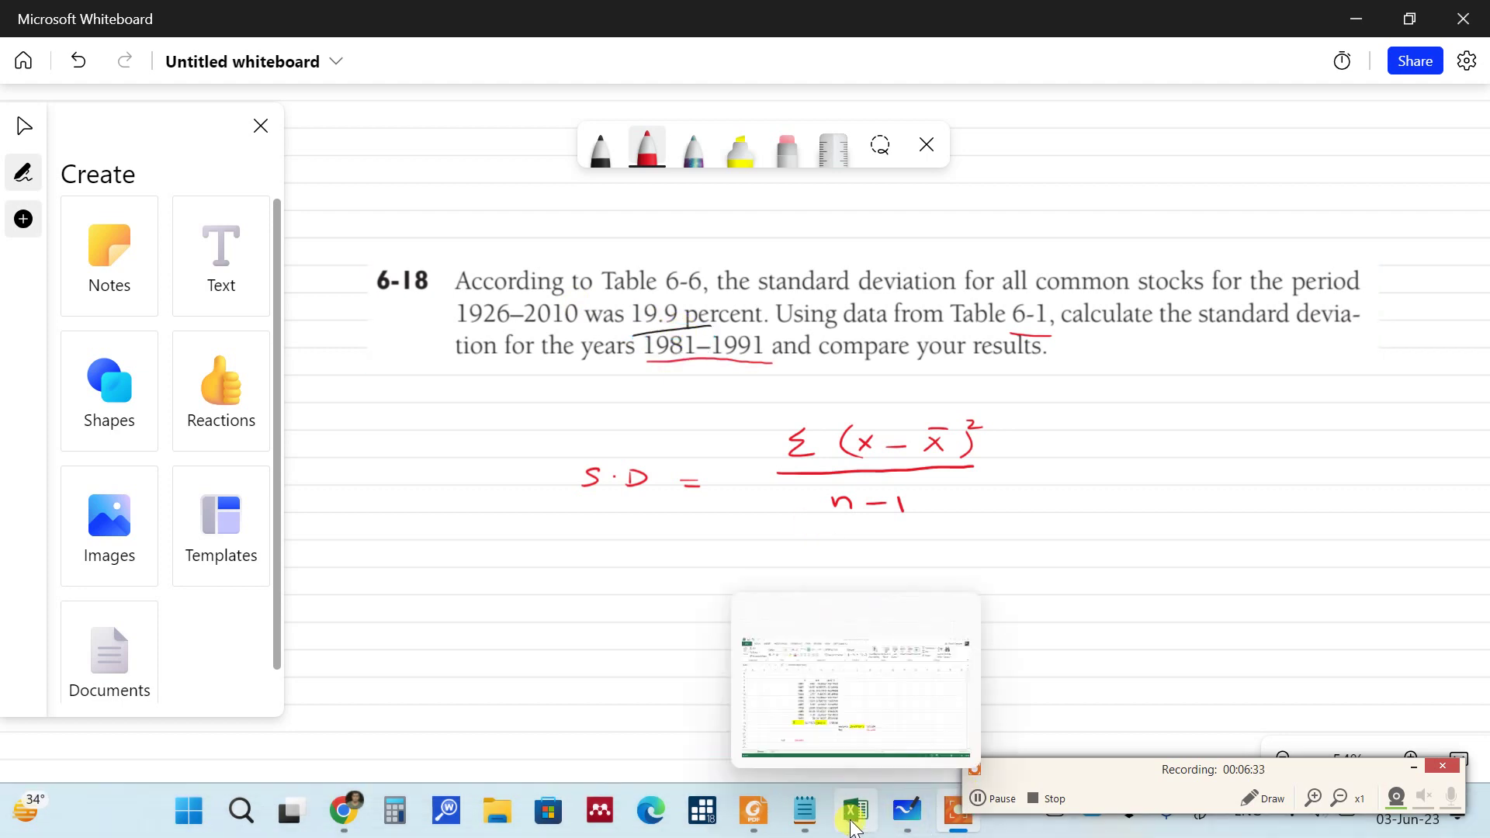
{"action": "left_click", "coordinate": [849, 694]}
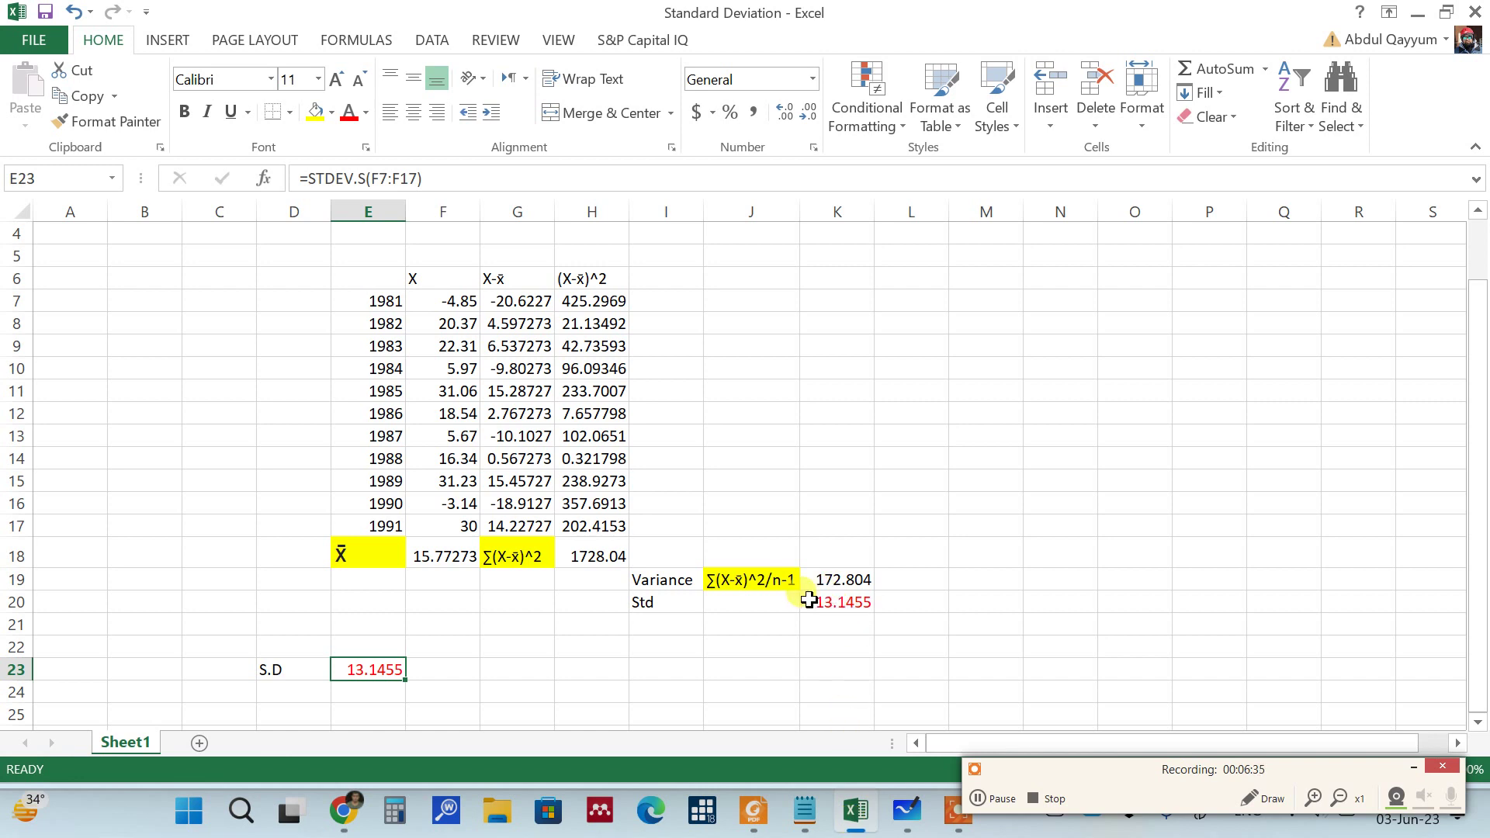